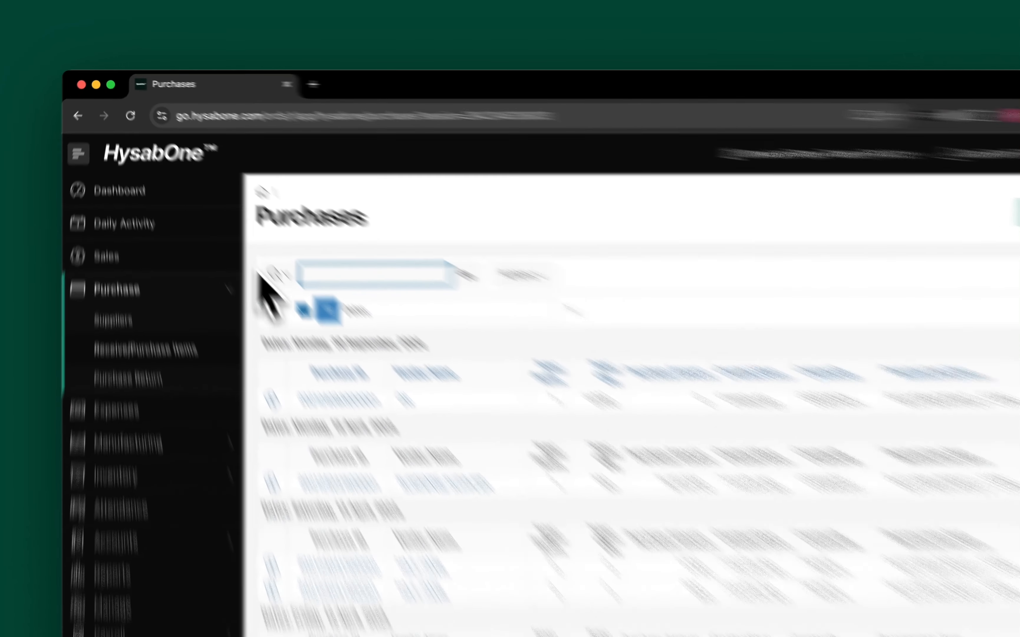
Look through the purchase records grouped by date in the Purchases list.
drag(227, 189, 274, 190)
drag(533, 371, 689, 399)
click(697, 387)
scroll(716, 400, down, 10)
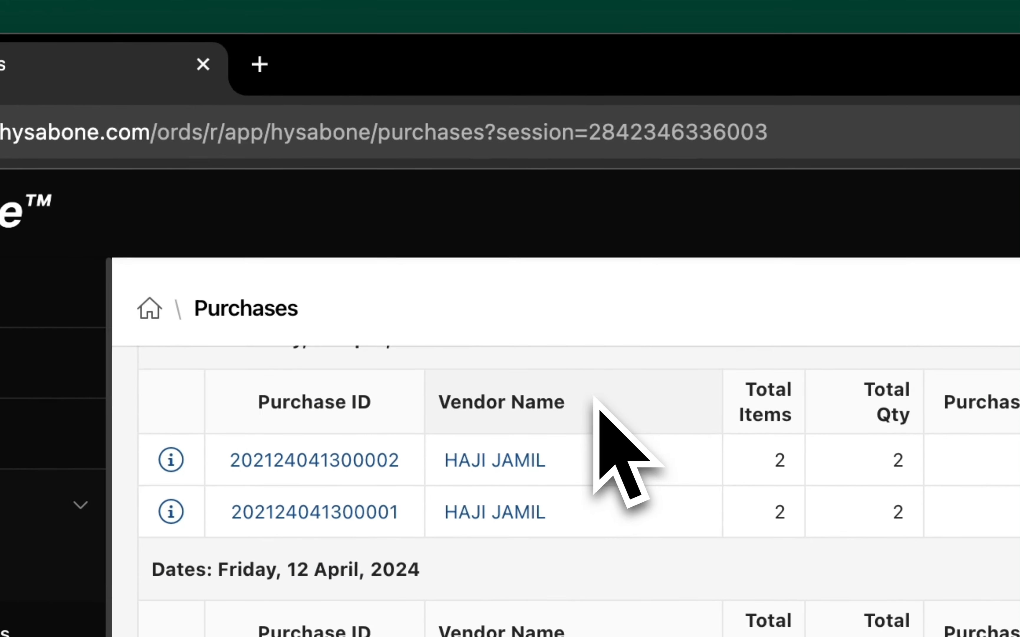
scroll(594, 400, down, 15)
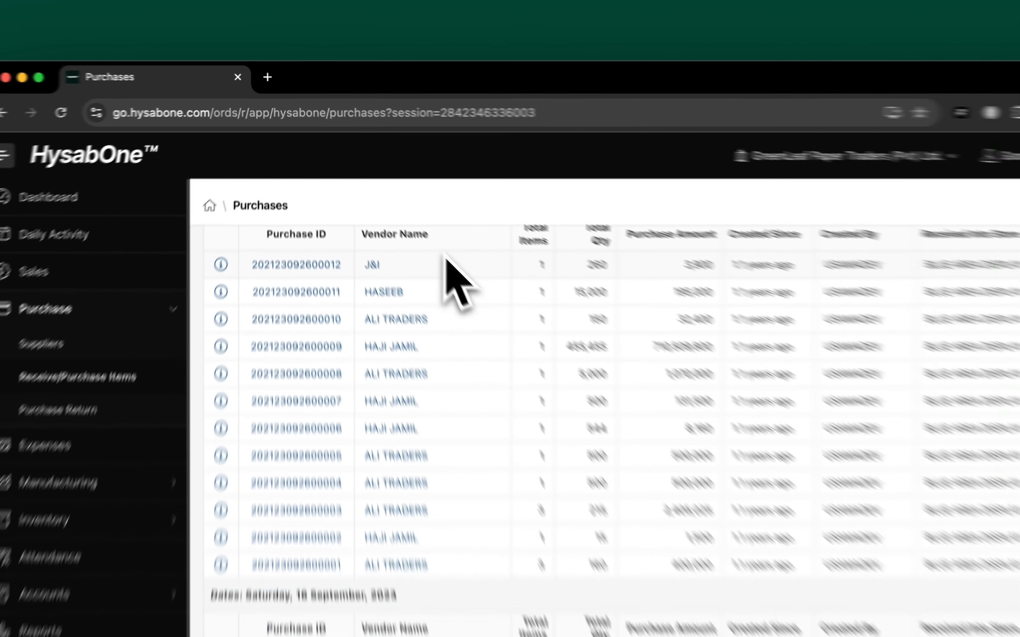
scroll(599, 411, up, 20)
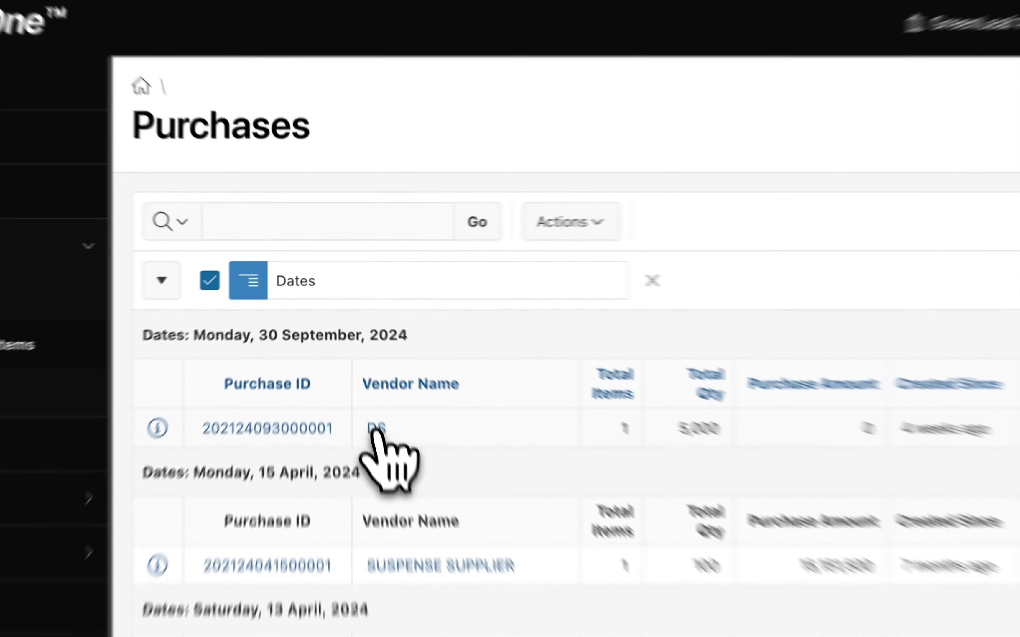
View the vendor details of DS from the 30 September 2024 purchase and close them.
click(346, 336)
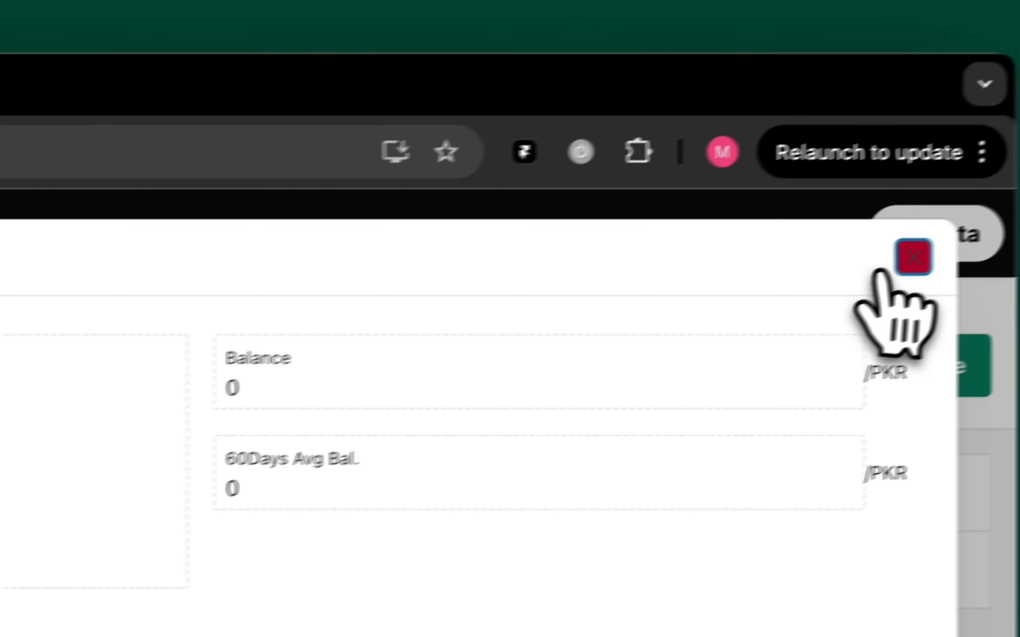
click(885, 269)
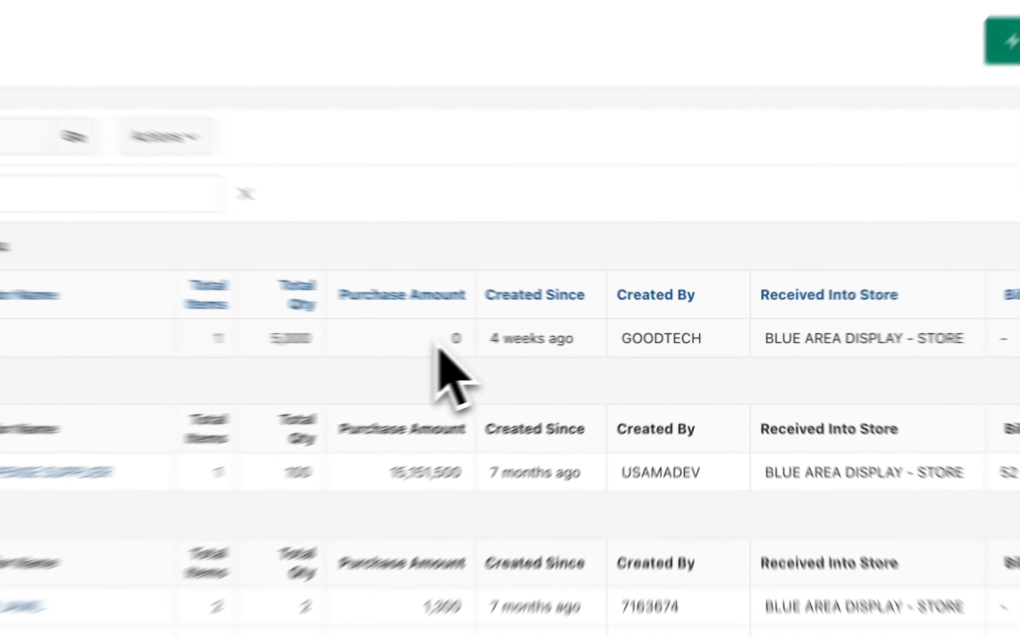
Examine the purchase amount, creation time and creator of the 30 September 2024 purchase.
drag(578, 337, 596, 337)
click(595, 336)
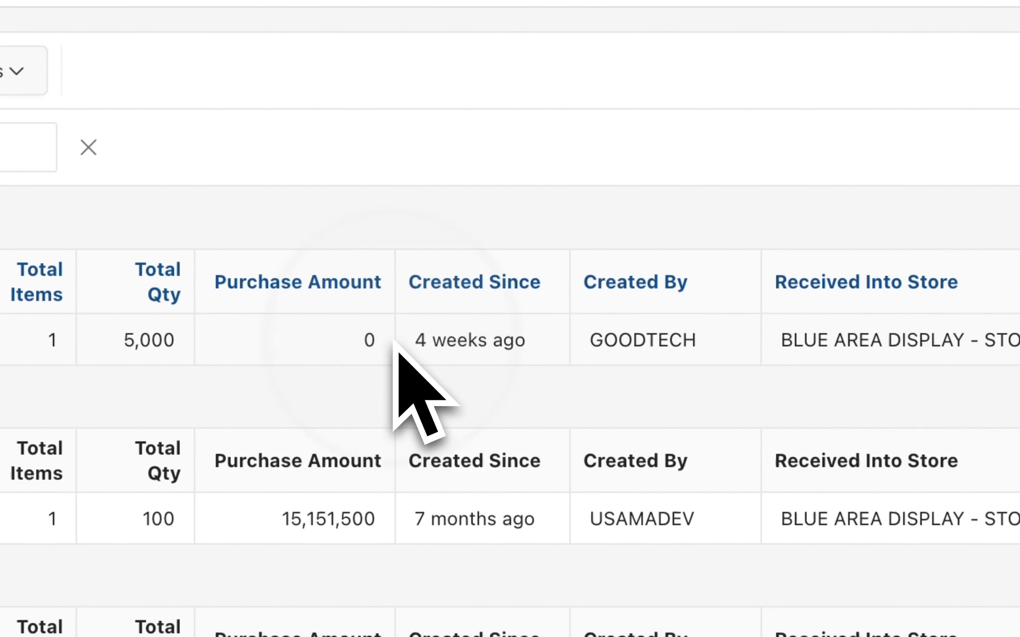
drag(415, 339, 522, 342)
click(544, 343)
click(404, 355)
click(544, 341)
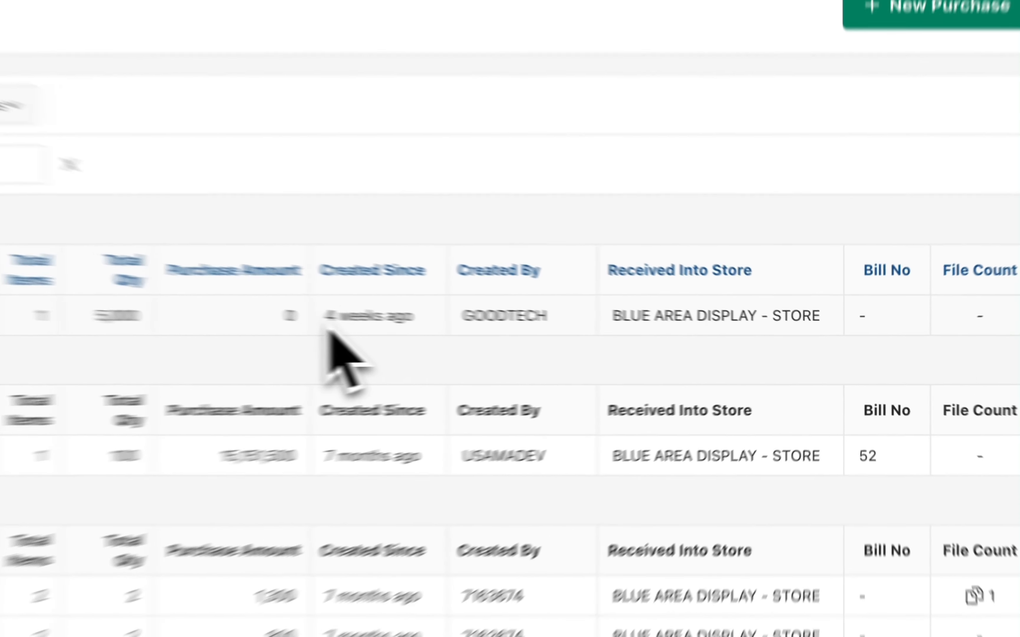
drag(604, 339, 644, 339)
click(644, 340)
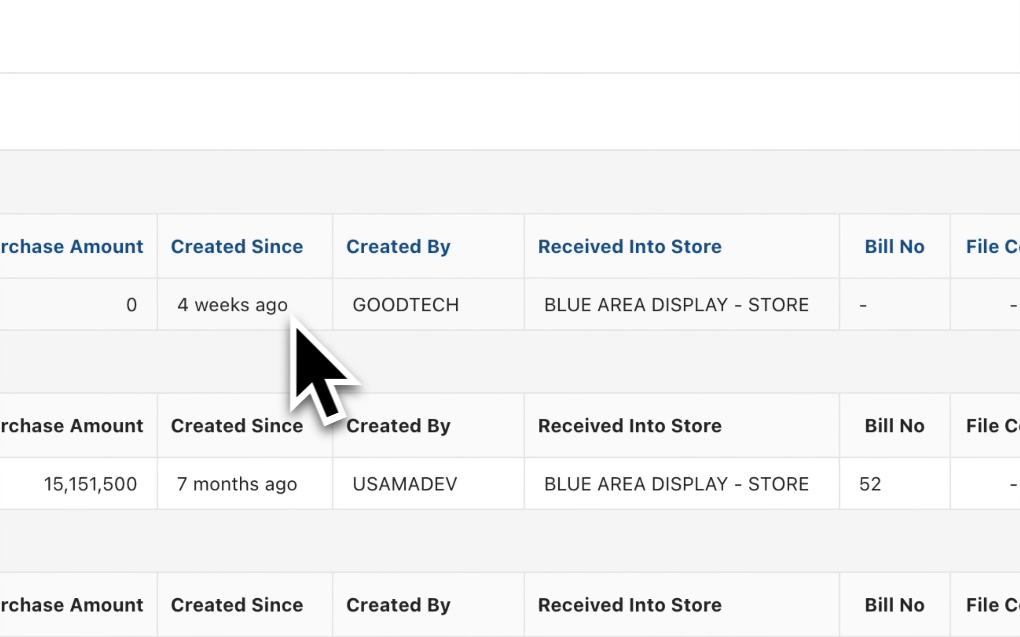
drag(339, 310, 467, 311)
click(467, 310)
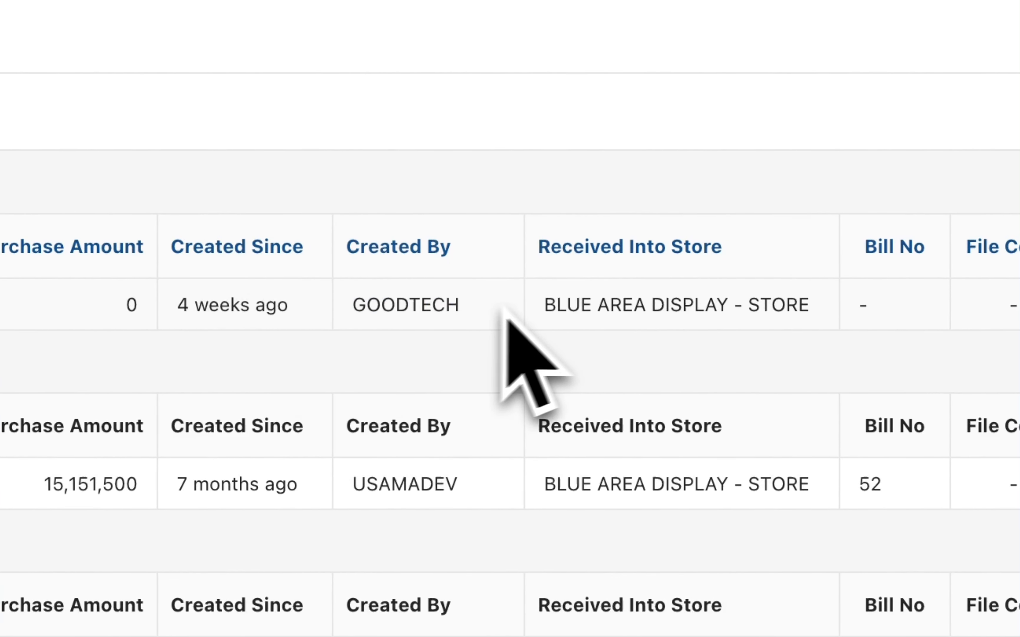
Examine the receiving store, bill number and file count of the 30 September 2024 purchase.
drag(539, 312, 657, 304)
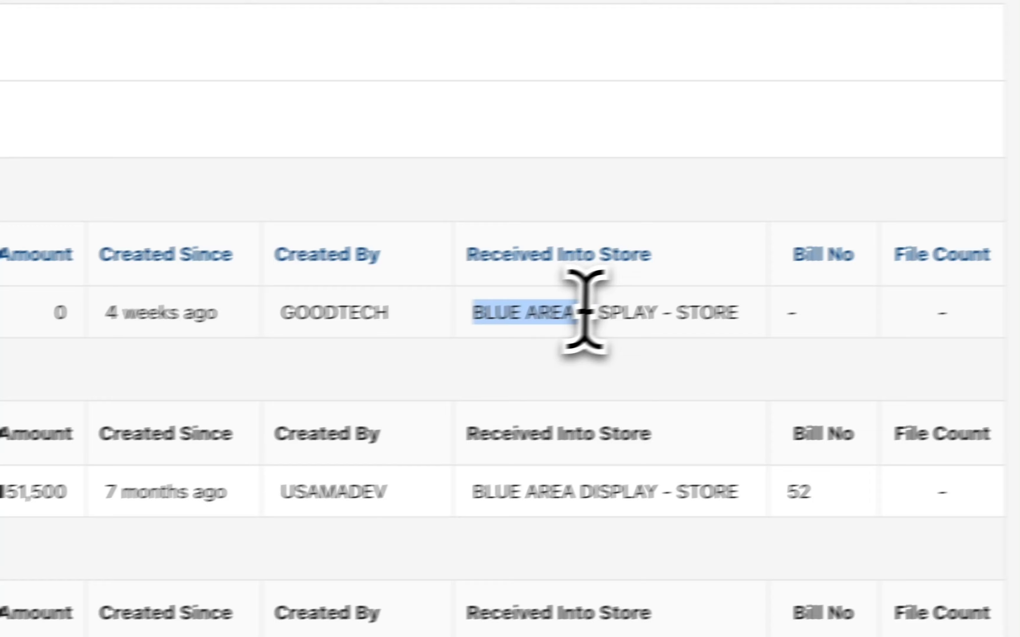
drag(585, 311, 767, 325)
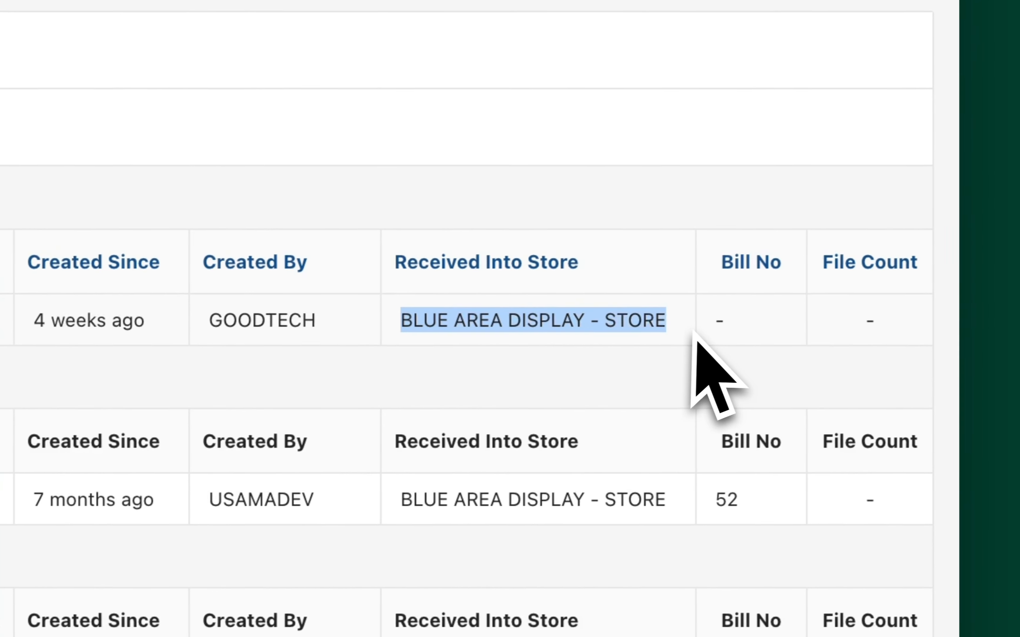
click(767, 326)
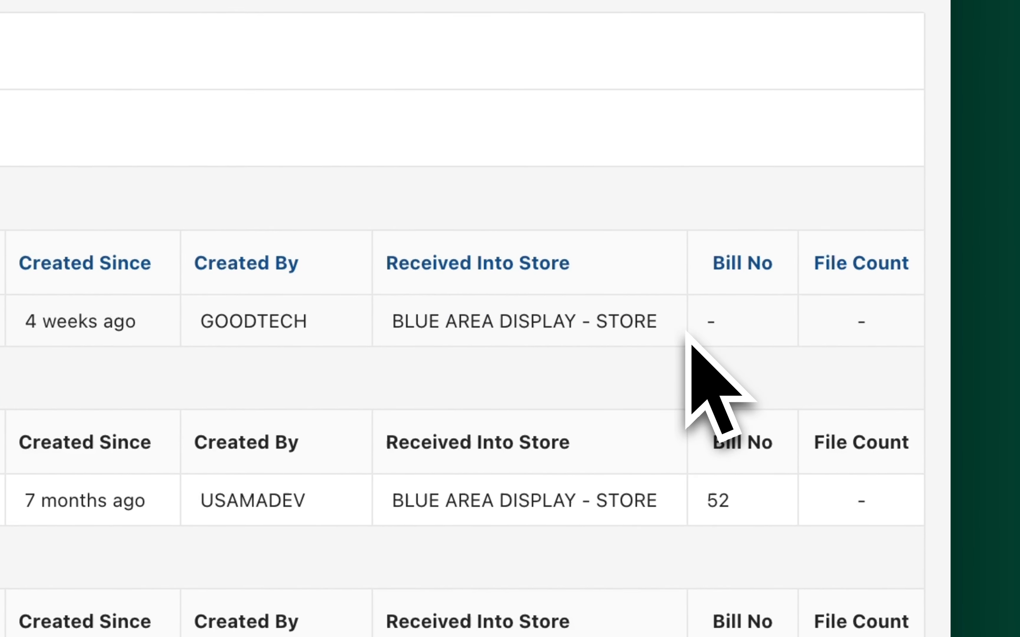
drag(696, 341, 774, 342)
click(780, 332)
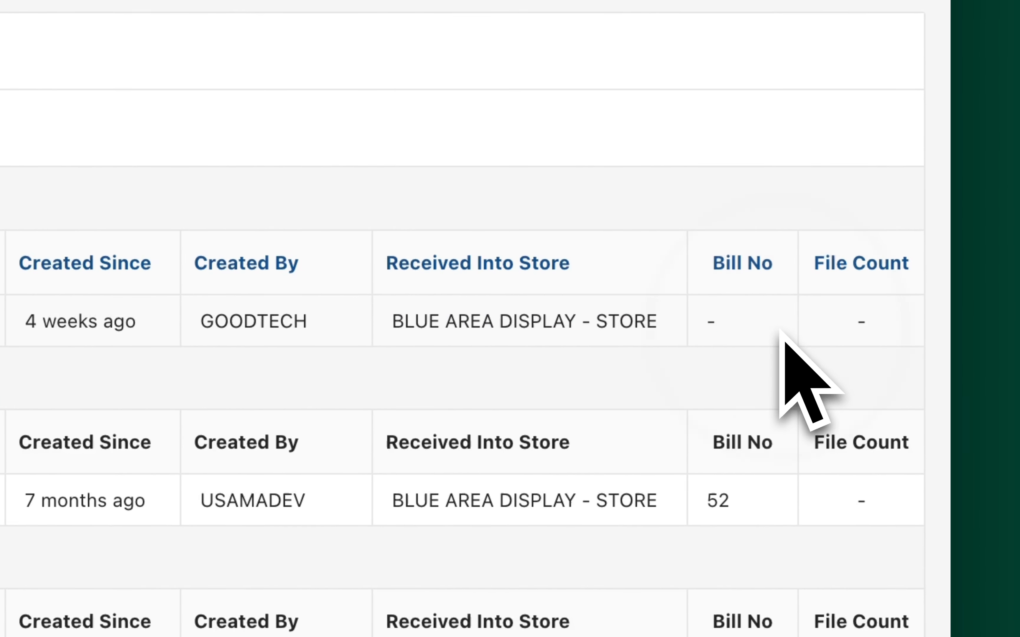
drag(704, 322, 749, 321)
click(756, 319)
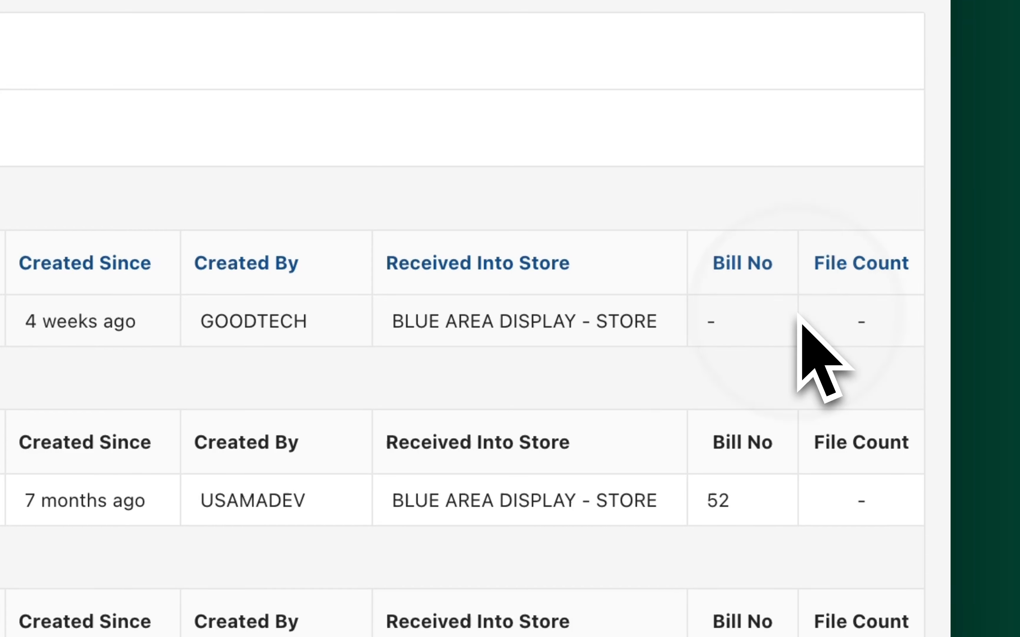
drag(800, 326, 884, 330)
click(880, 319)
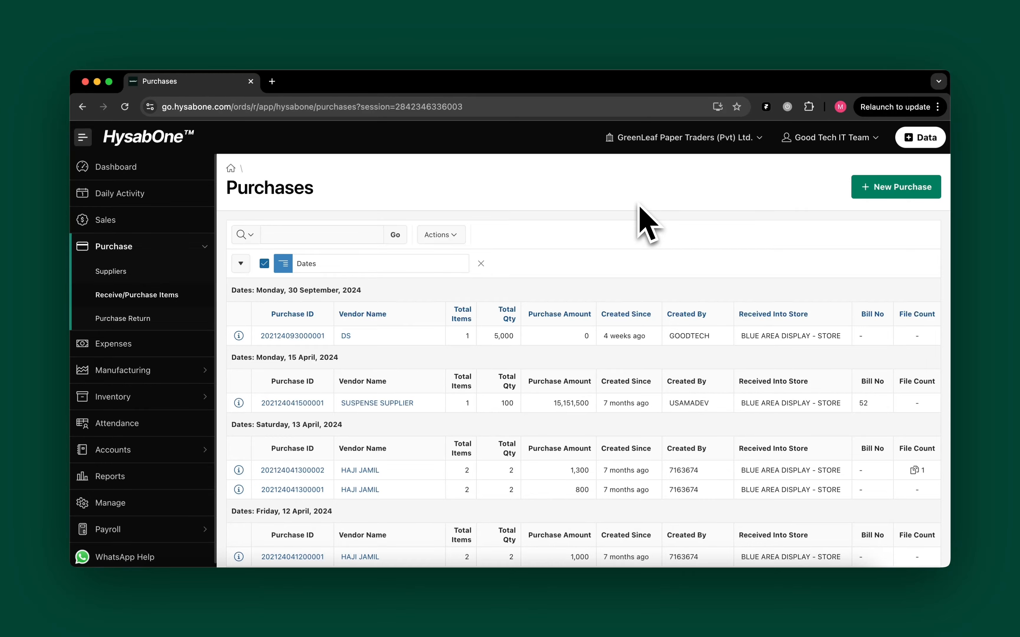
Start a new purchase from the Purchases page.
click(920, 141)
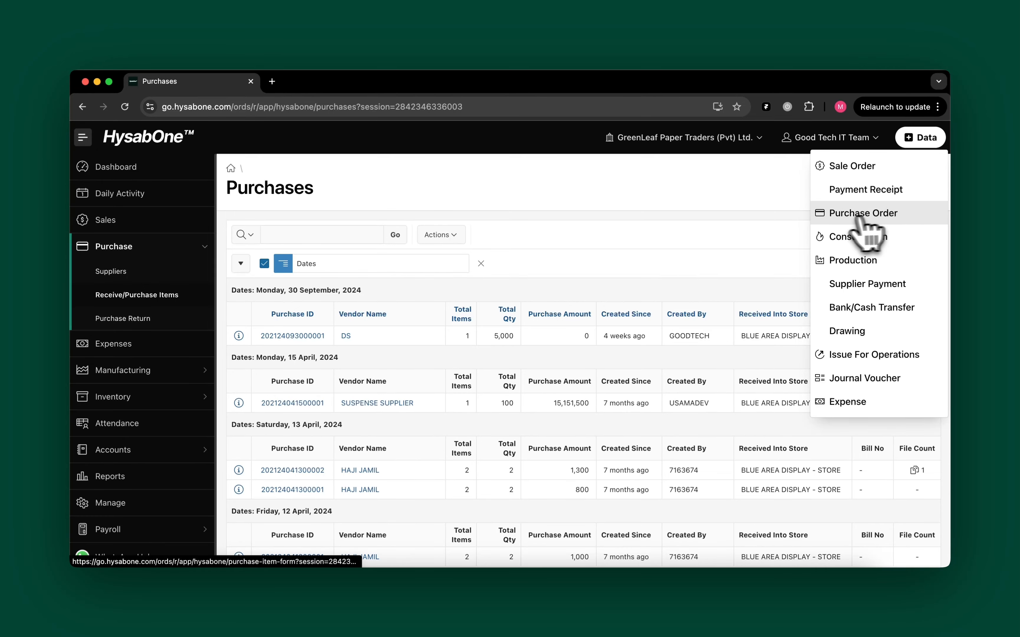
click(899, 212)
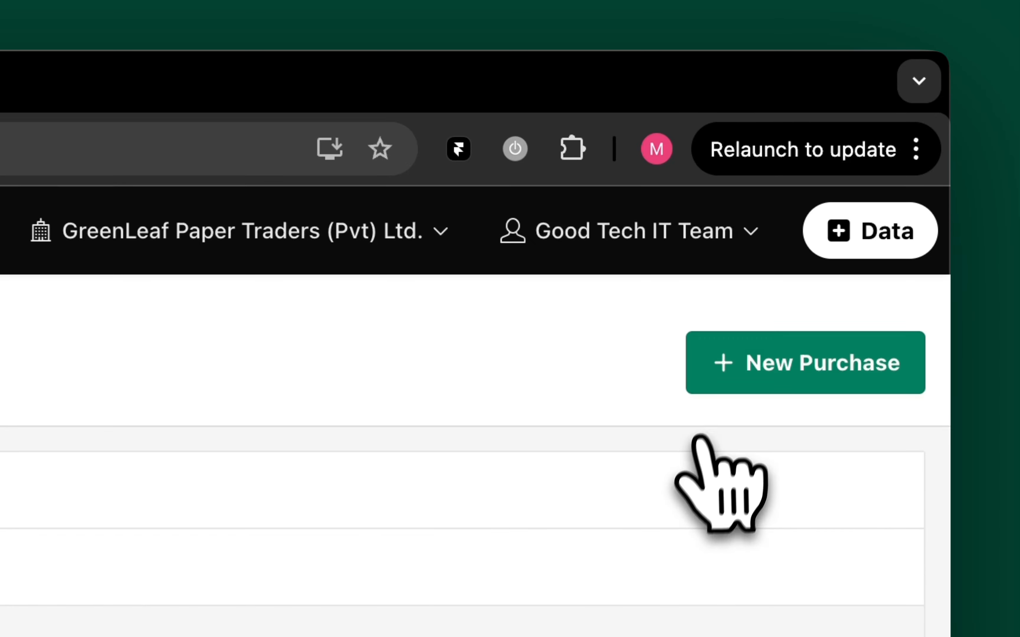
click(802, 356)
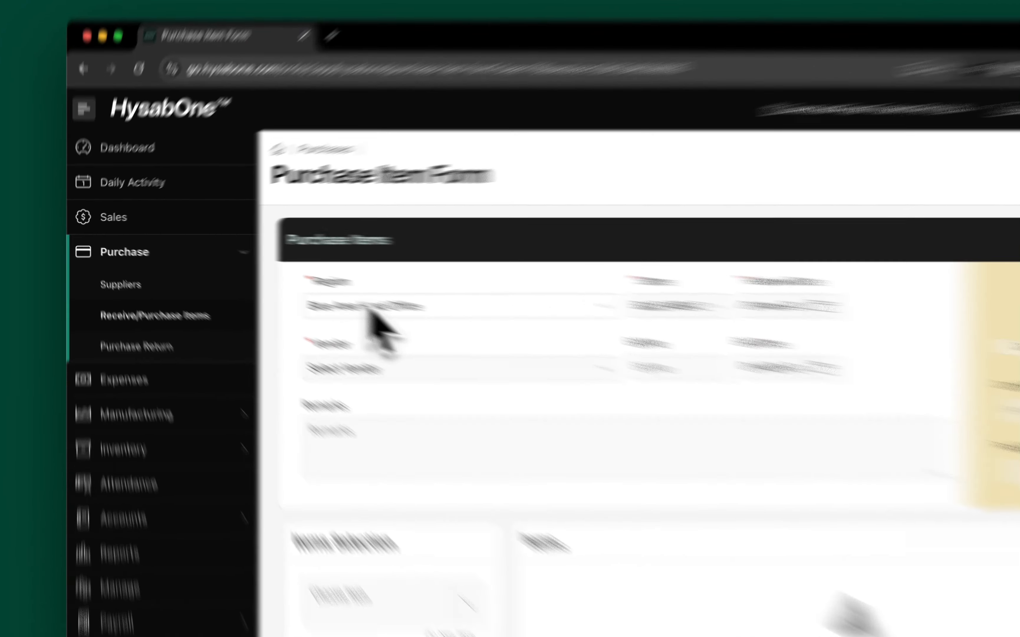
Check the available Region options on the purchase form with Blue Area Head Office as the choice.
click(302, 290)
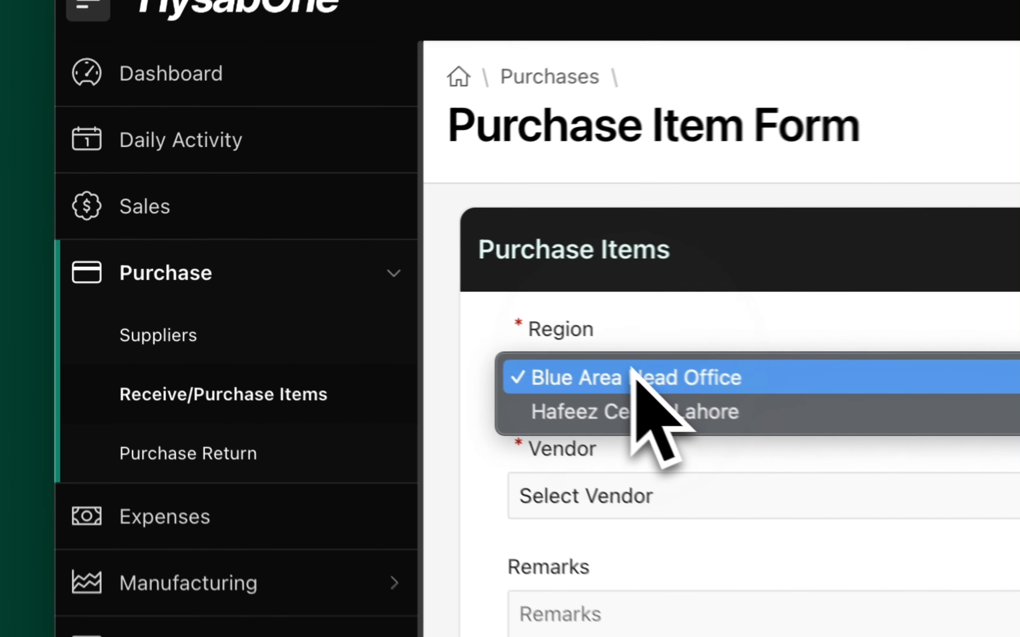
click(301, 291)
click(654, 385)
click(653, 386)
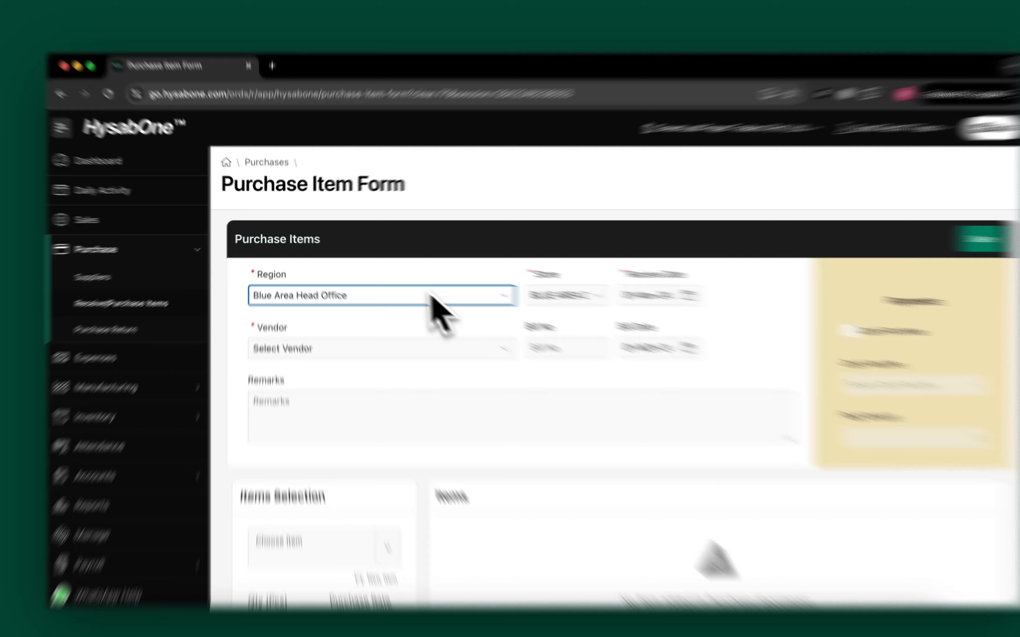
click(332, 287)
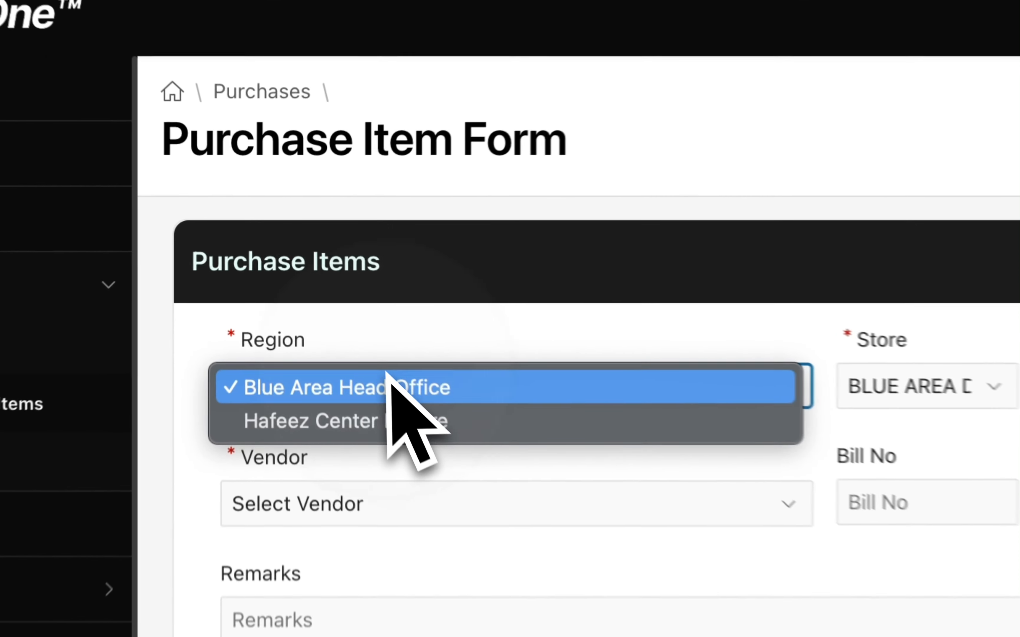
click(335, 284)
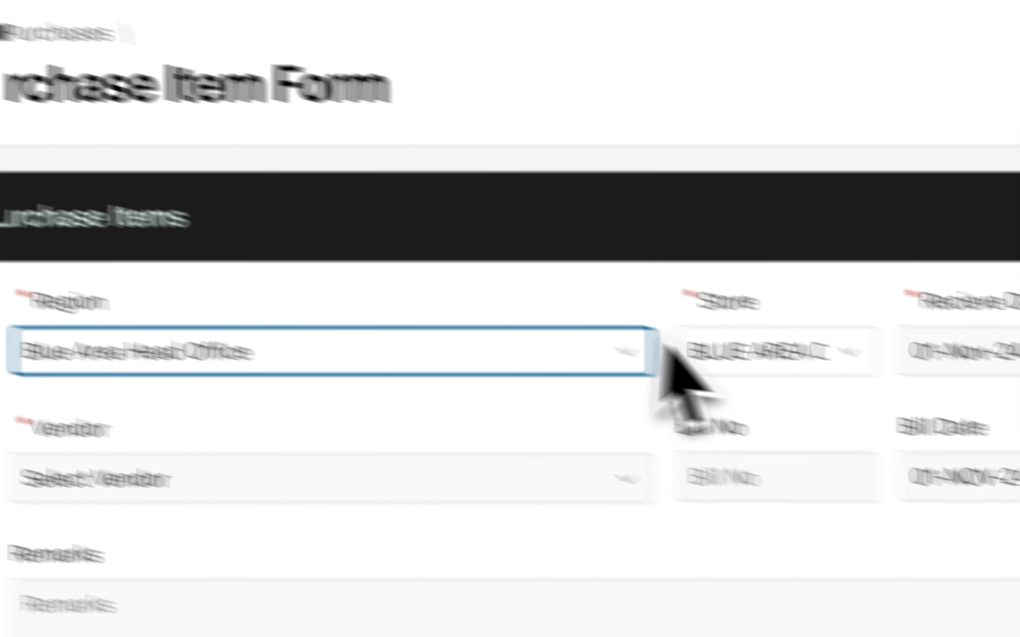
Check the available Store options for receiving the purchased items.
click(691, 350)
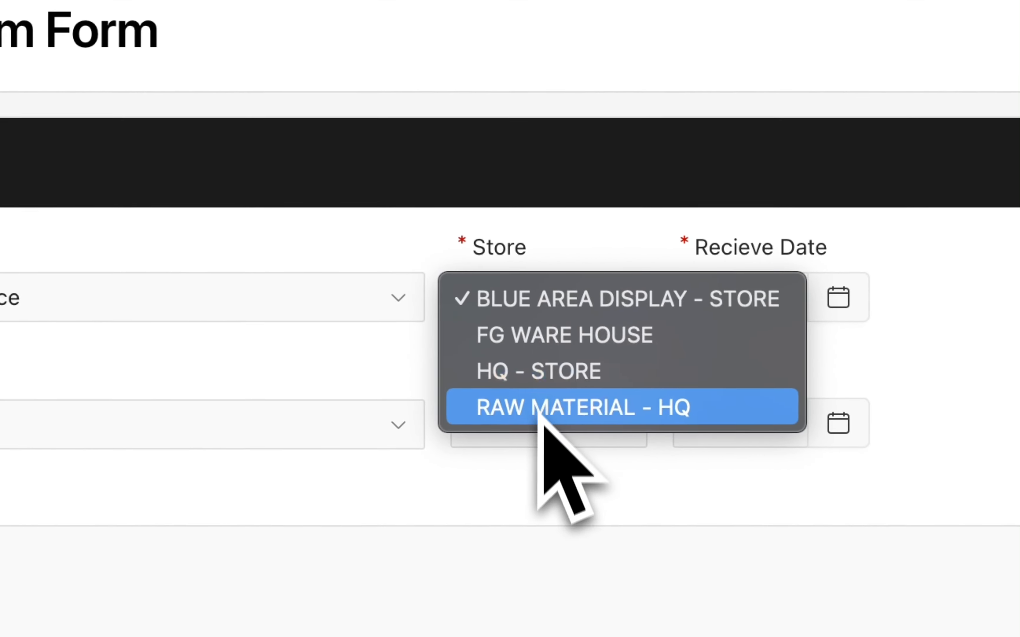
click(567, 382)
click(523, 354)
click(298, 300)
click(458, 293)
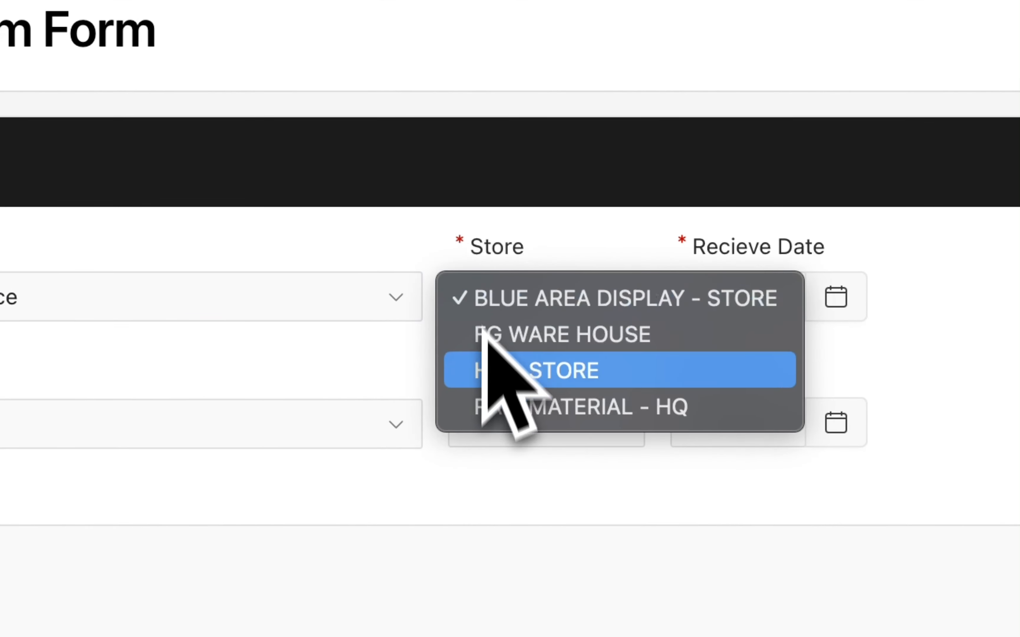
click(313, 253)
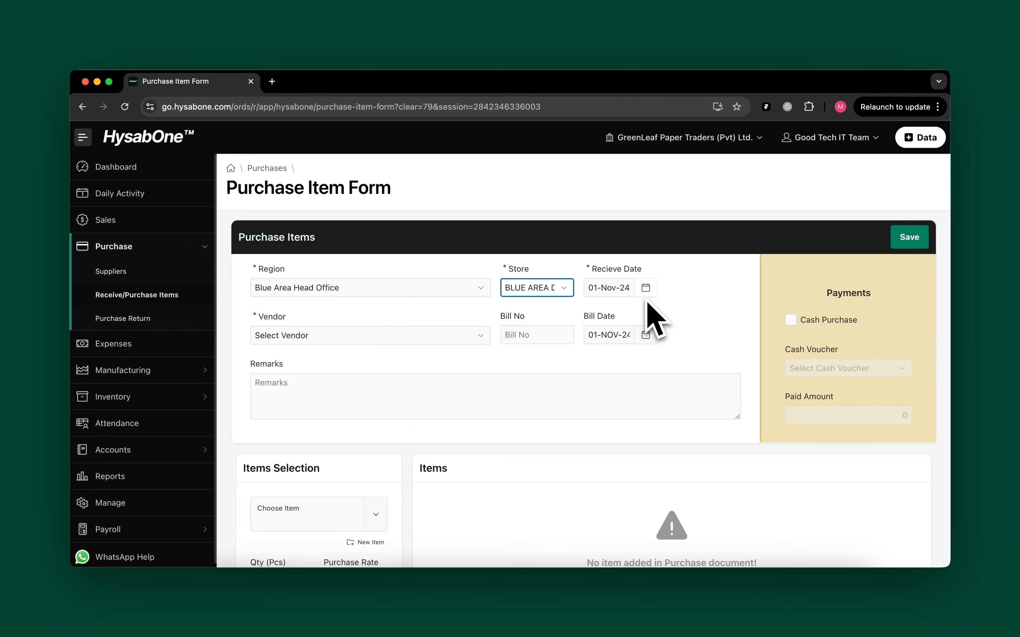
Check the Vendor list and the Bill No field on the purchase form.
click(459, 329)
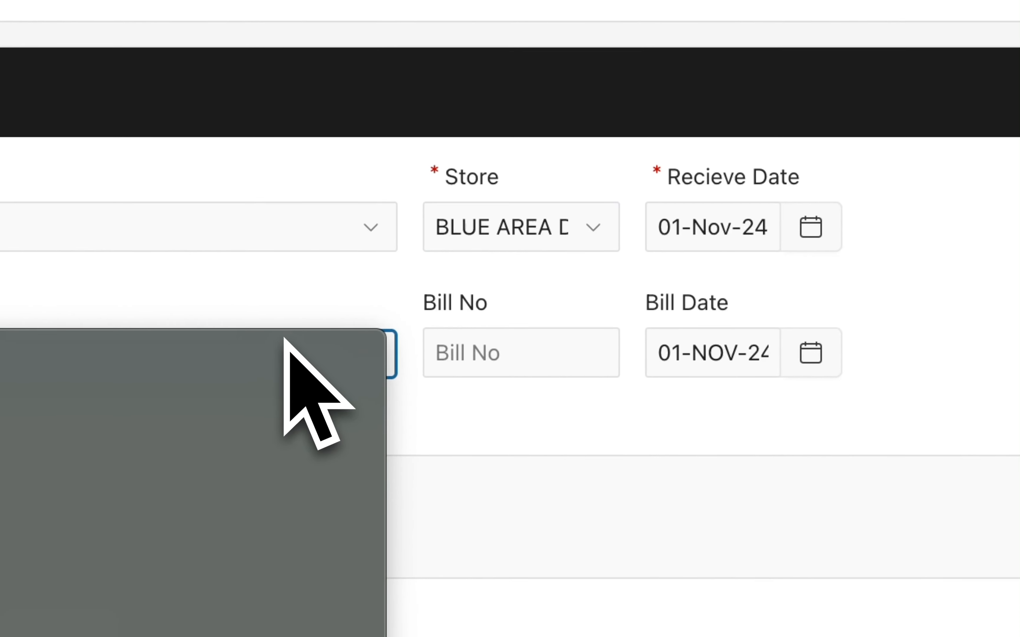
click(500, 344)
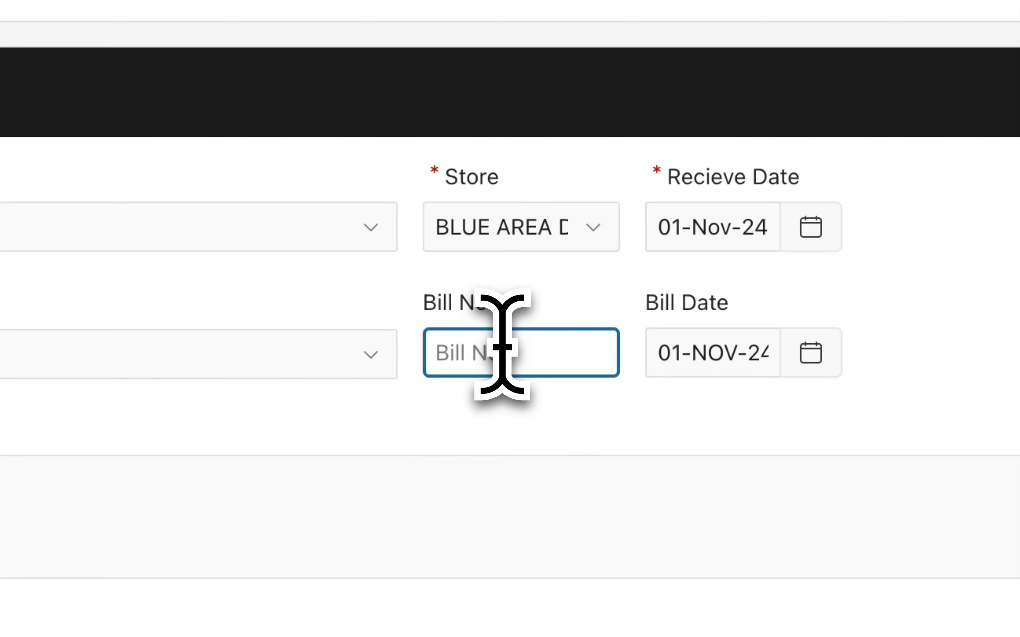
drag(434, 322, 498, 301)
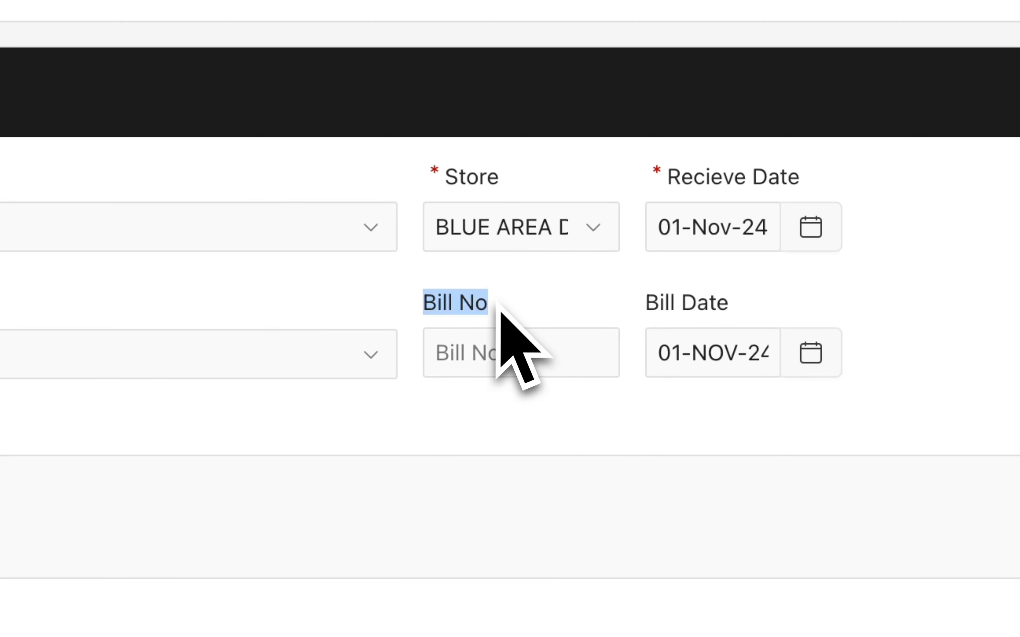
click(499, 311)
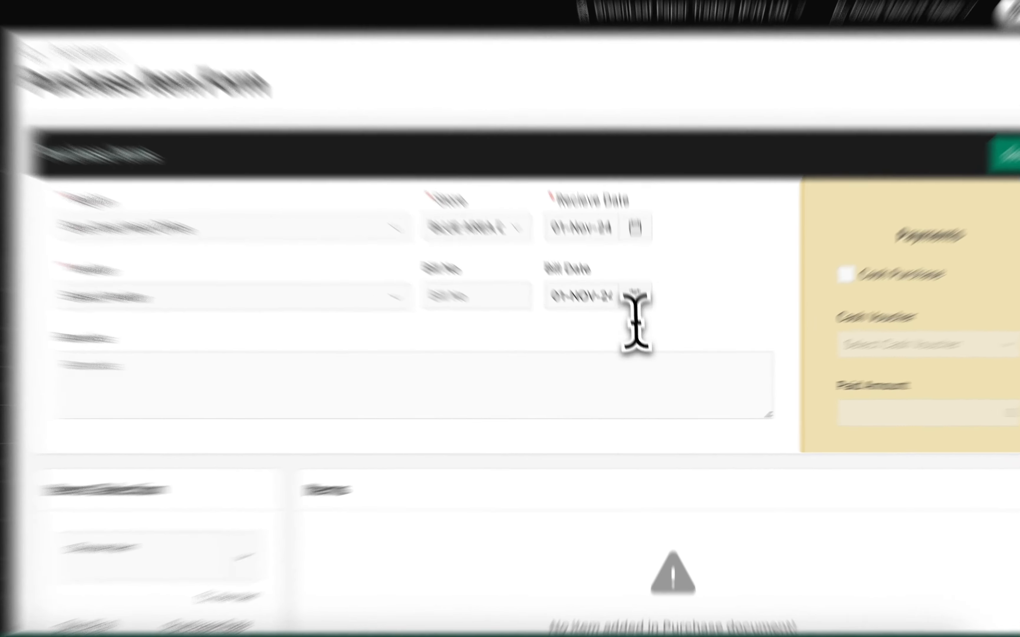
Inspect the Remarks field and the Items Selection section of the purchase form.
click(463, 382)
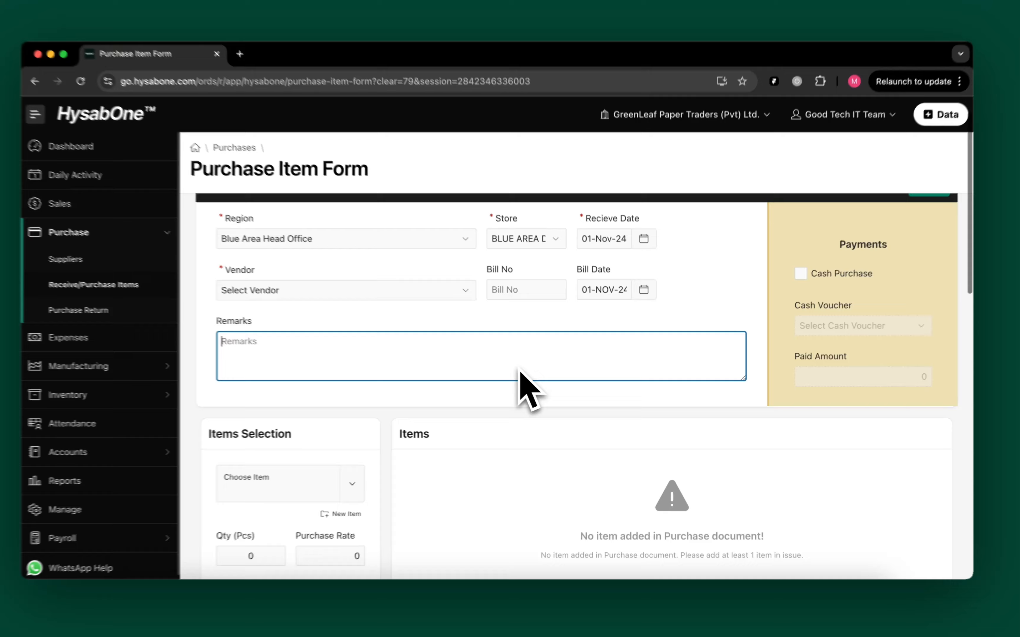
scroll(526, 380, down, 3)
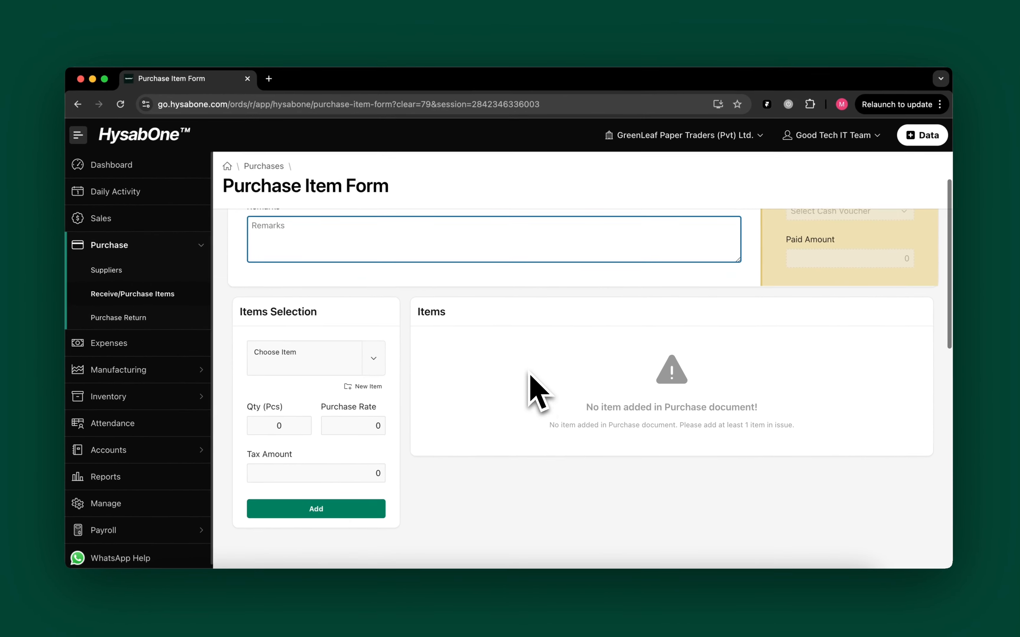
scroll(529, 374, down, 2)
scroll(531, 375, up, 2)
scroll(531, 379, up, 2)
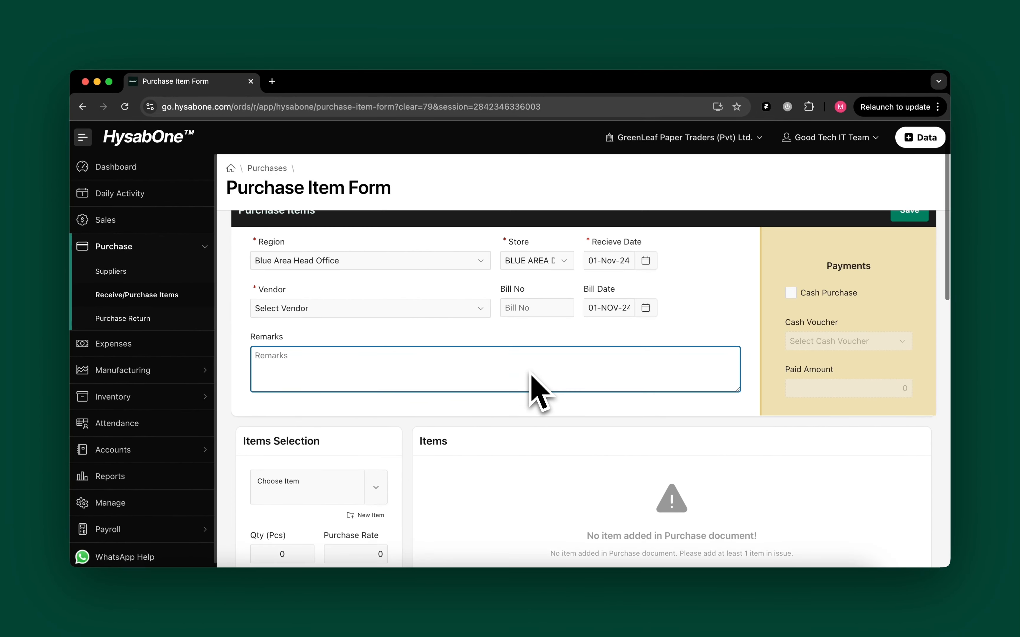
Choose AGF TRADERZ as the vendor and enter 911 as the bill number on the purchase form.
click(411, 306)
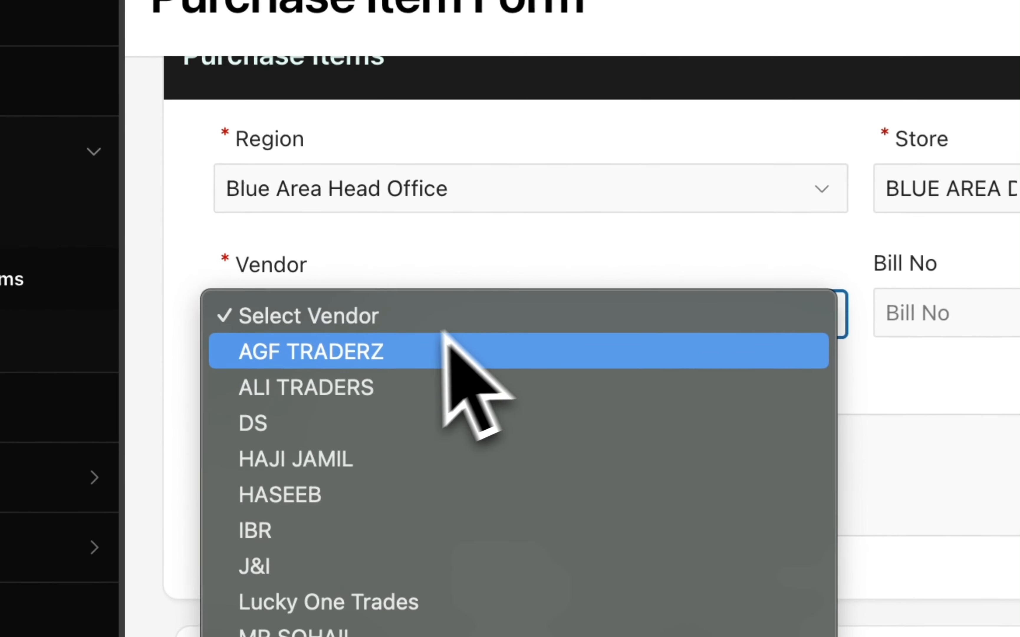
click(422, 351)
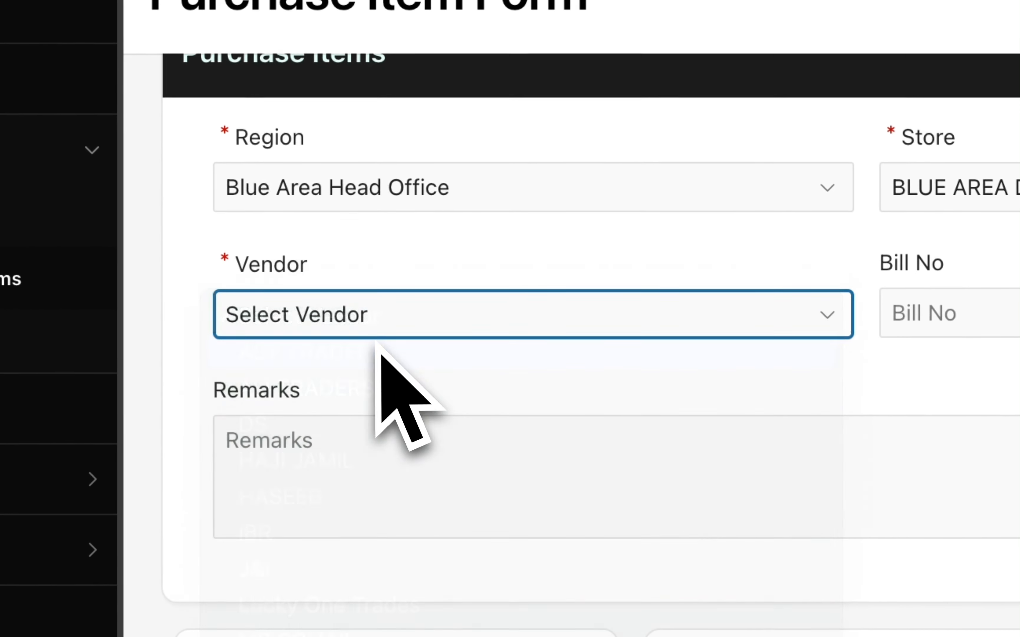
click(943, 314)
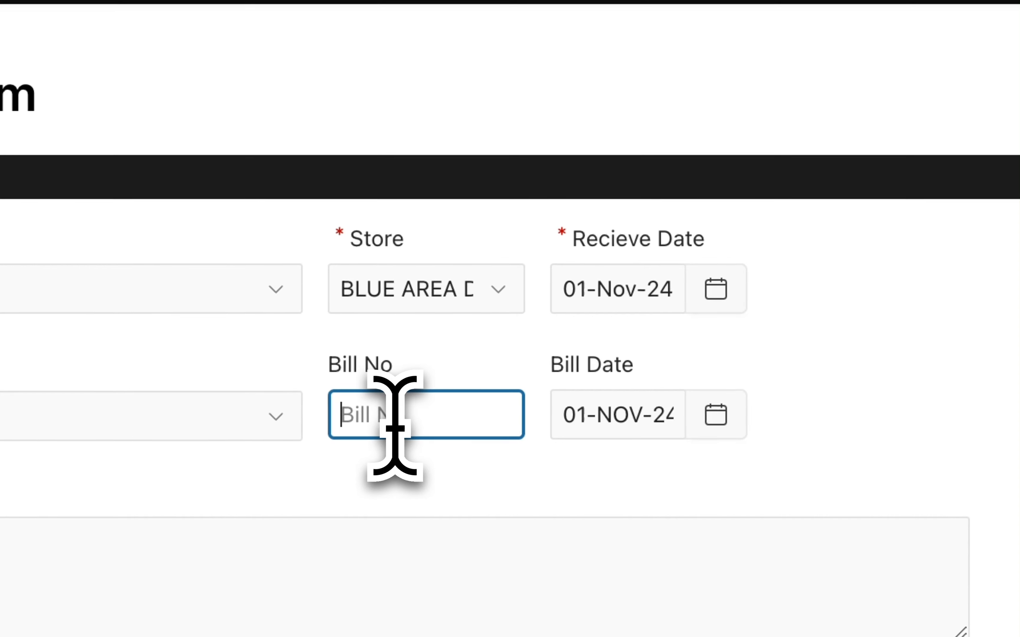
text(9111)
key(BackSpace)
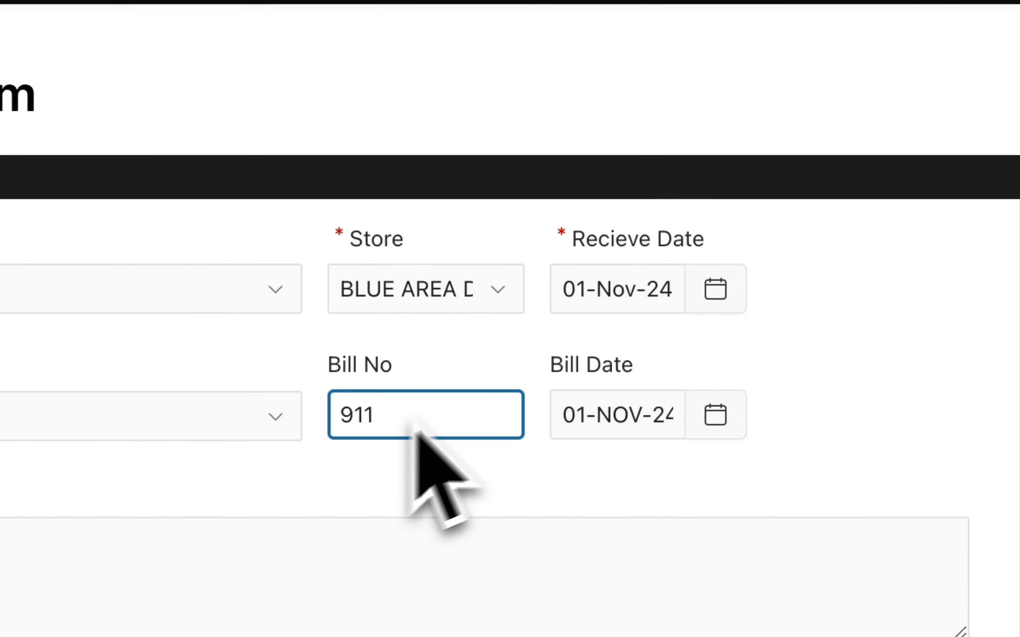
click(535, 372)
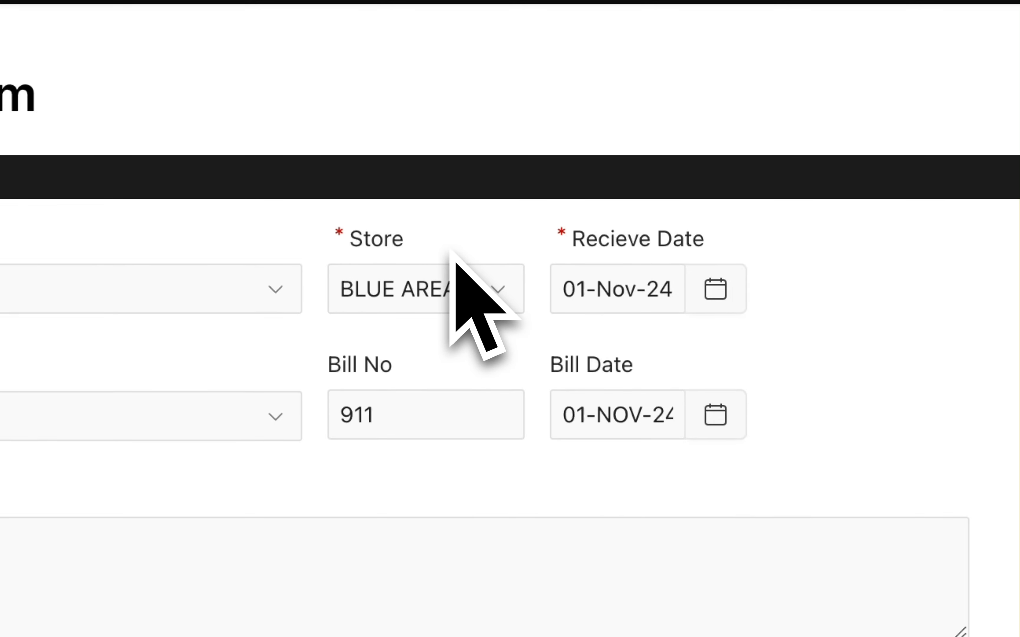
Choose 1 HOLE ELECTRIC SHARPENER REPLACEABLE BLADE 2AA 3C as the purchase item, widening the item list's Description column to read full names.
scroll(451, 251, down, 10)
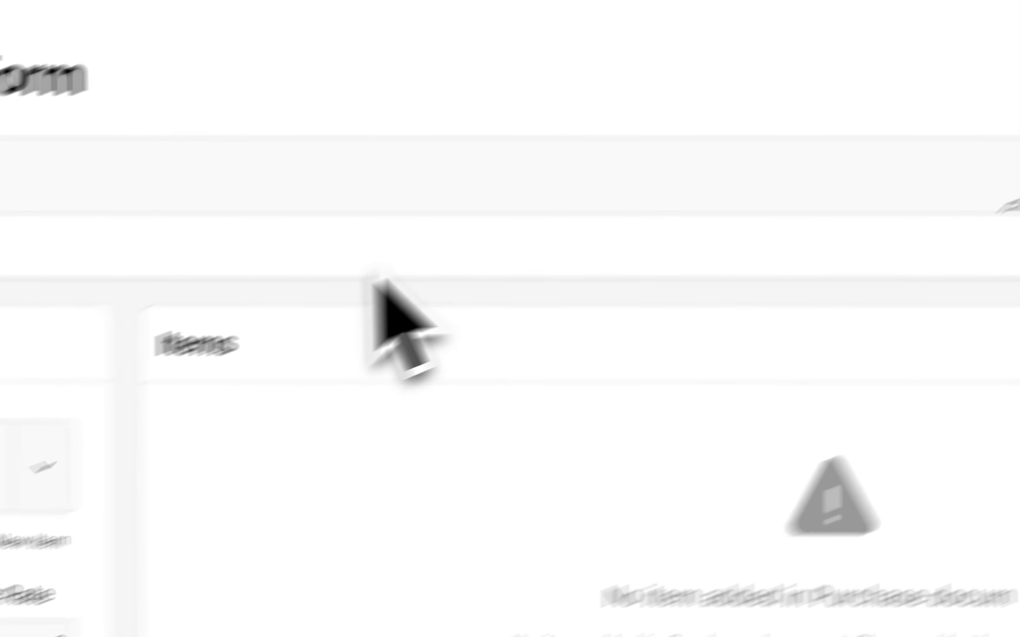
click(46, 463)
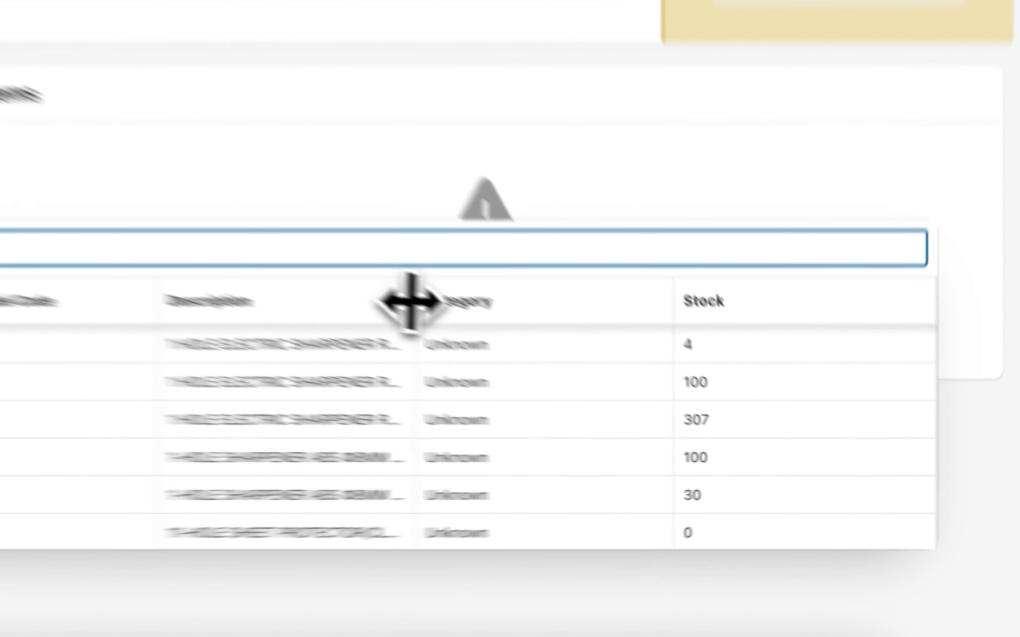
drag(635, 391, 764, 397)
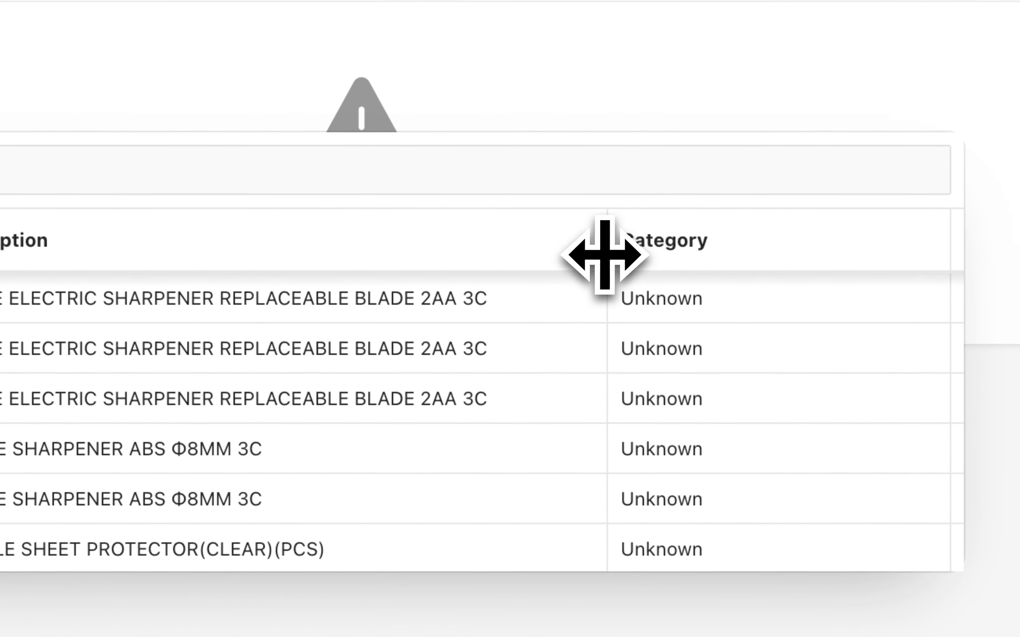
click(367, 295)
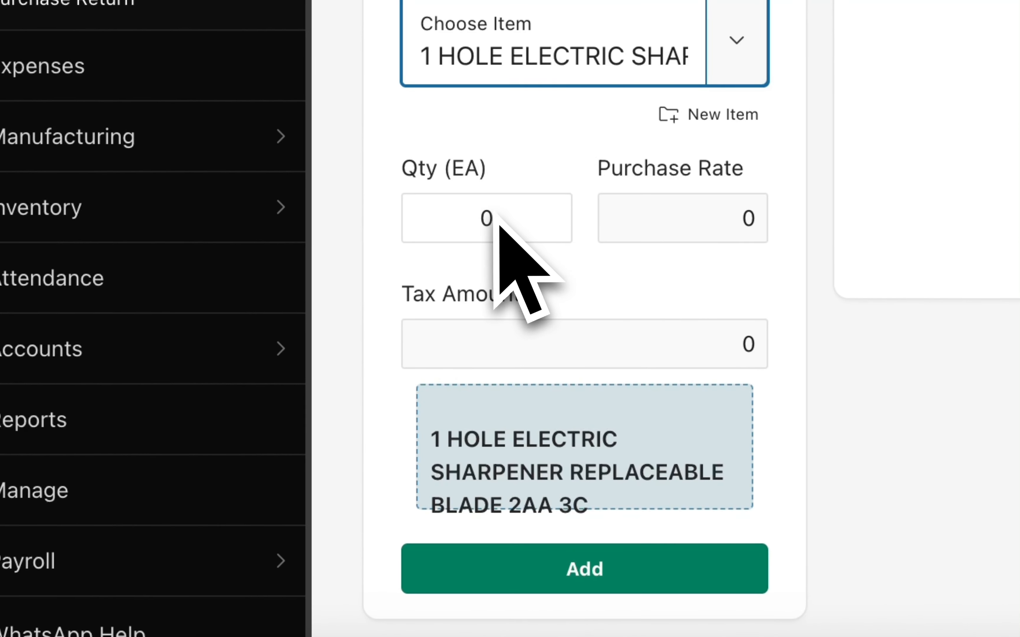
Set the sharpener's quantity to 2 and purchase rate to 5000, and add it to the purchase items.
click(524, 211)
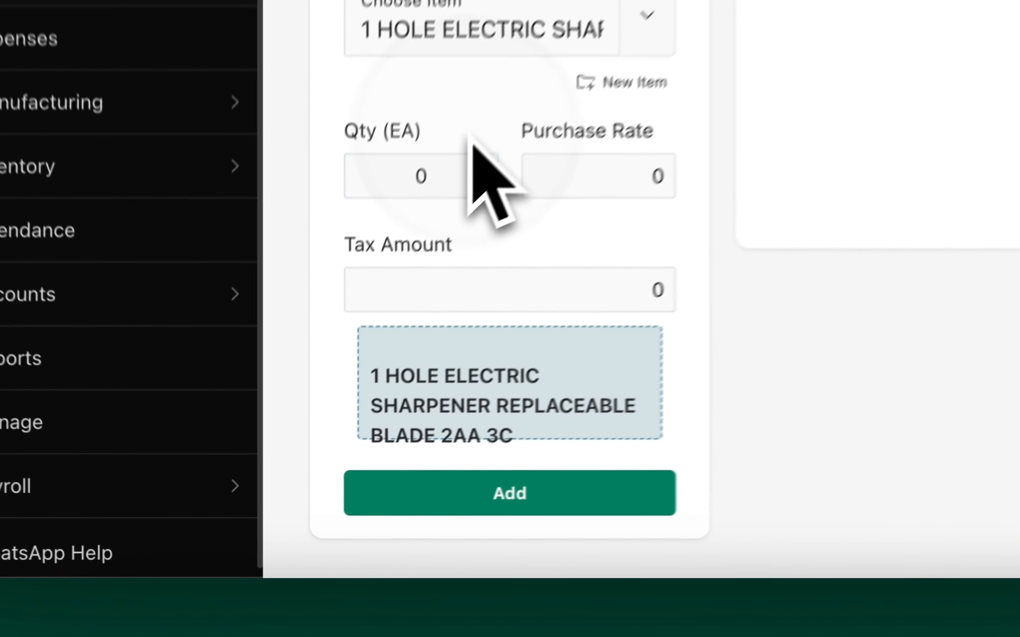
text(2)
click(655, 134)
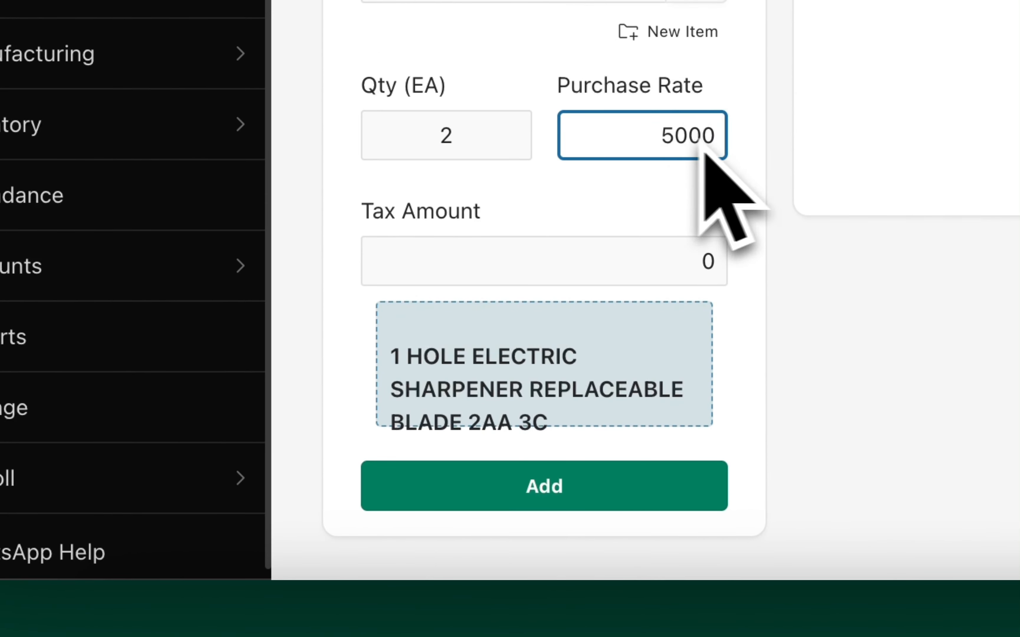
click(750, 171)
scroll(753, 173, down, 2)
click(706, 181)
click(740, 189)
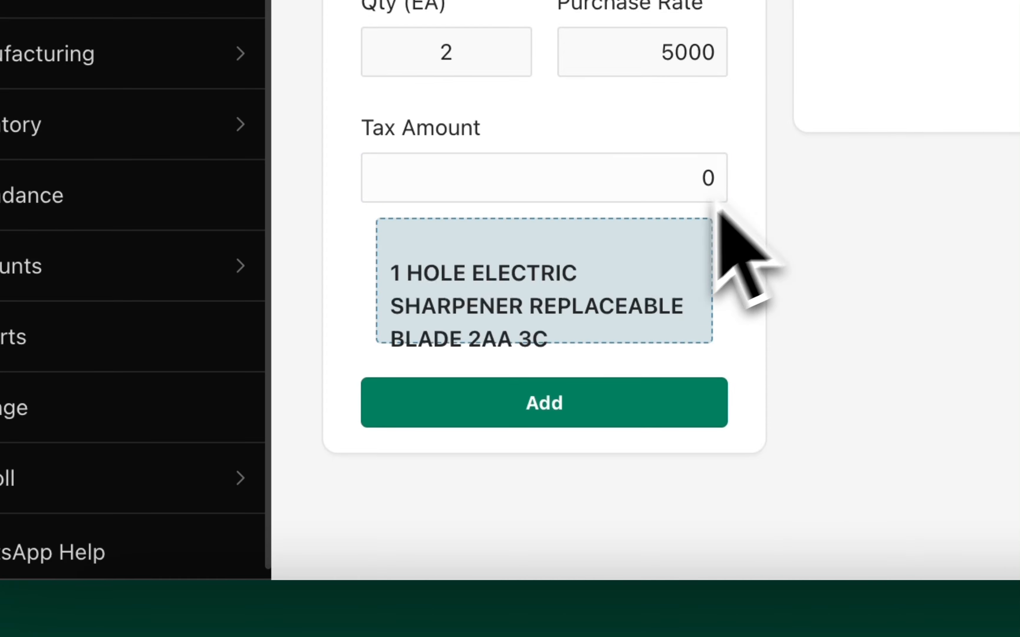
click(564, 402)
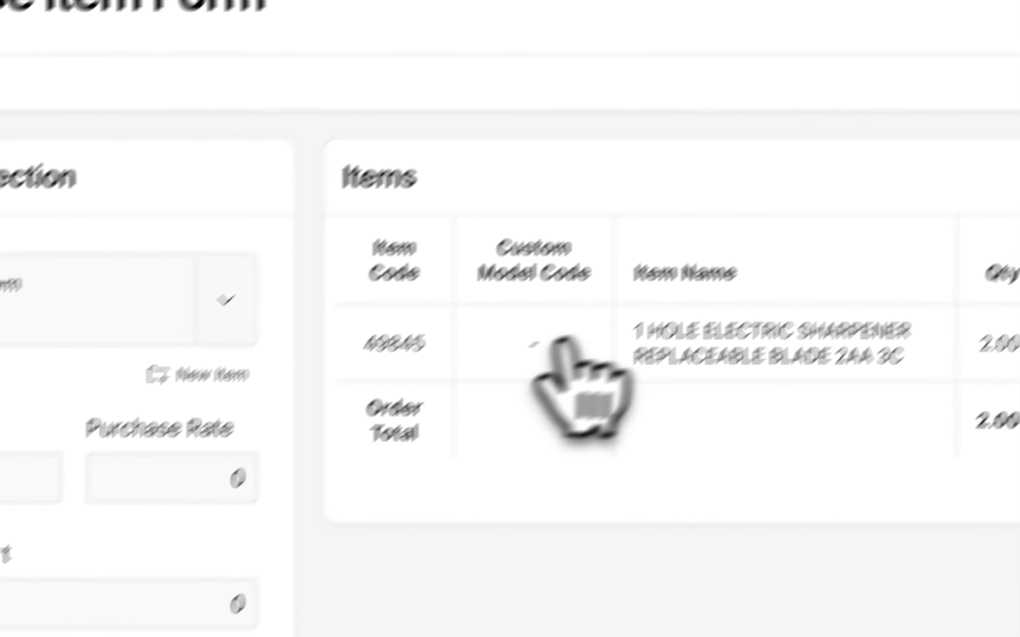
Try marking the order as a cash purchase with CASH IN HAND as the cash voucher.
scroll(672, 343, up, 4)
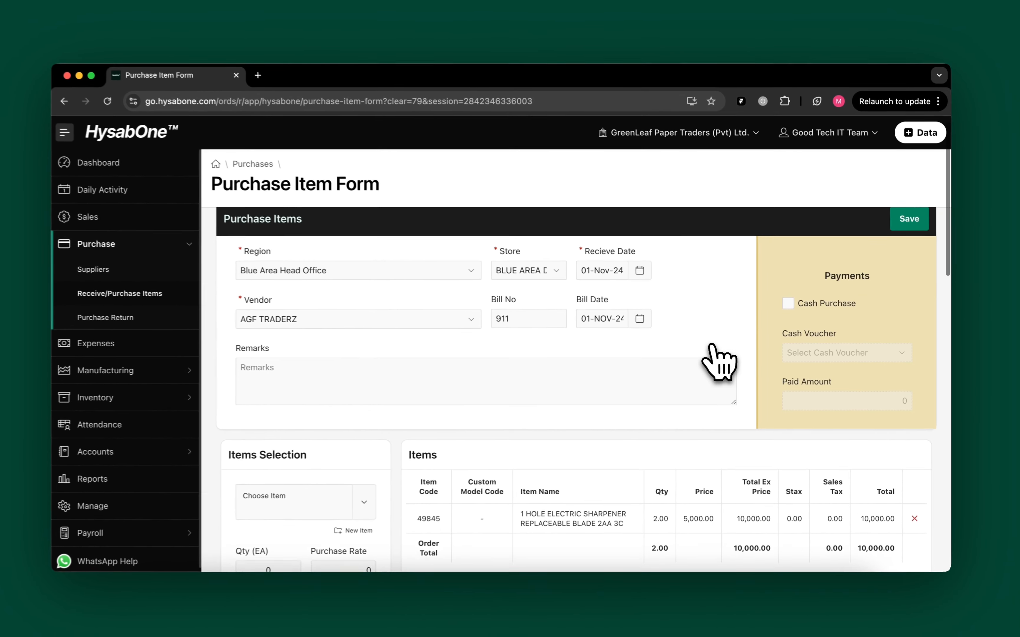
scroll(672, 343, up, 1)
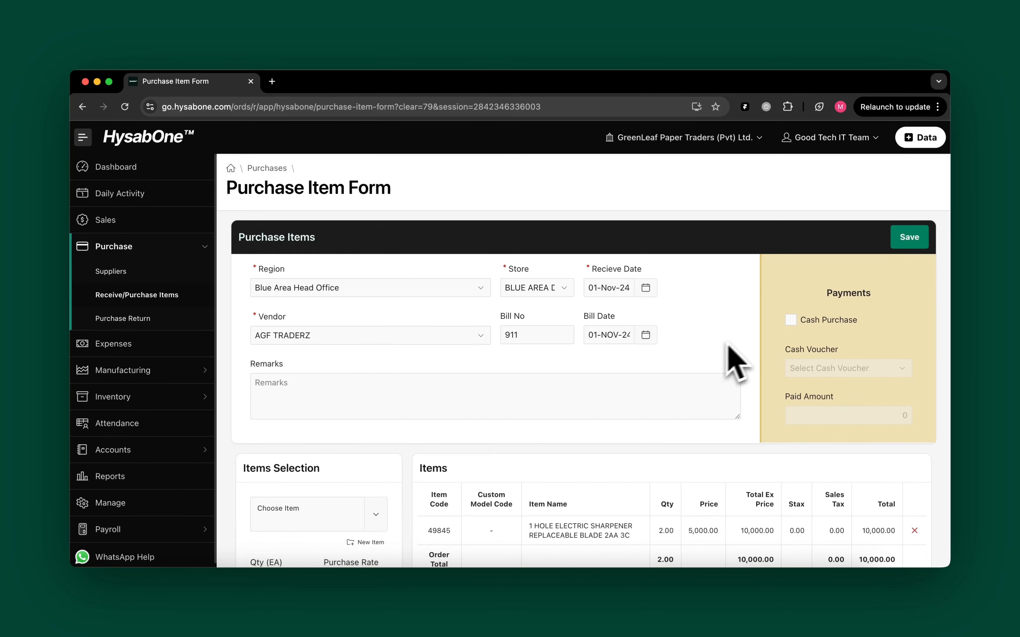
click(791, 321)
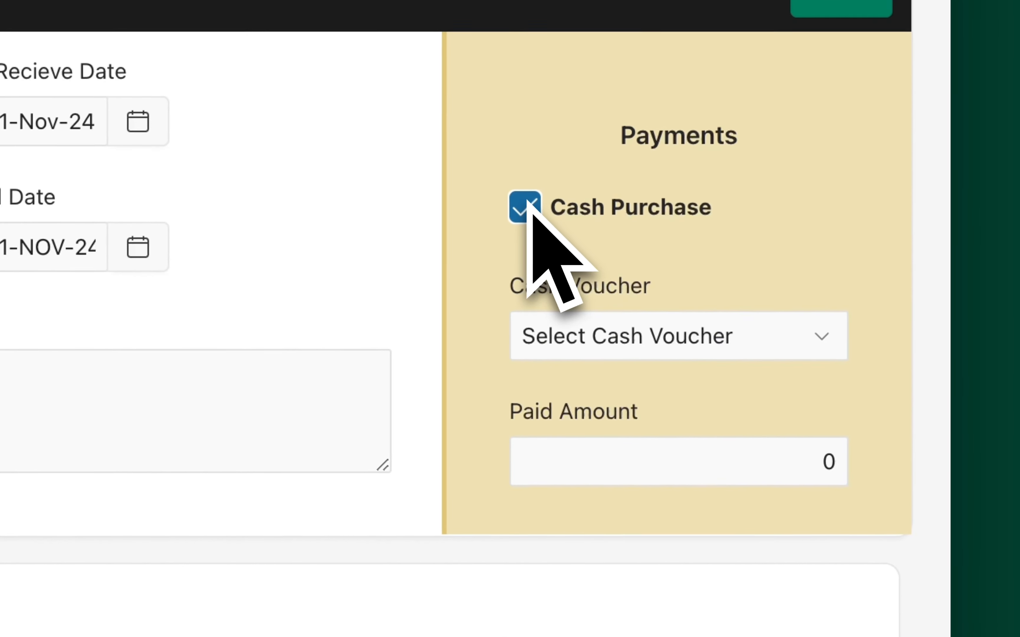
triple_click(573, 206)
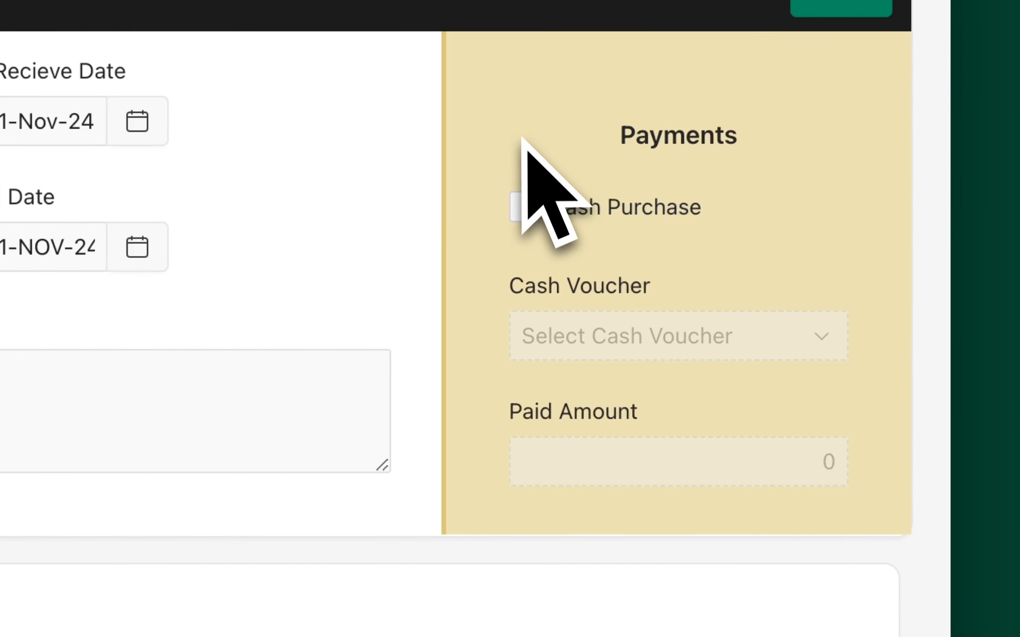
click(521, 196)
click(547, 337)
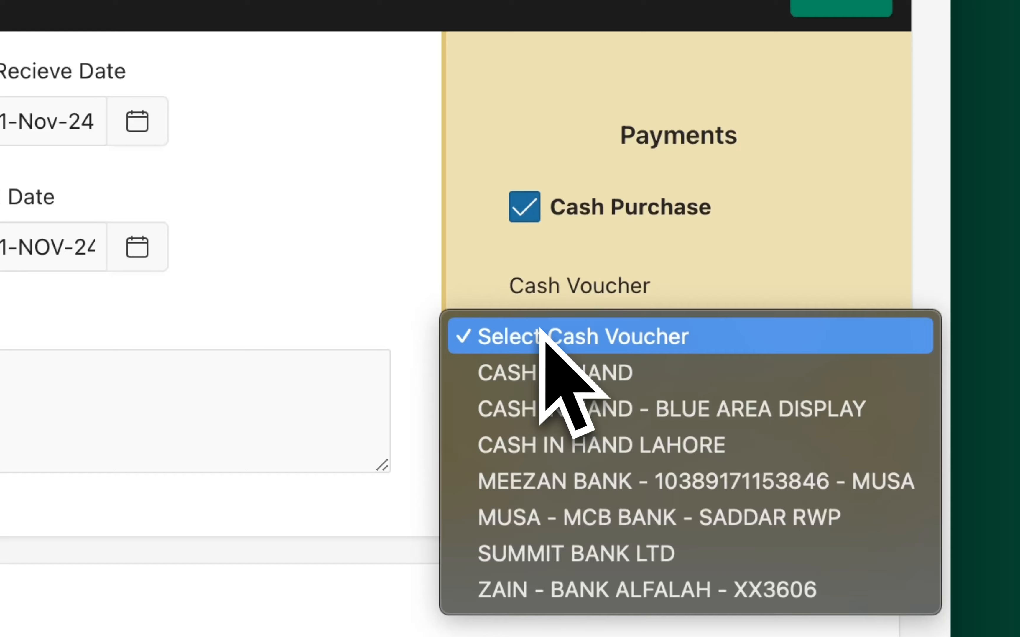
click(547, 372)
click(642, 463)
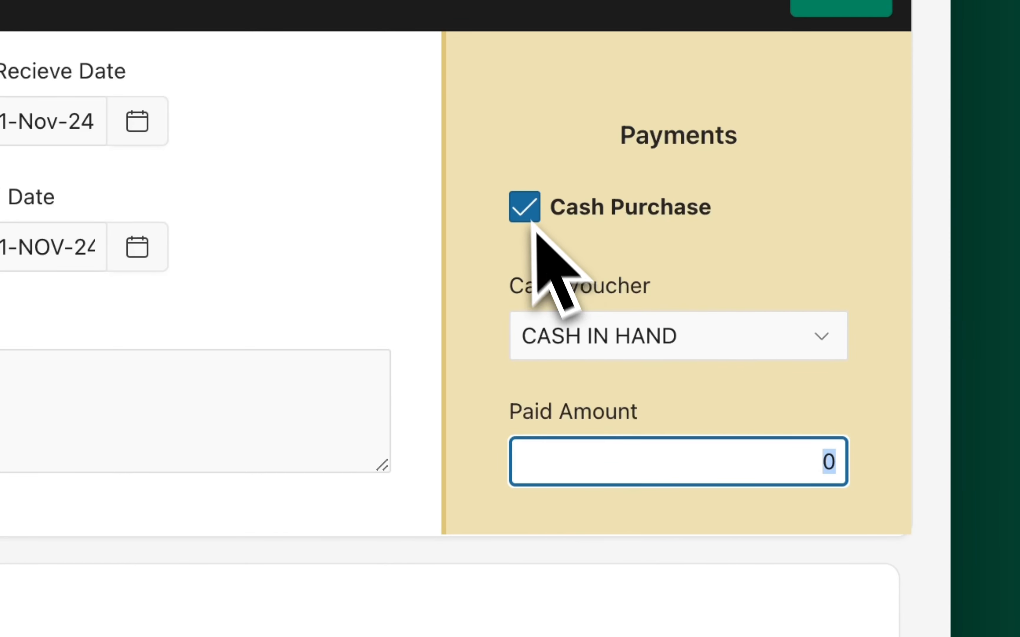
click(524, 208)
Save the completed purchase as a non-cash purchase.
scroll(458, 131, down, 5)
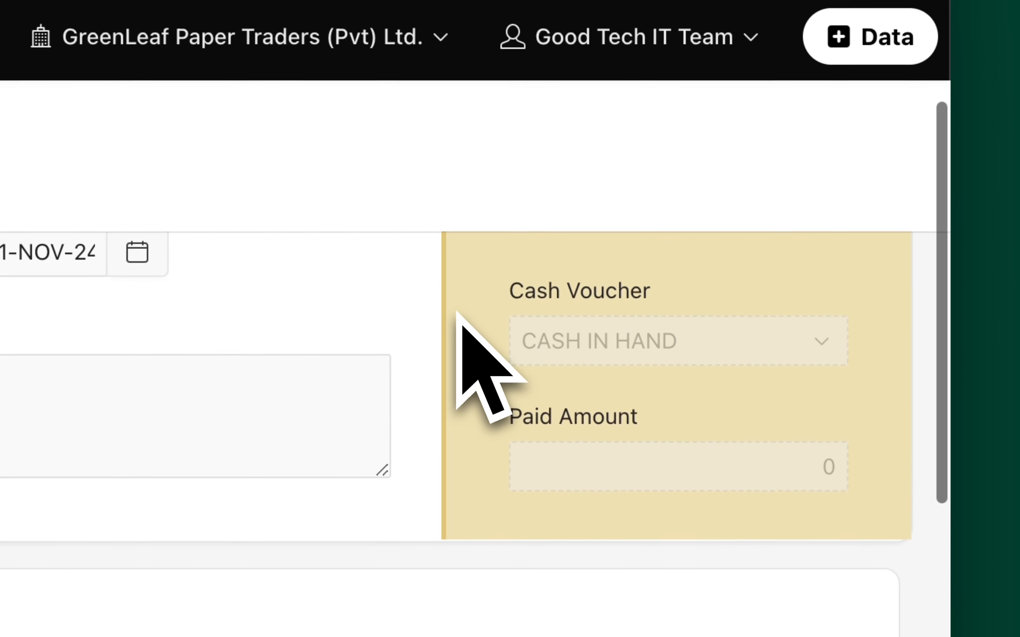
scroll(463, 135, up, 2)
scroll(531, 349, up, 5)
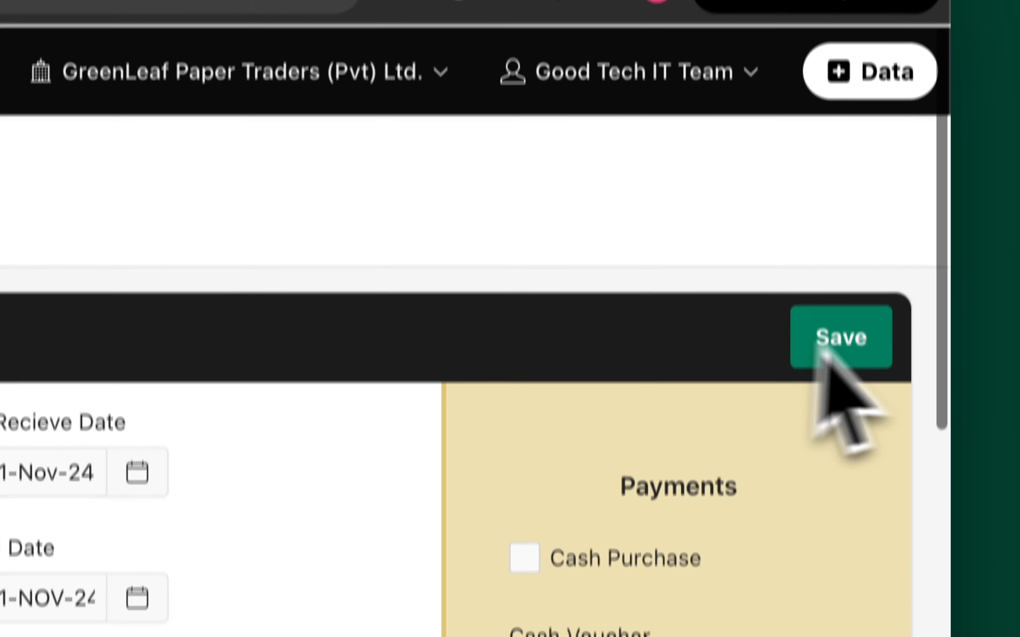
click(842, 339)
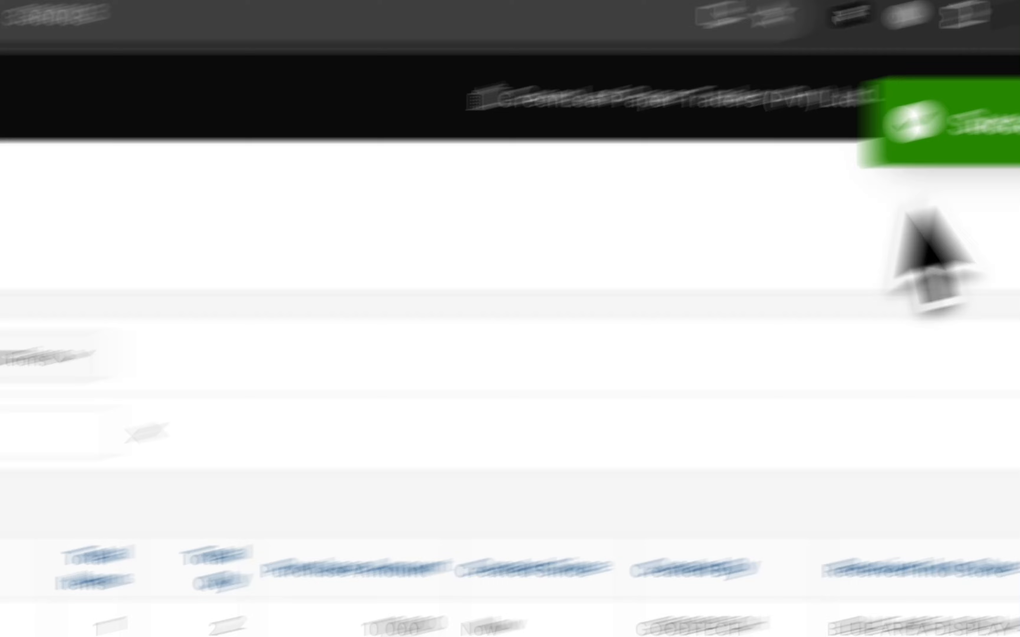
triple_click(674, 213)
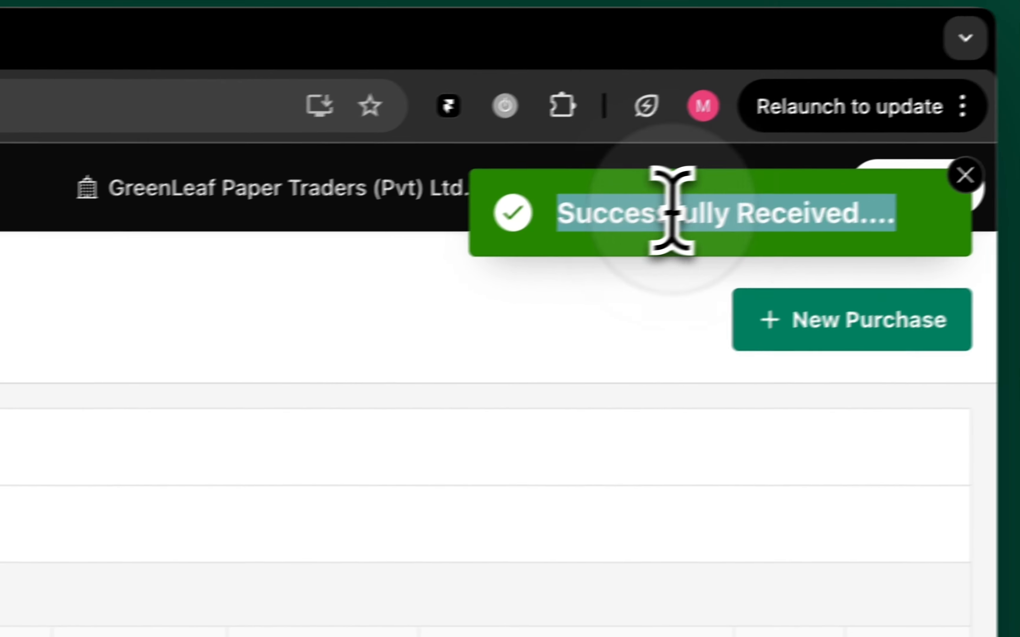
Open the new AGF TRADERZ purchase from the 01 November 2024 group and review its items, file upload section and linked documents.
click(400, 425)
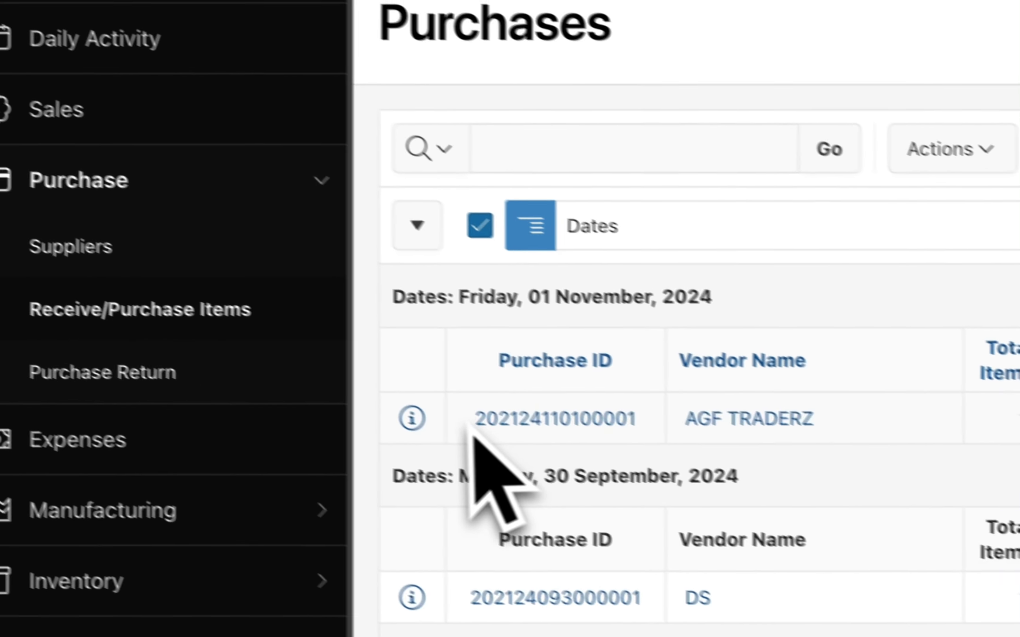
click(449, 435)
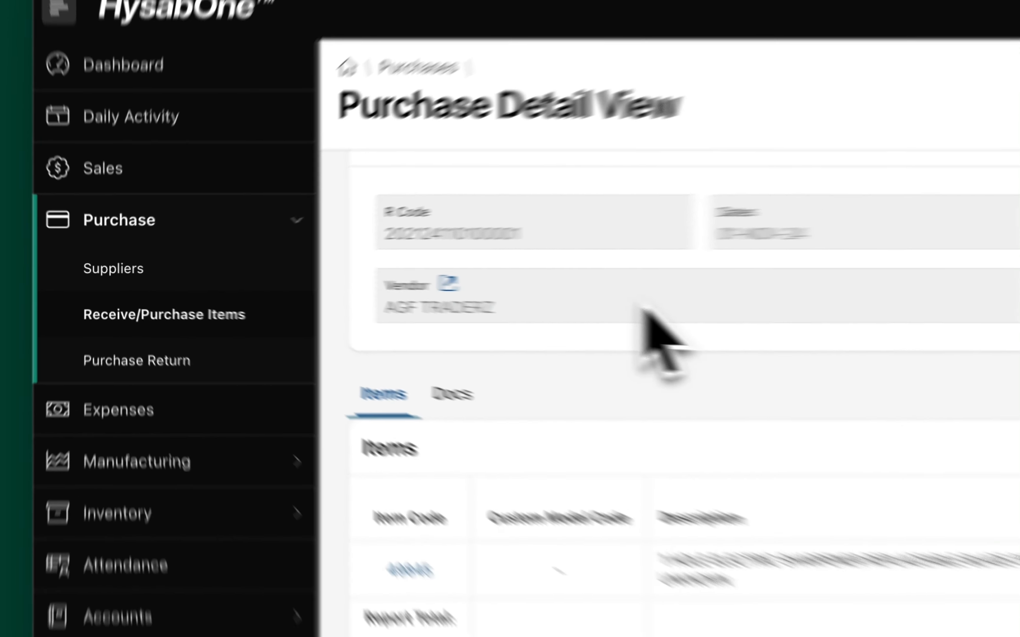
scroll(642, 310, down, 2)
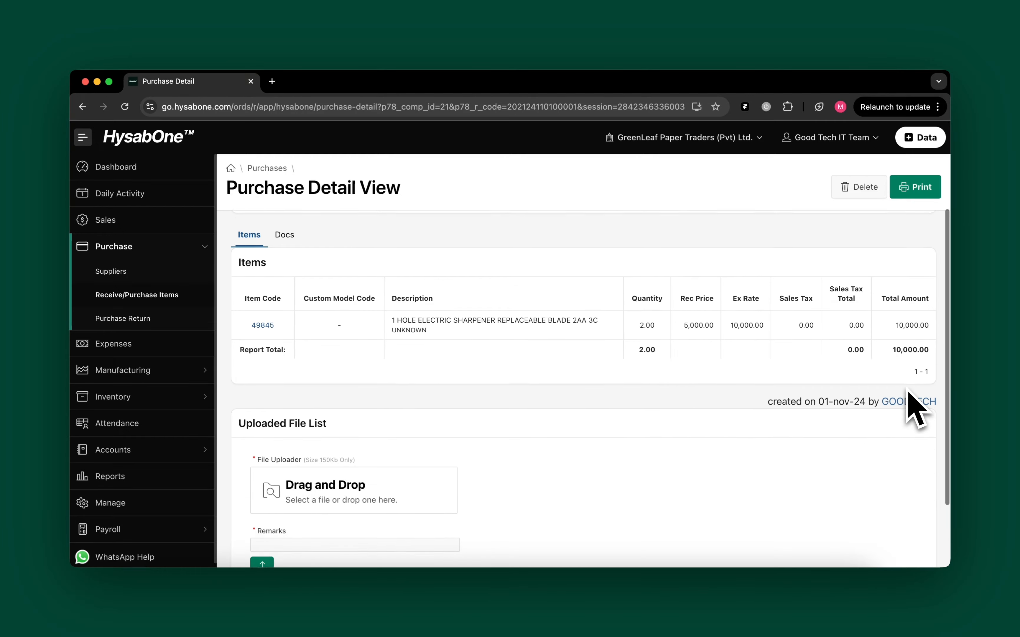
scroll(900, 409, down, 5)
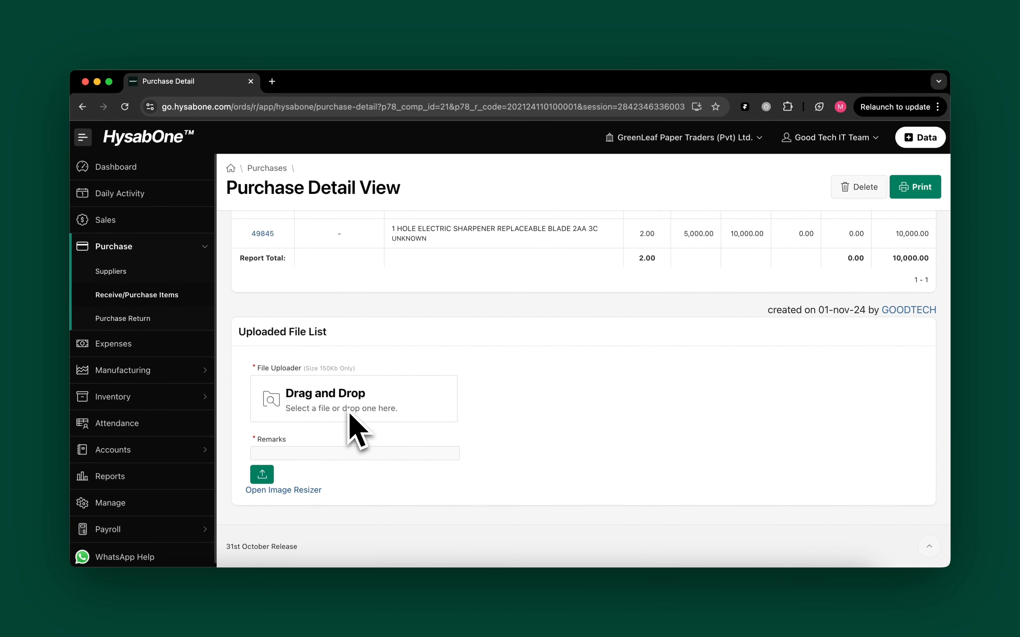
scroll(524, 450, up, 7)
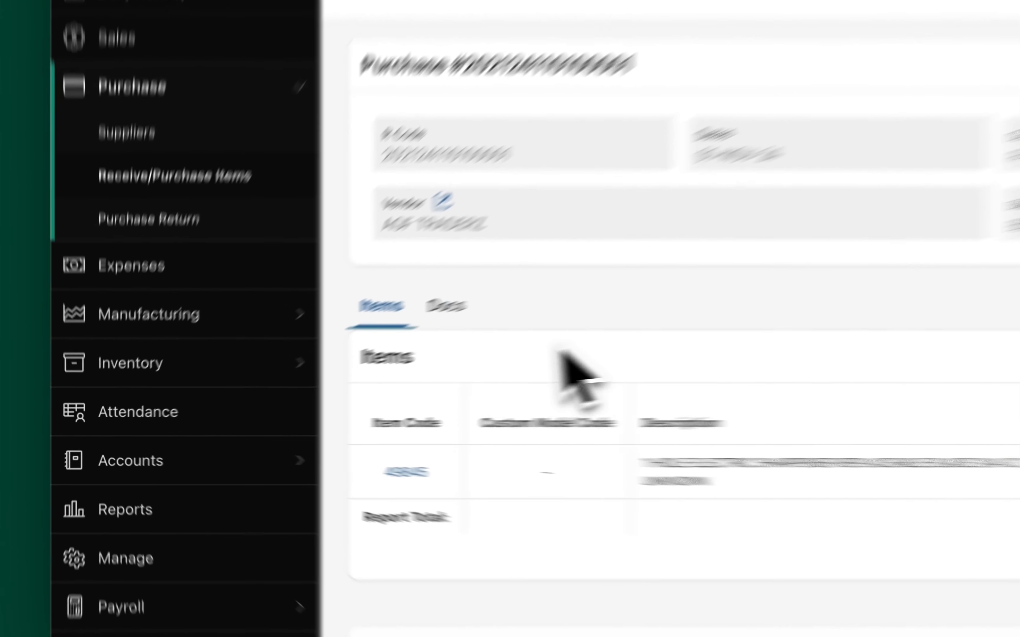
click(284, 367)
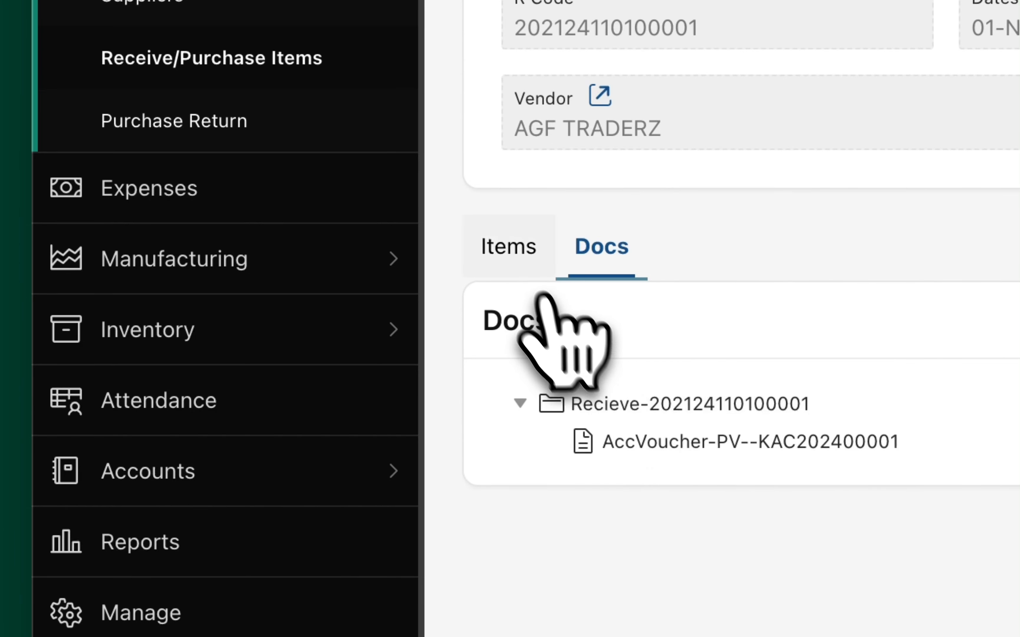
click(512, 253)
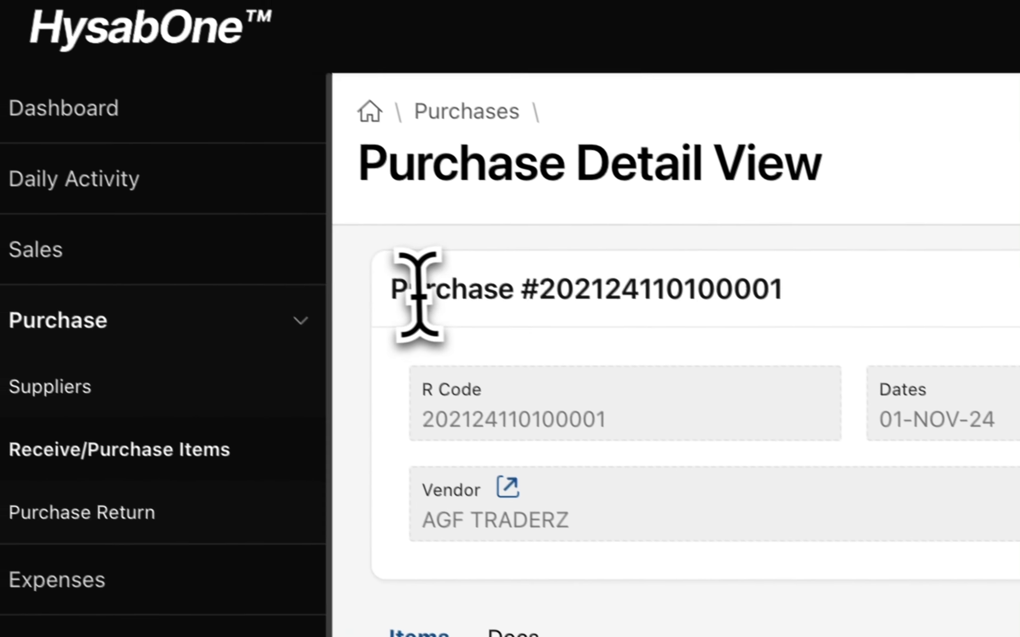
Examine the purchase's header details, including purchase number, date, computer number, vendor, store and voucher number.
drag(252, 177, 636, 193)
click(617, 198)
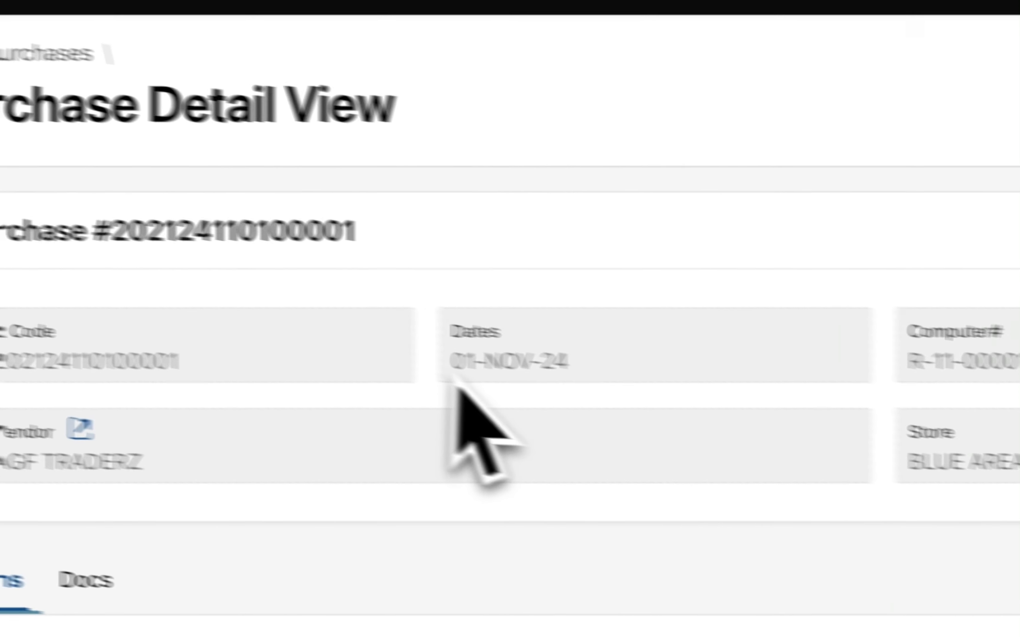
triple_click(318, 336)
click(617, 347)
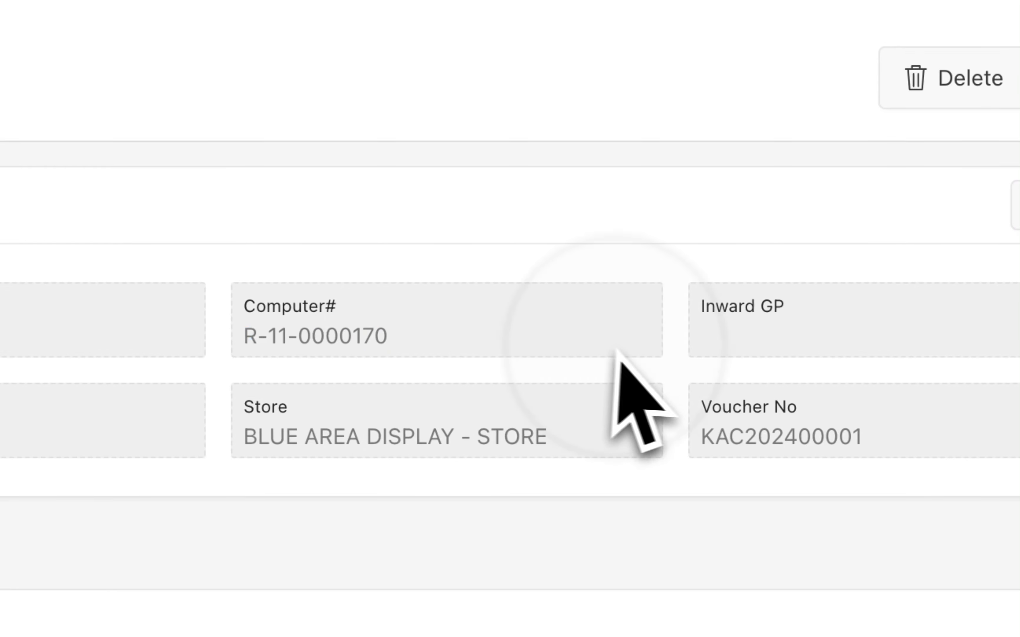
double_click(254, 339)
drag(254, 337, 404, 340)
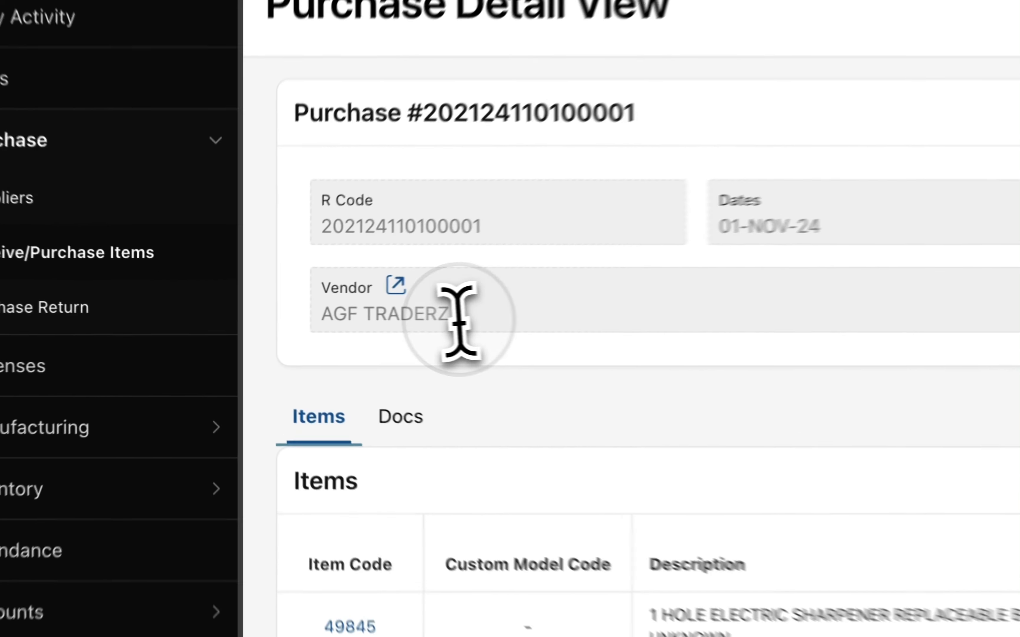
triple_click(308, 322)
triple_click(415, 249)
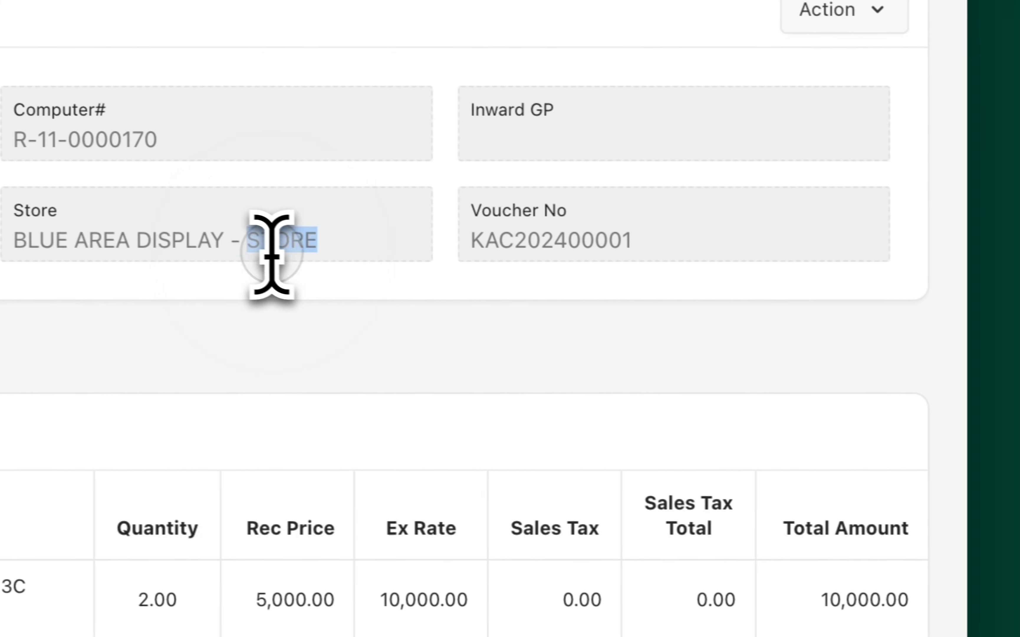
triple_click(636, 253)
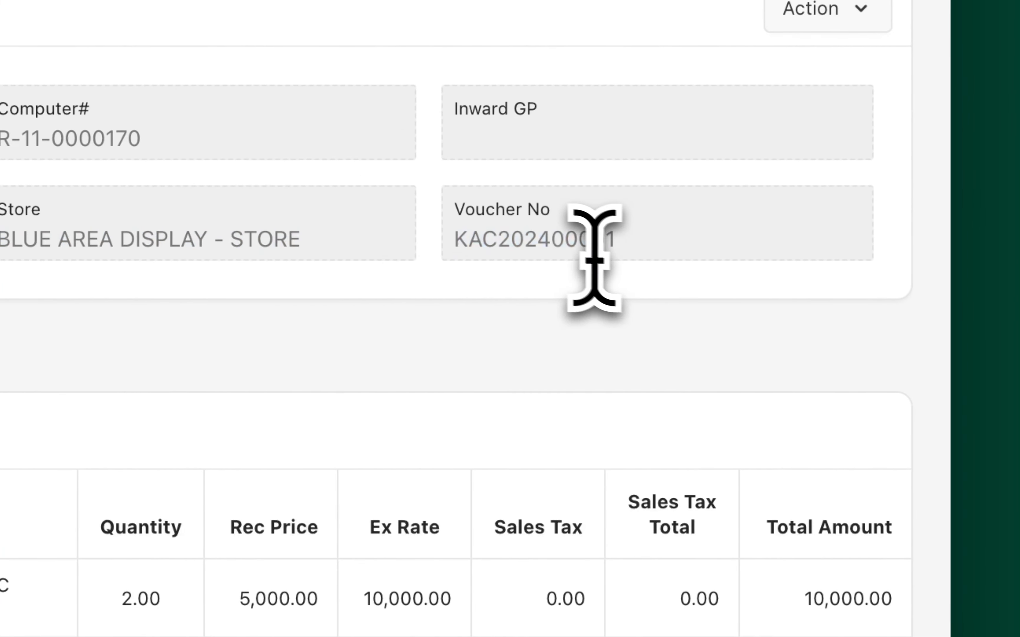
Check the purchase's voucher number, open that voucher from the 01-NOV-24 group in Acc. Vouchers, and view its entries and attachments.
triple_click(565, 253)
click(565, 249)
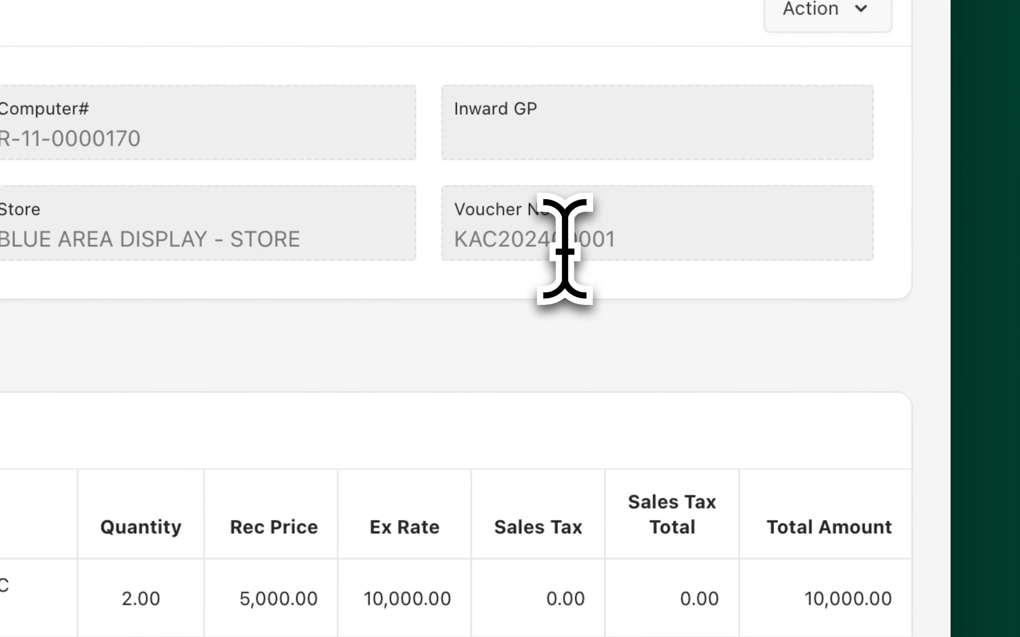
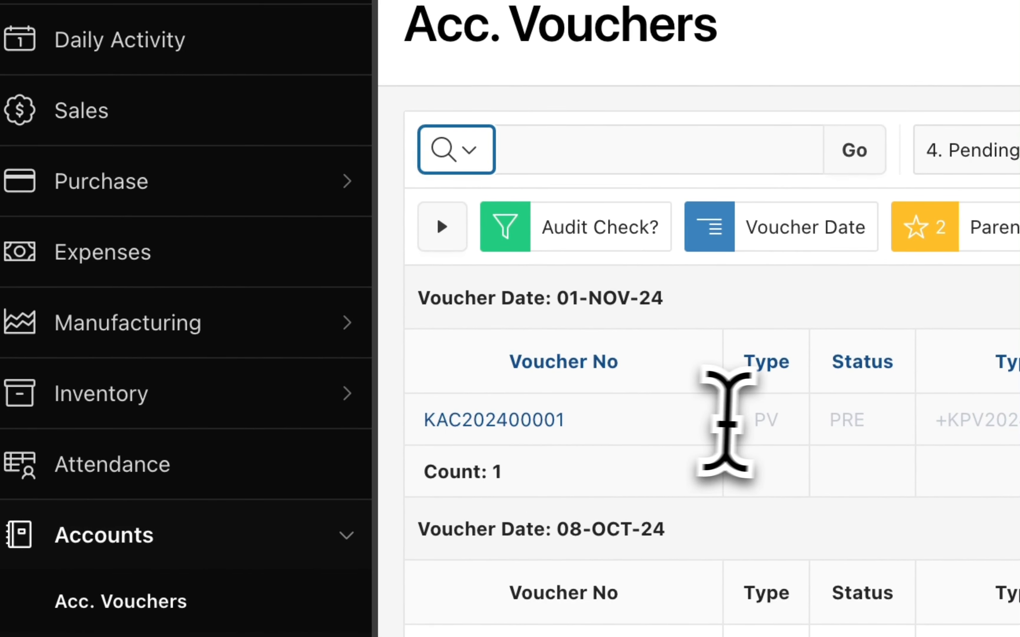
double_click(763, 419)
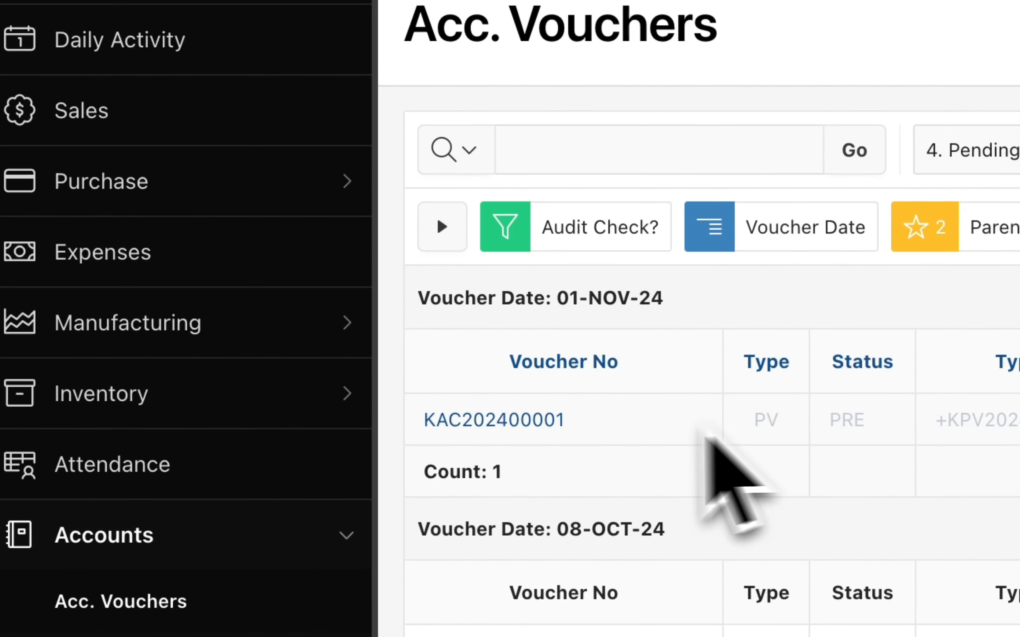
click(507, 423)
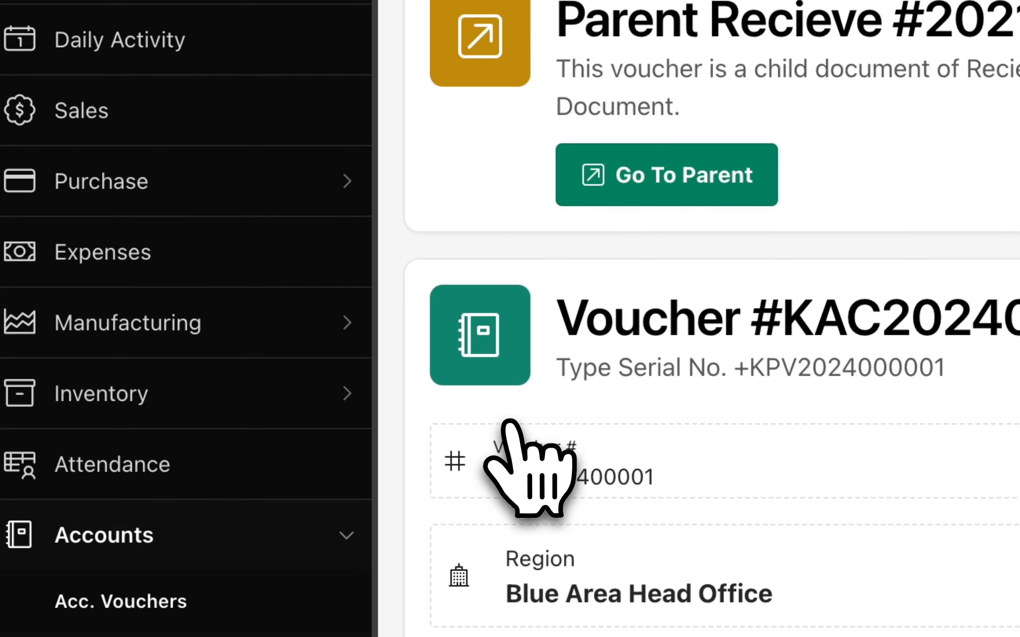
scroll(678, 371, down, 5)
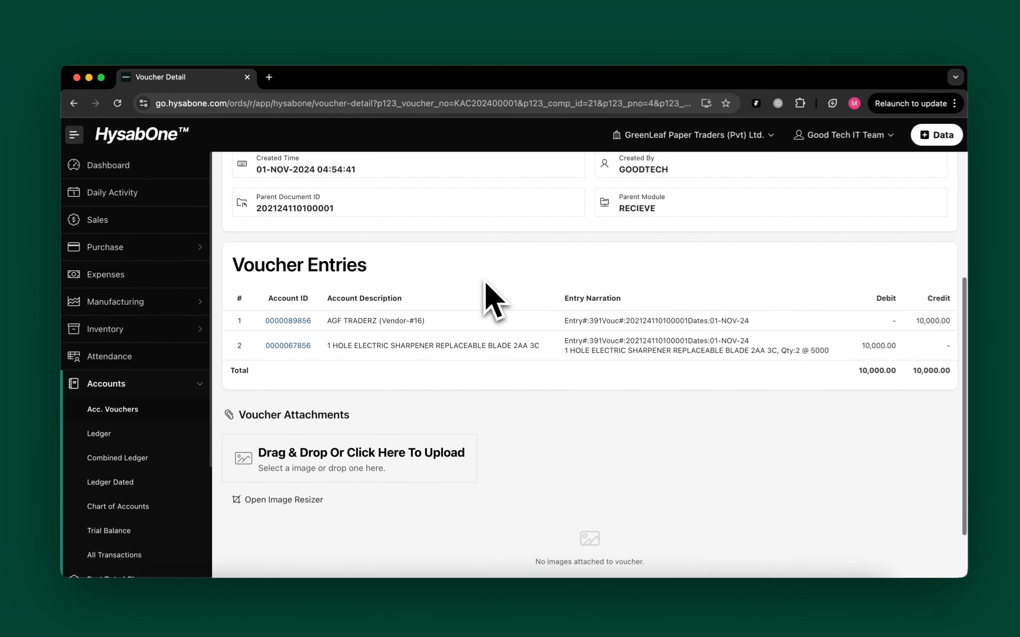
scroll(490, 297, up, 10)
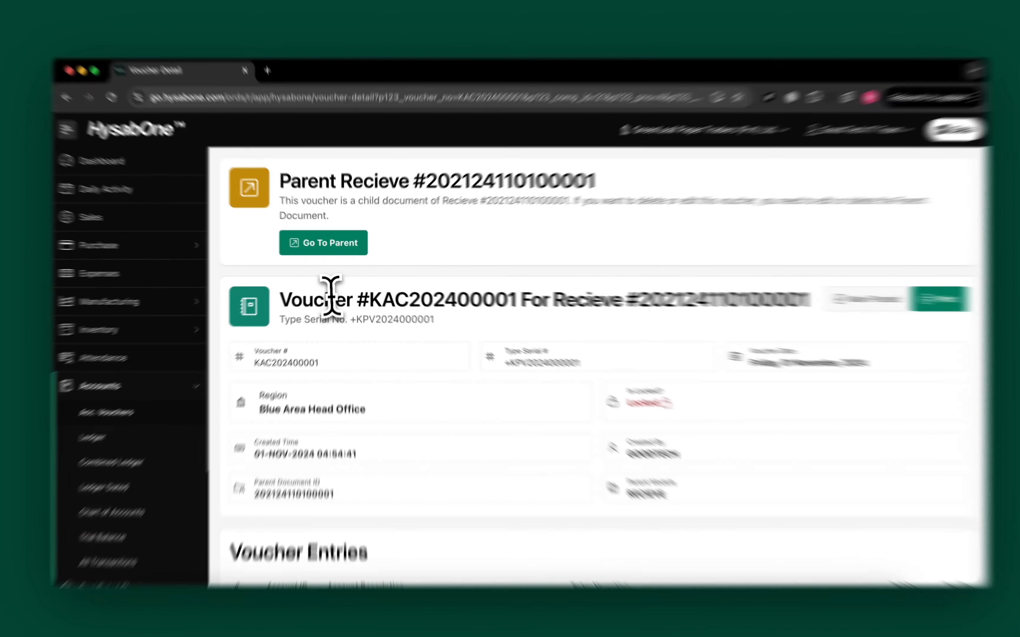
Examine the voucher's header details, including its number, the parent receive number, region, lock status and creation time.
double_click(408, 297)
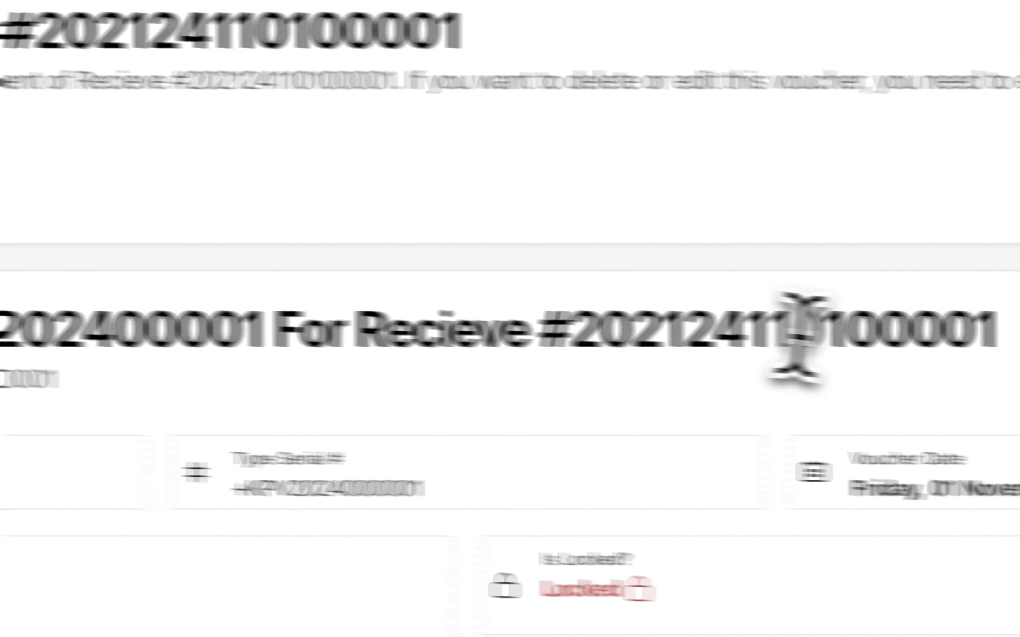
triple_click(824, 333)
click(826, 333)
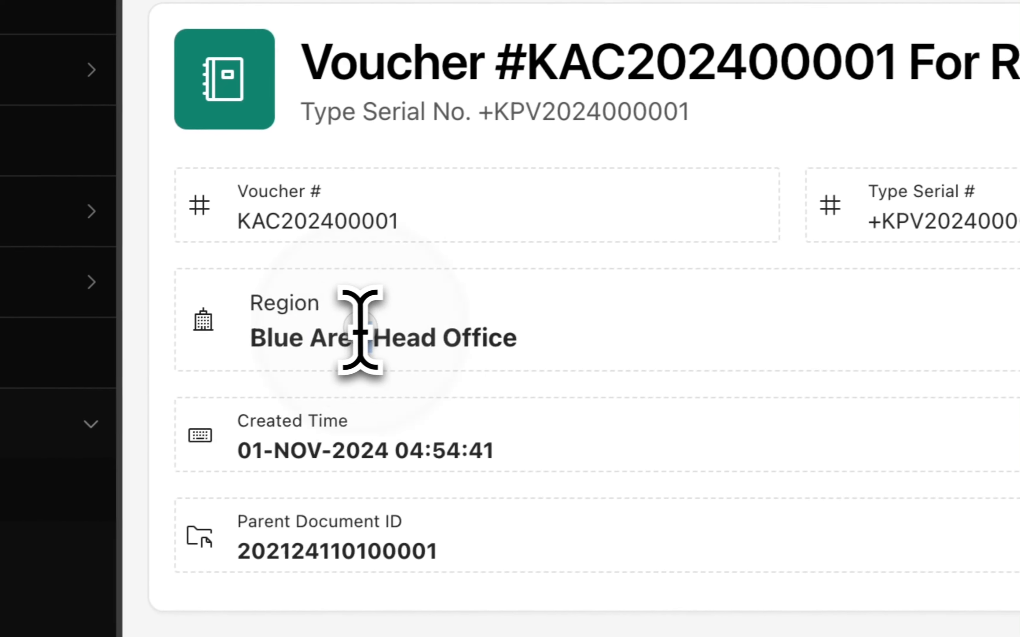
triple_click(358, 308)
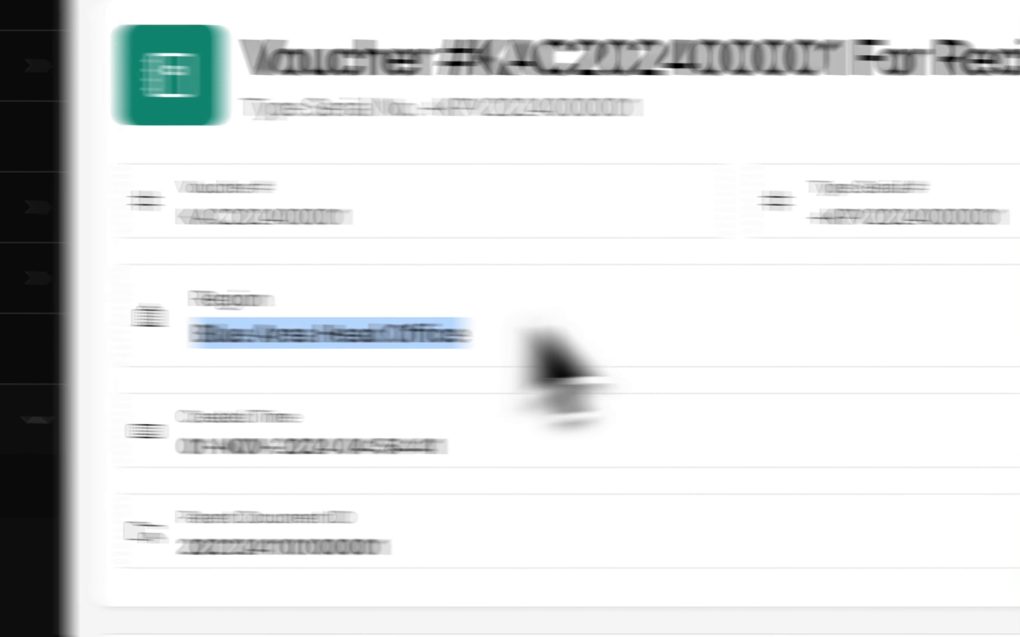
triple_click(752, 305)
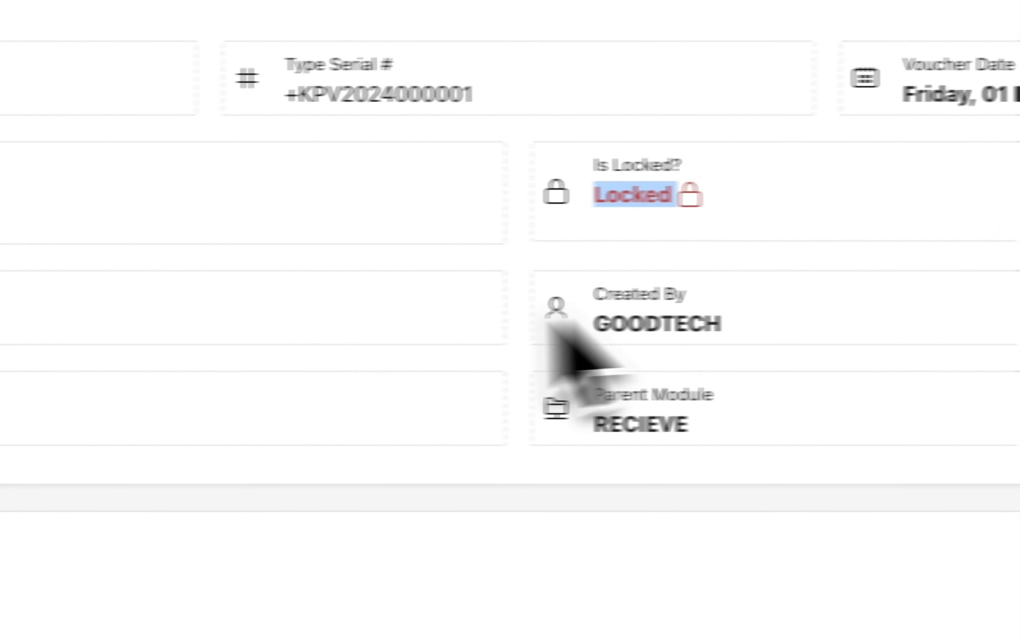
triple_click(17, 324)
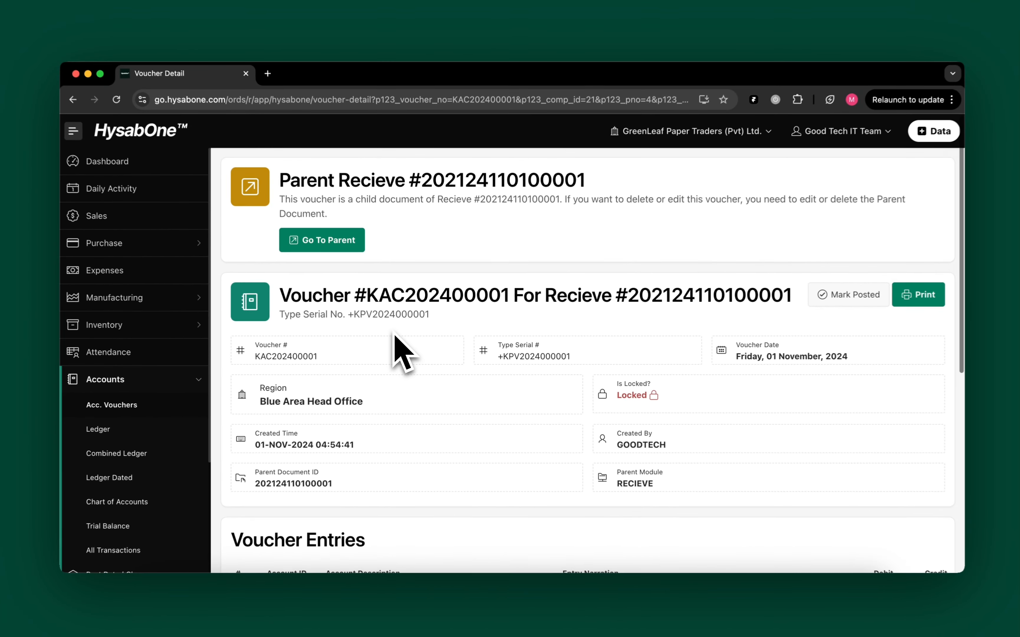
Examine the voucher entries for AGF TRADERZ and the 1 HOLE ELECTRIC SHARPENER item, including account descriptions, narration, debit and credit.
scroll(334, 272, down, 3)
scroll(396, 333, down, 2)
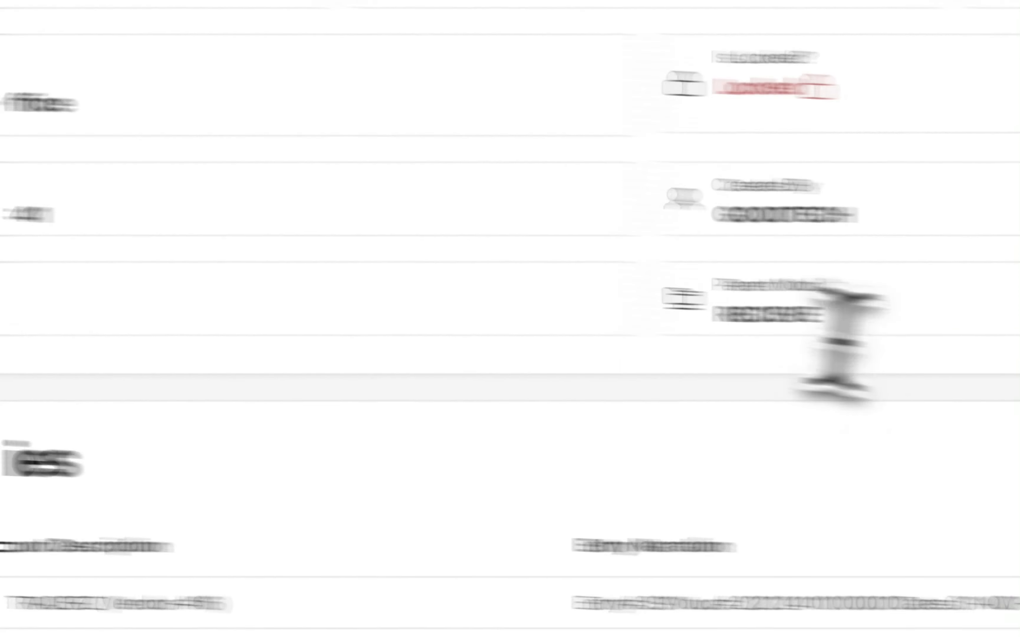
double_click(626, 321)
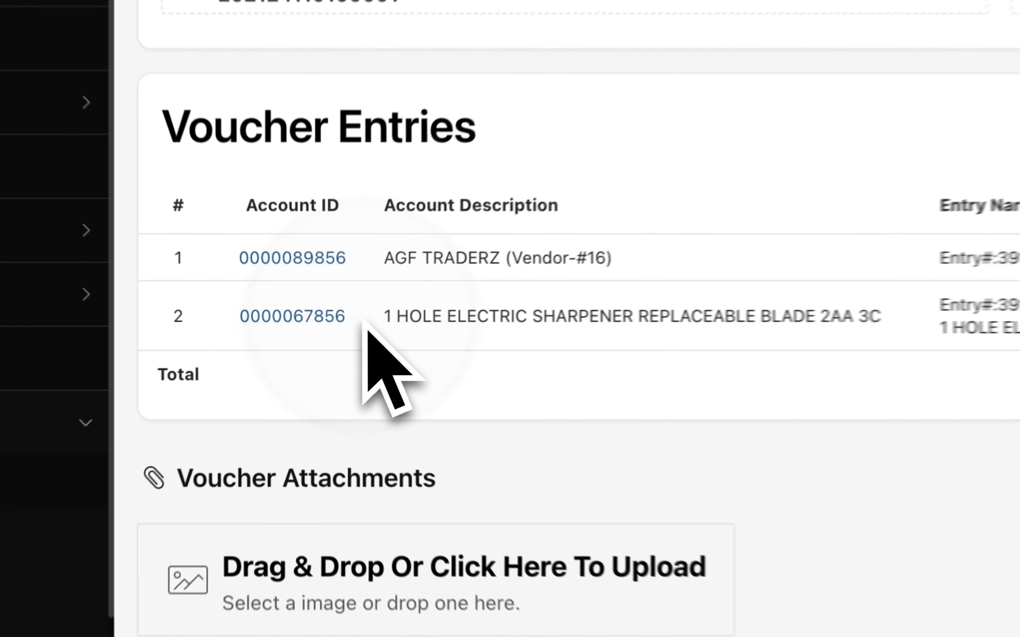
drag(327, 335, 534, 336)
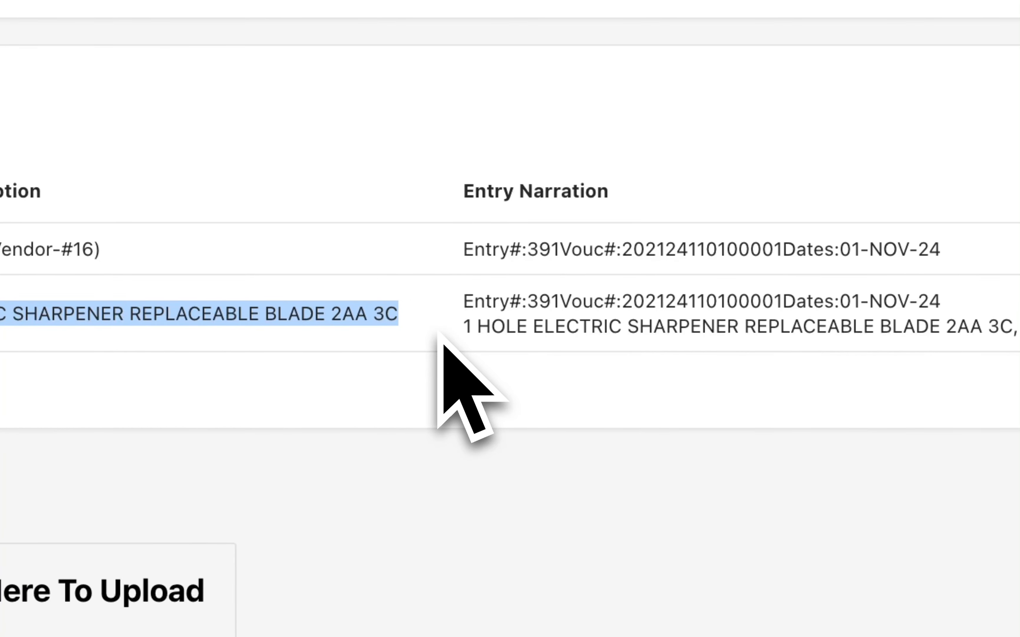
double_click(682, 283)
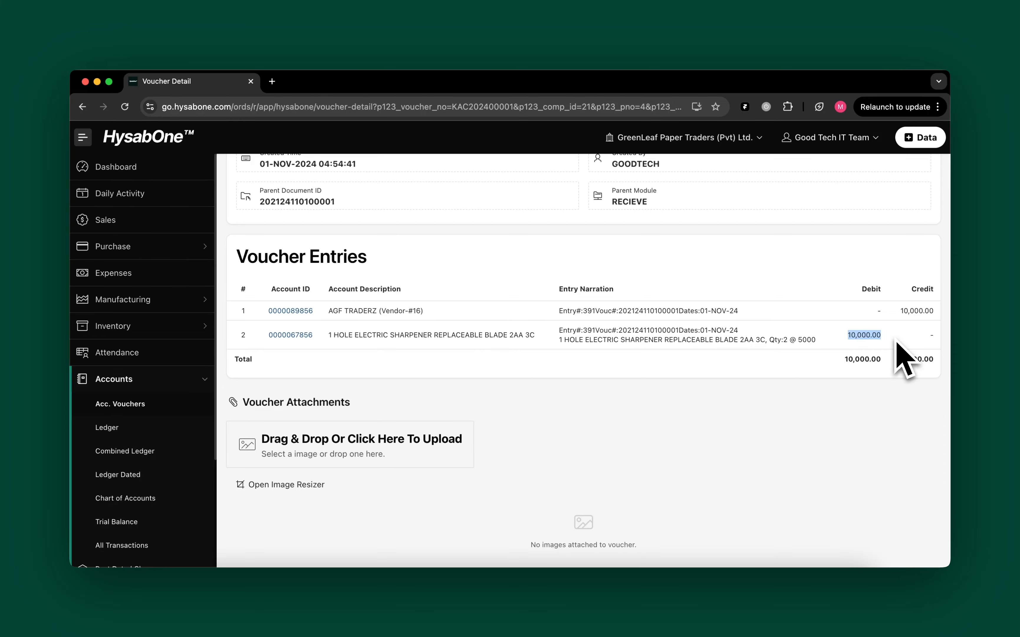
Try to open the voucher's parent receive document.
scroll(902, 358, up, 5)
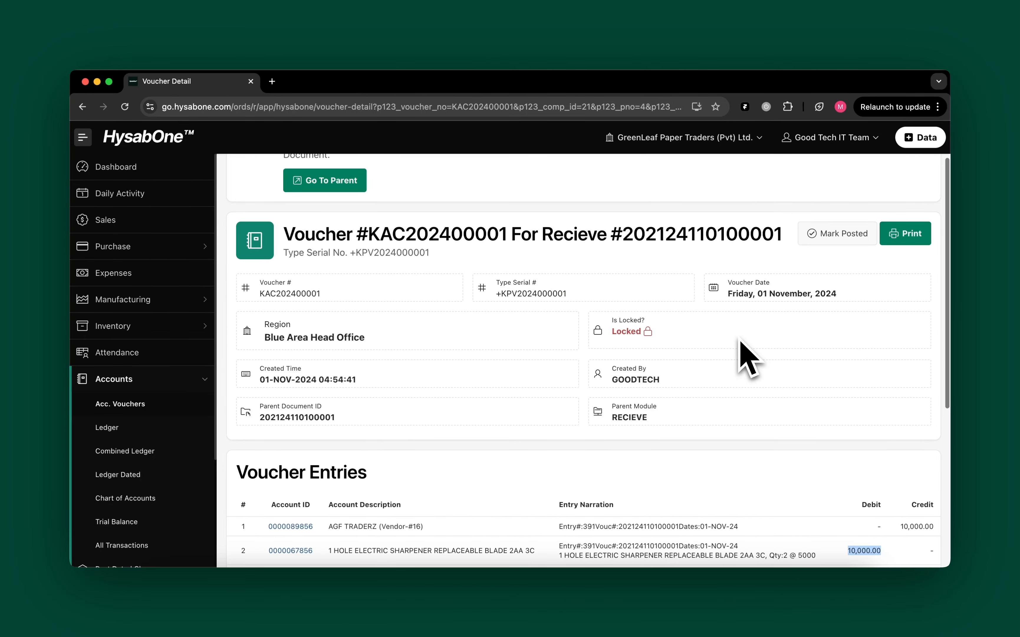
scroll(750, 358, up, 2)
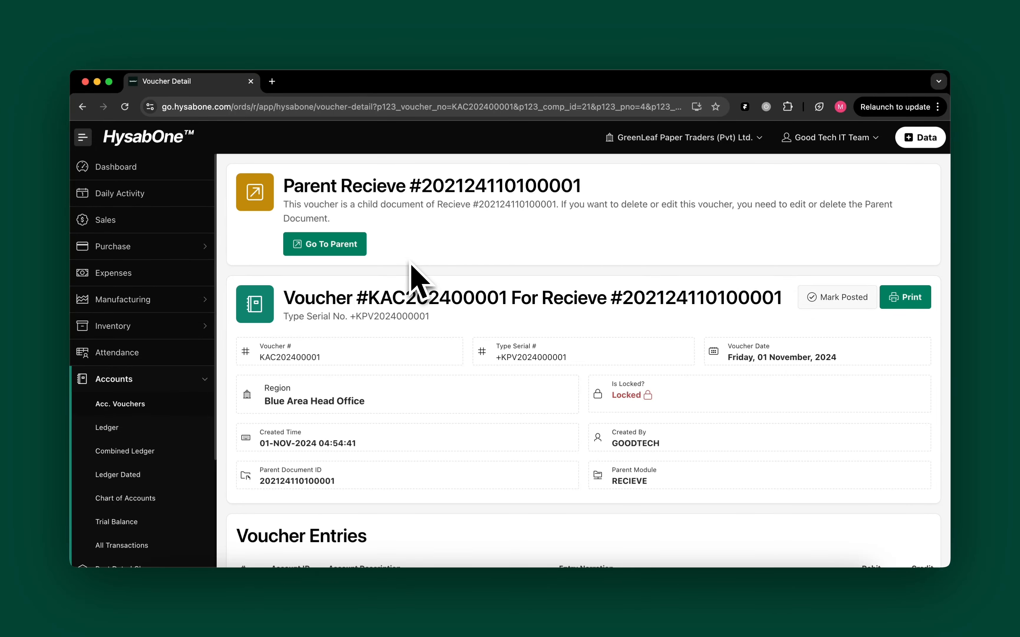
click(327, 243)
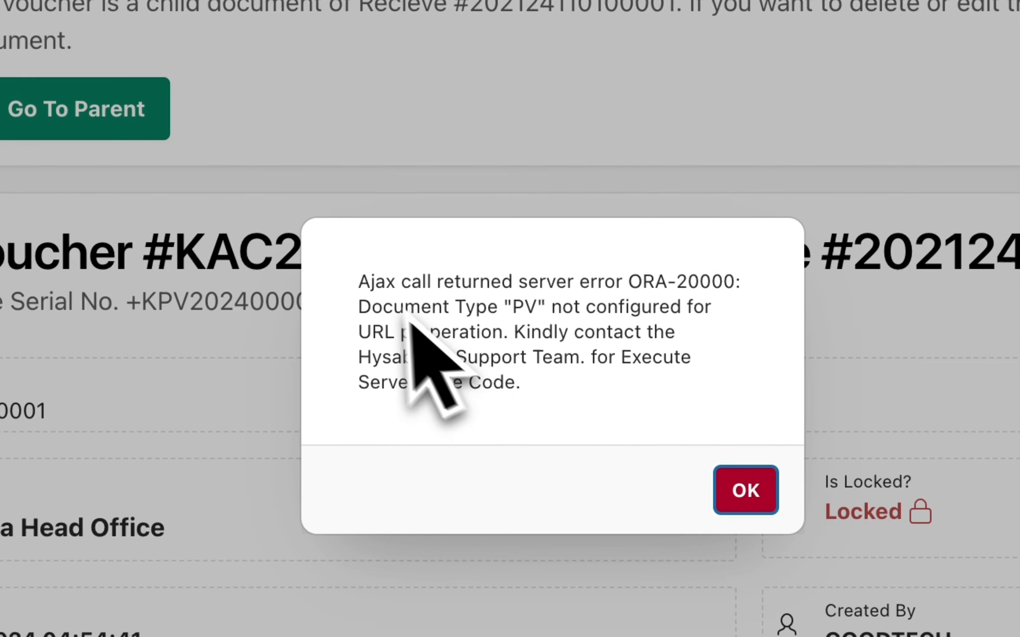
click(721, 482)
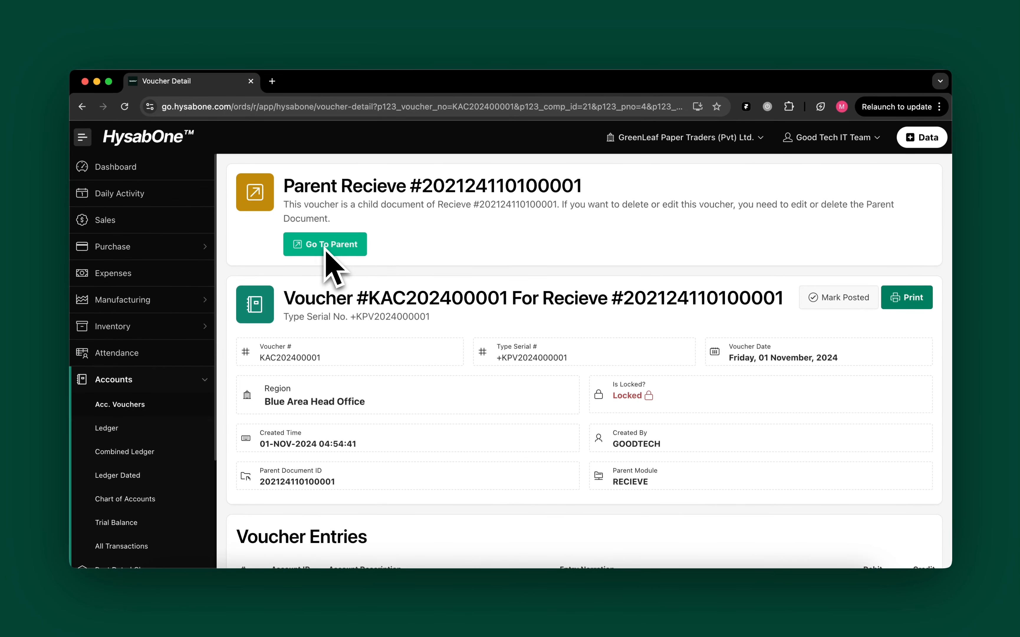
Open the accounts Ledger and load the ledger for the AGF TRADERZ supplier account.
scroll(202, 320, down, 5)
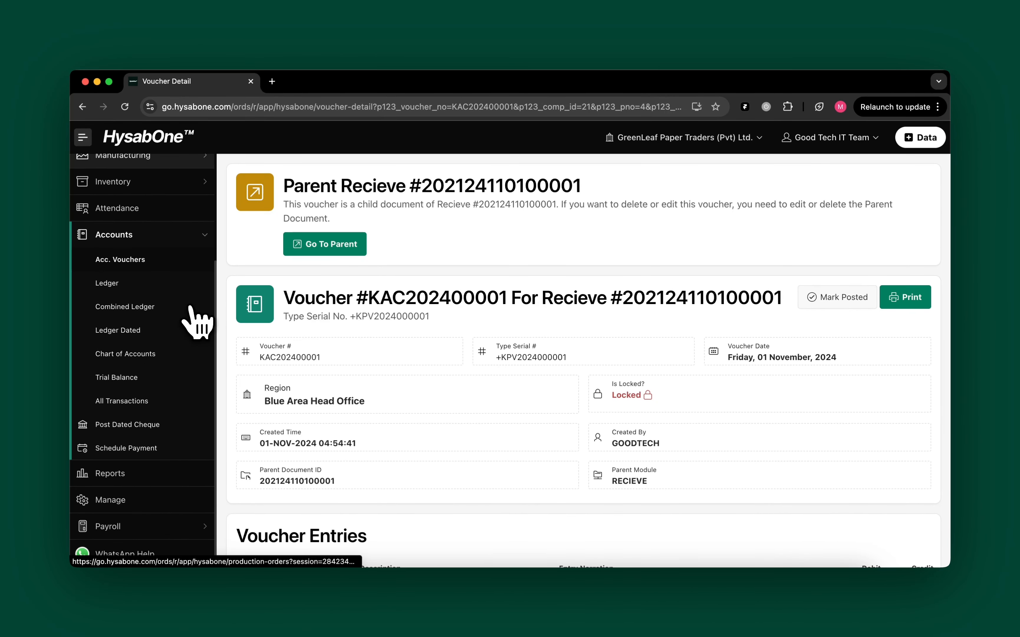
scroll(197, 322, up, 3)
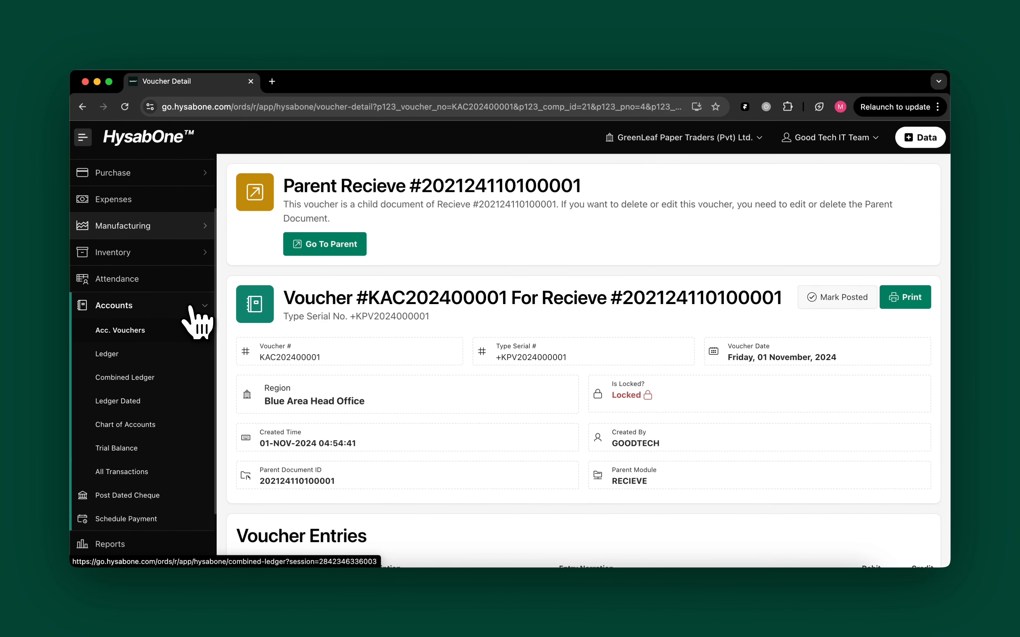
scroll(197, 323, down, 1)
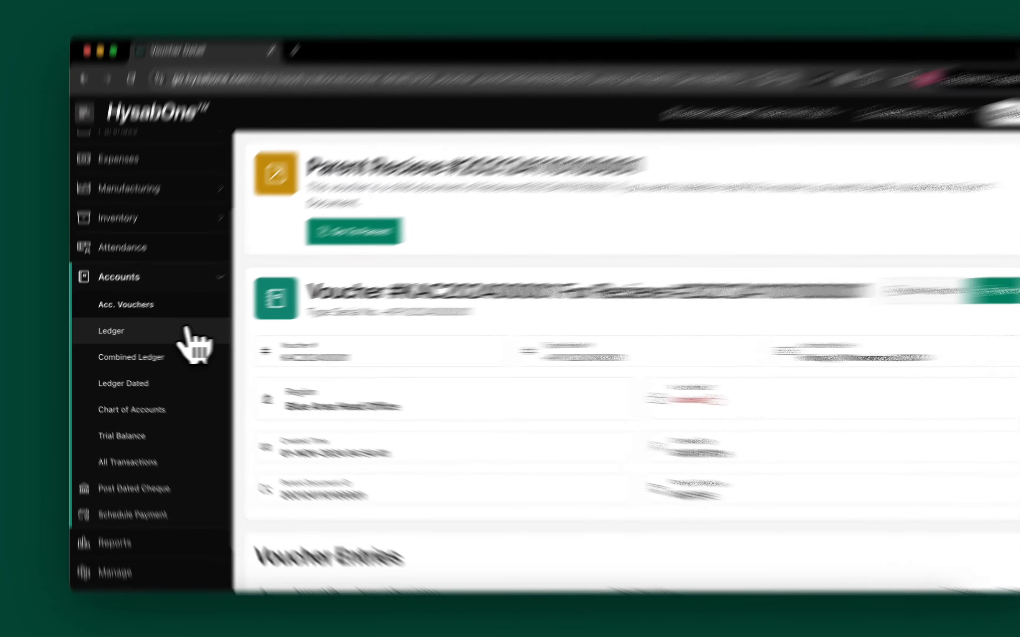
click(177, 334)
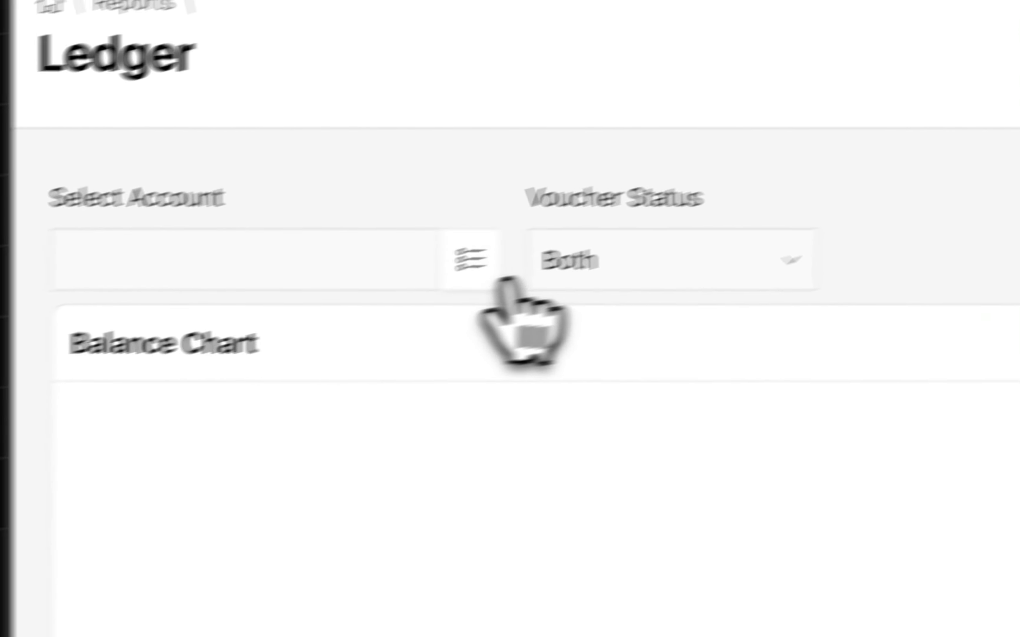
click(920, 116)
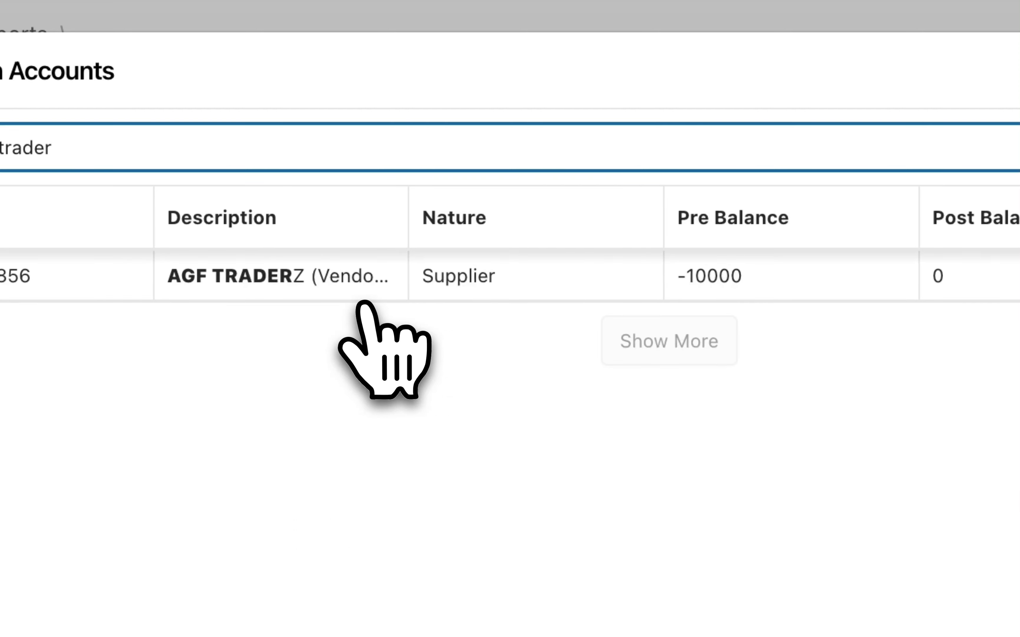
click(390, 261)
Examine the AGF TRADERZ ledger entry's bill number, item line, quantity, rate, credit amount and balance.
scroll(728, 217, down, 5)
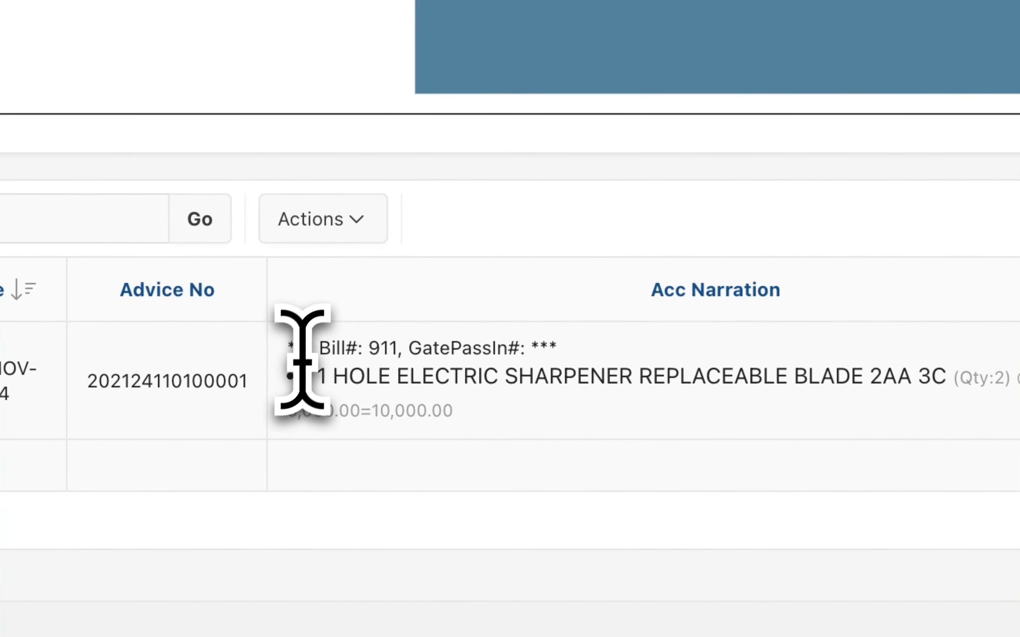
double_click(383, 346)
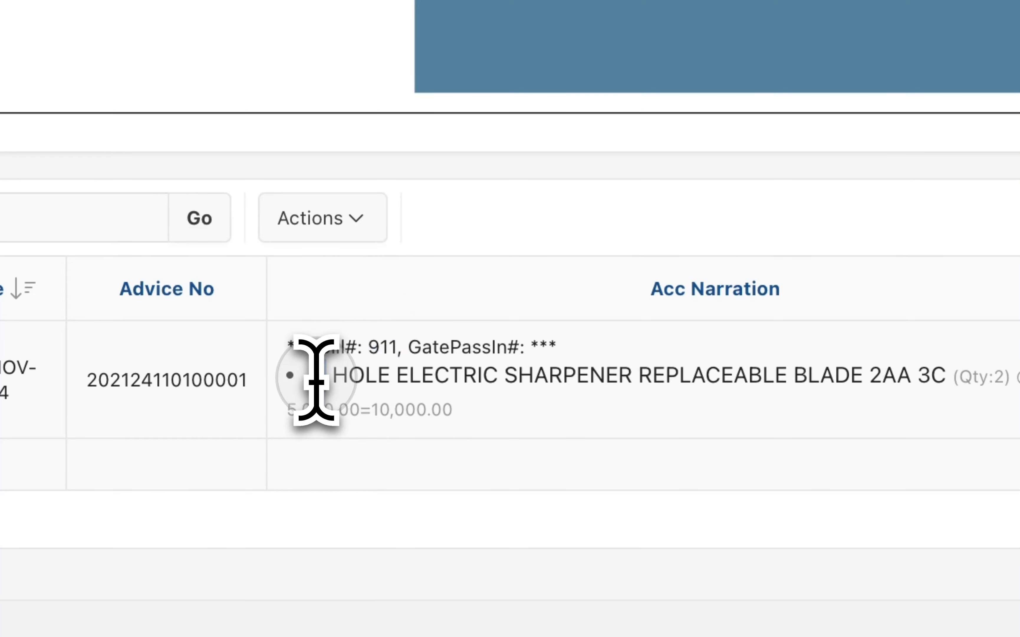
drag(316, 383, 1009, 379)
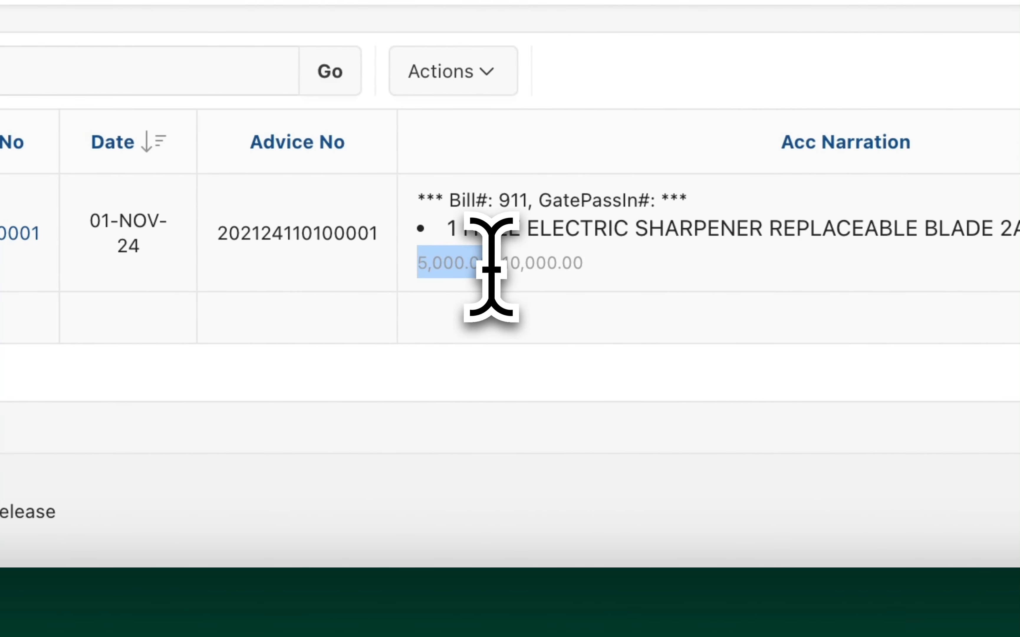
click(642, 267)
drag(686, 299, 901, 316)
click(758, 309)
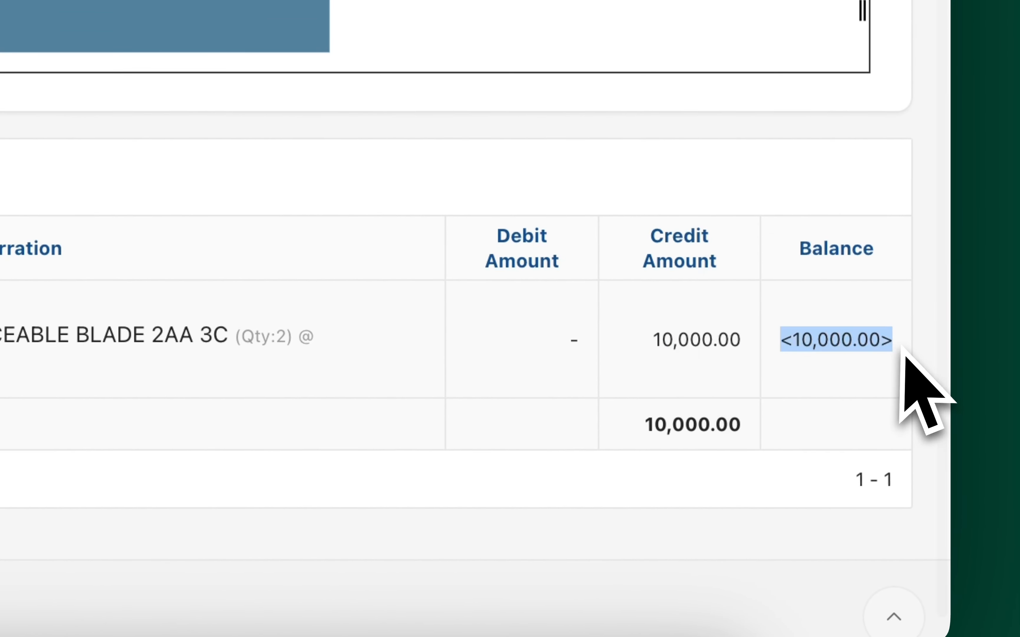
Open the inventory Receivings list and review its heading and the newest receiving entry.
scroll(899, 345, up, 10)
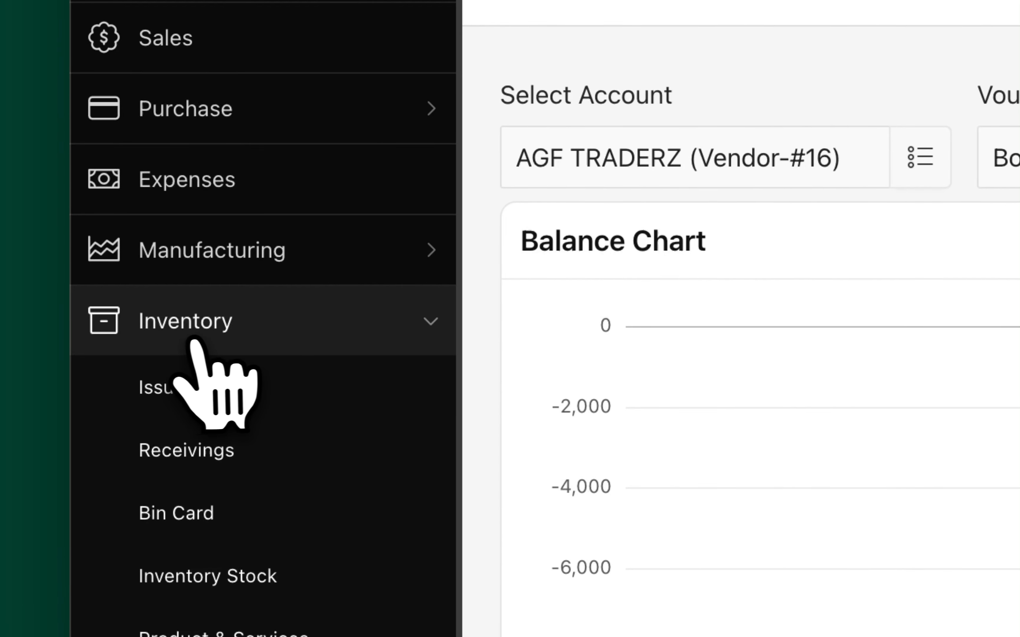
click(185, 450)
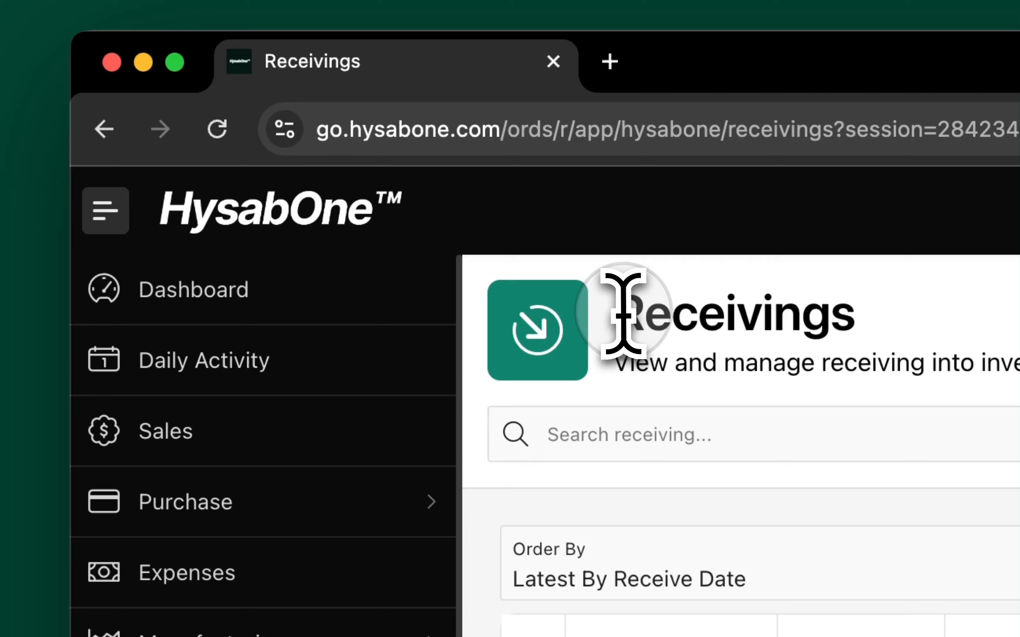
drag(619, 288, 1019, 352)
click(811, 423)
drag(293, 343, 788, 404)
click(675, 415)
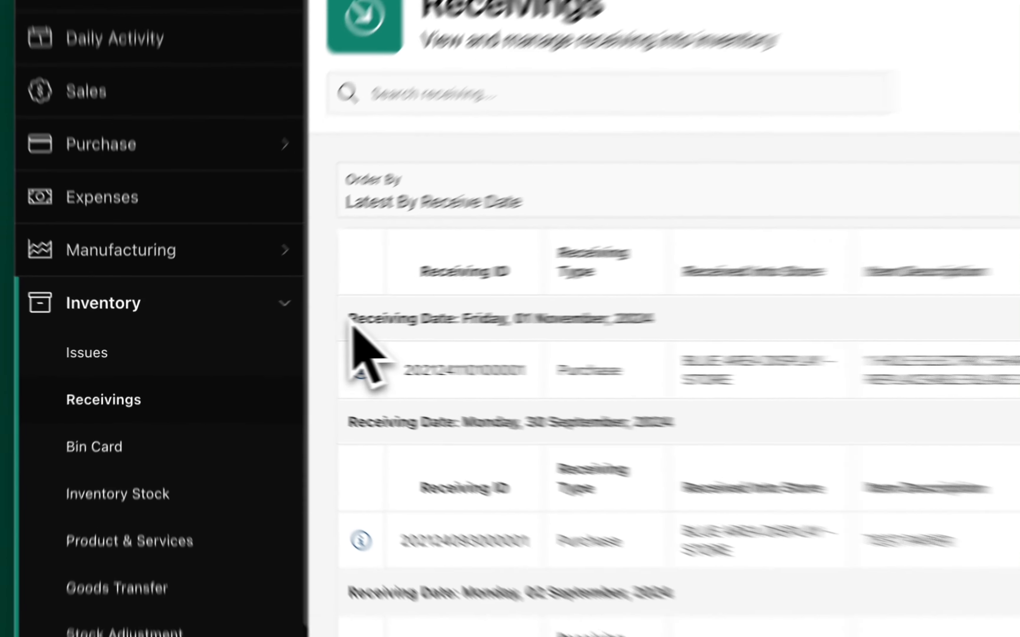
Examine the 01 November 2024 receiving's date and item description, and look through the earlier receivings.
drag(237, 334, 405, 337)
click(449, 342)
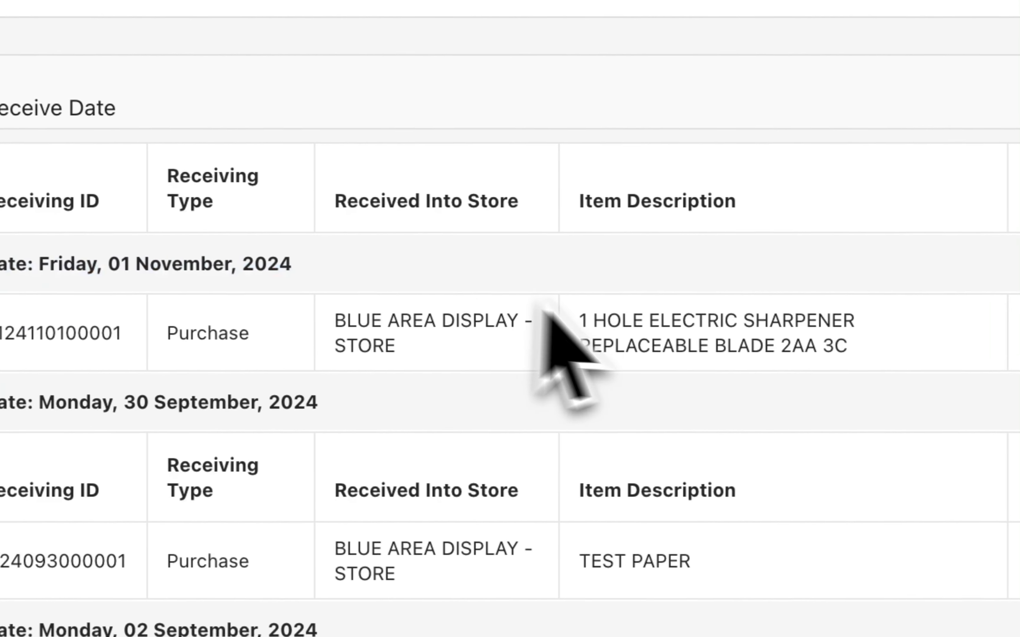
drag(578, 321, 859, 347)
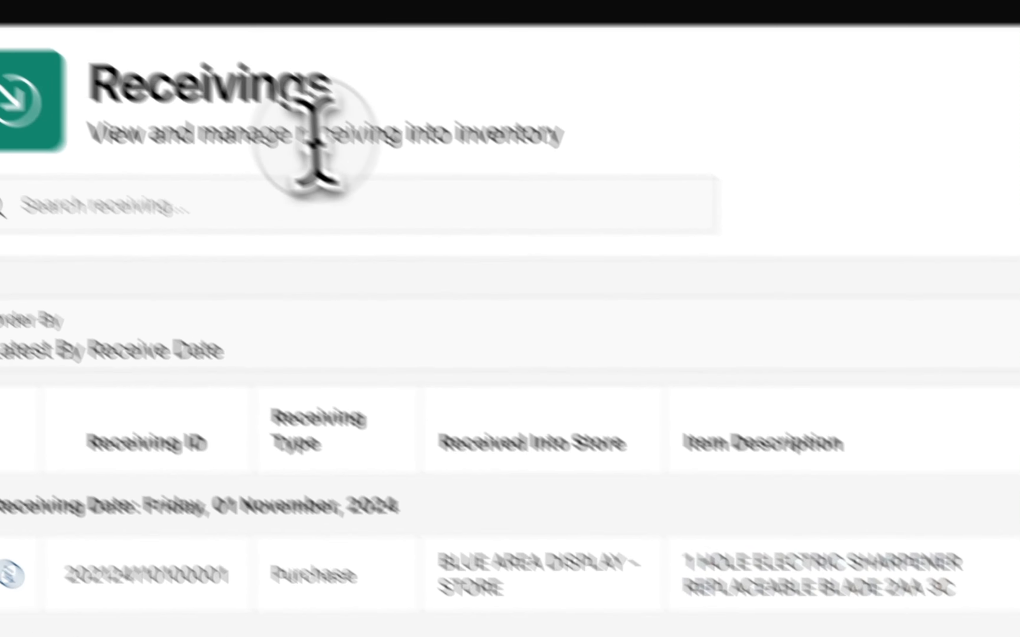
scroll(724, 566, down, 4)
scroll(726, 565, down, 2)
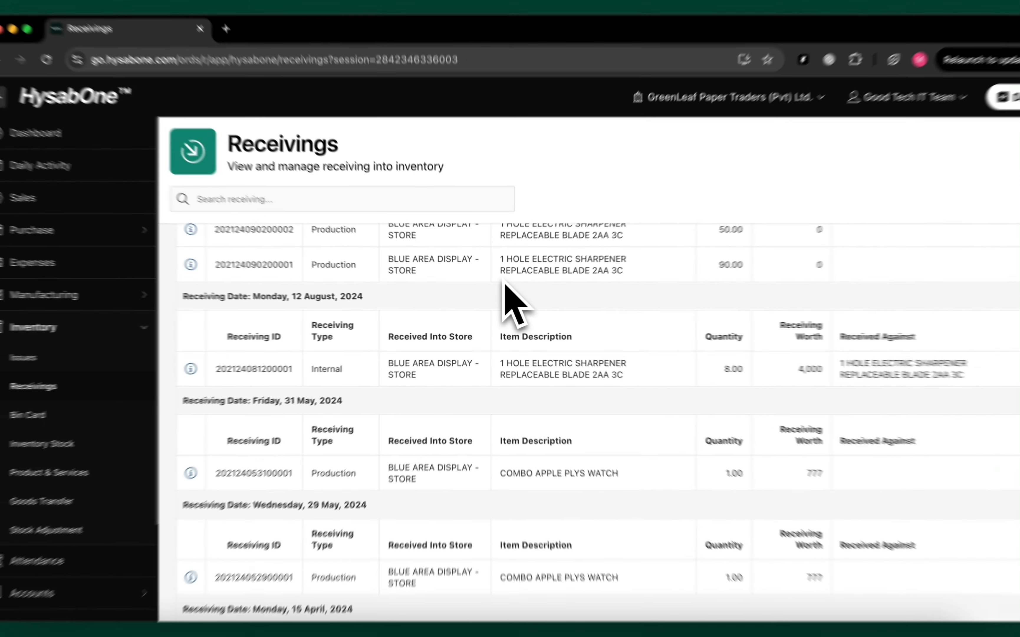
scroll(505, 299, up, 5)
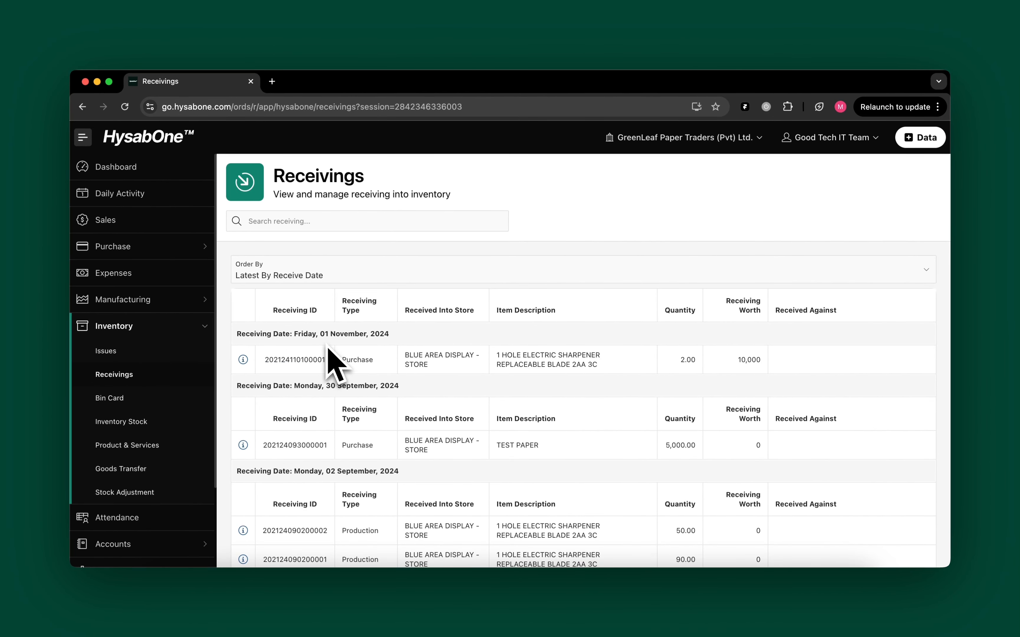
Find the purchase receivings dated 13 April 2024 and open the details of the XYZ F entry.
scroll(565, 396, down, 4)
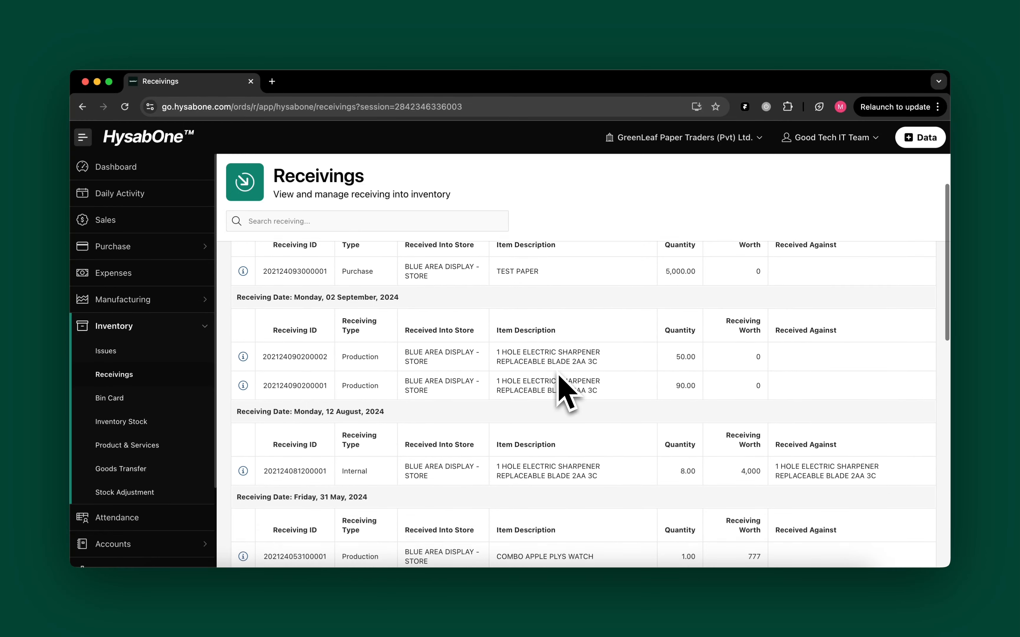
scroll(510, 402, down, 7)
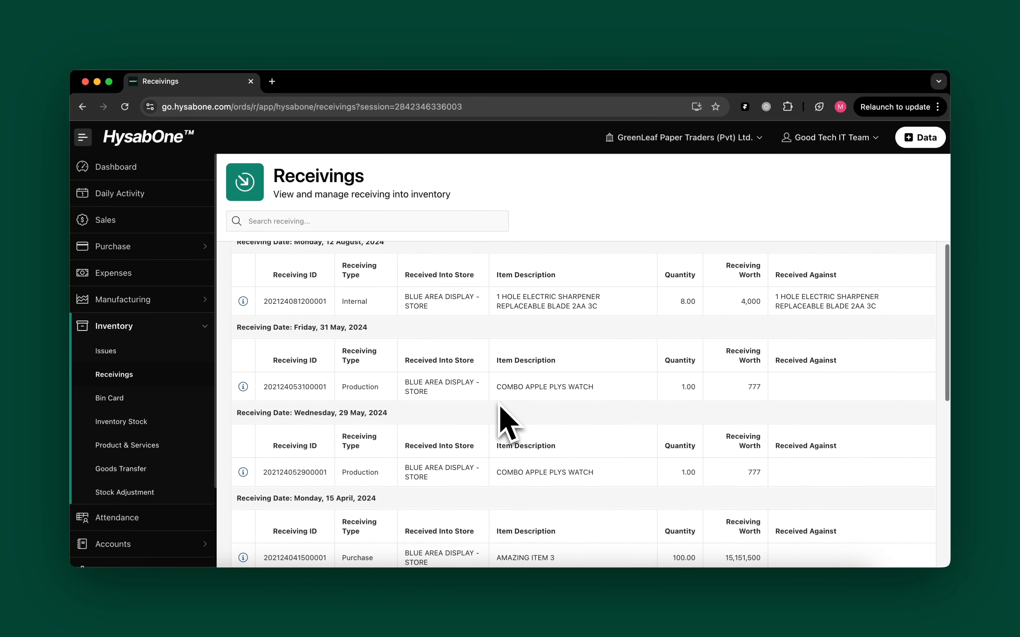
scroll(454, 437, down, 3)
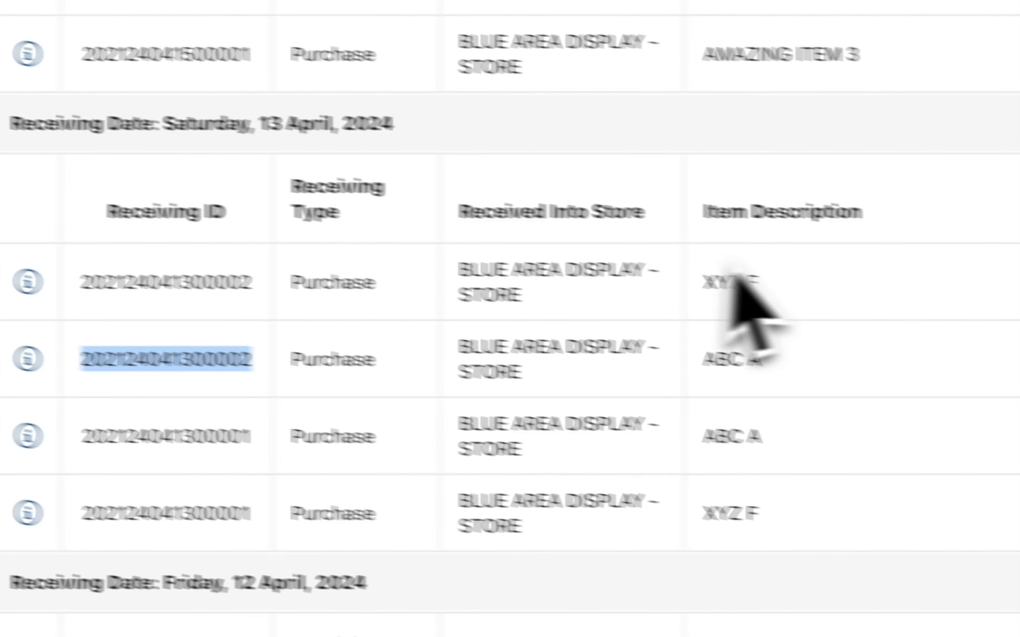
triple_click(630, 266)
triple_click(642, 344)
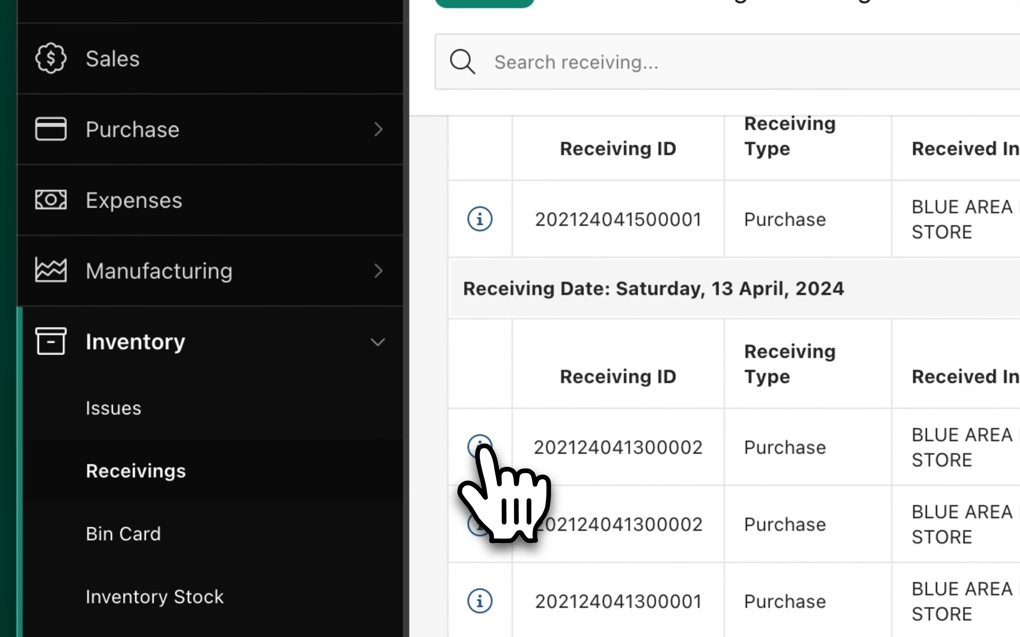
click(482, 448)
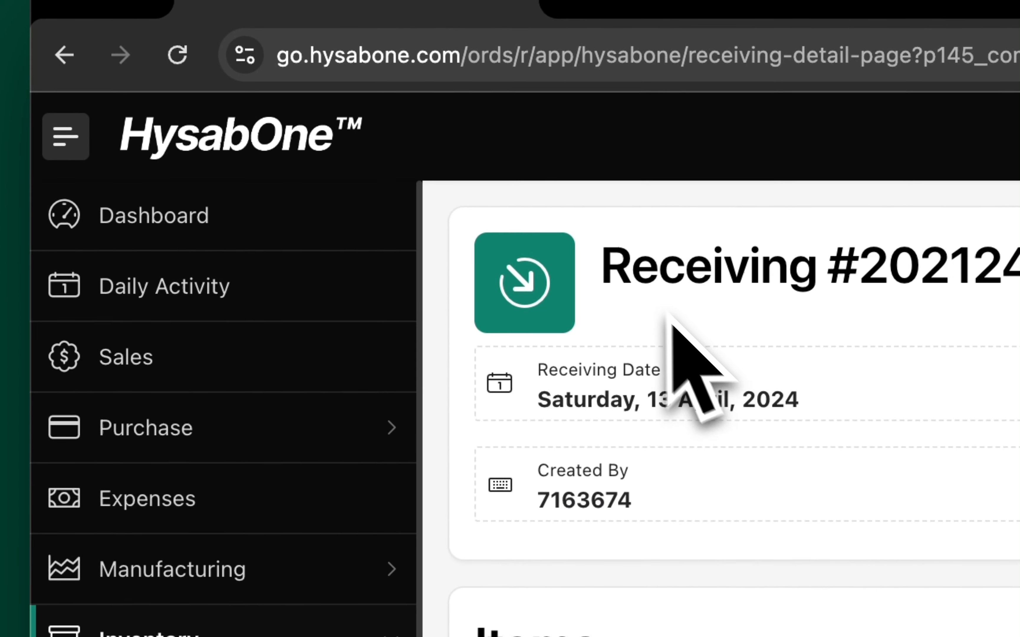
Examine the receiving's heading, receiving date, destination store, receiving type and created time.
drag(607, 274, 981, 329)
click(767, 383)
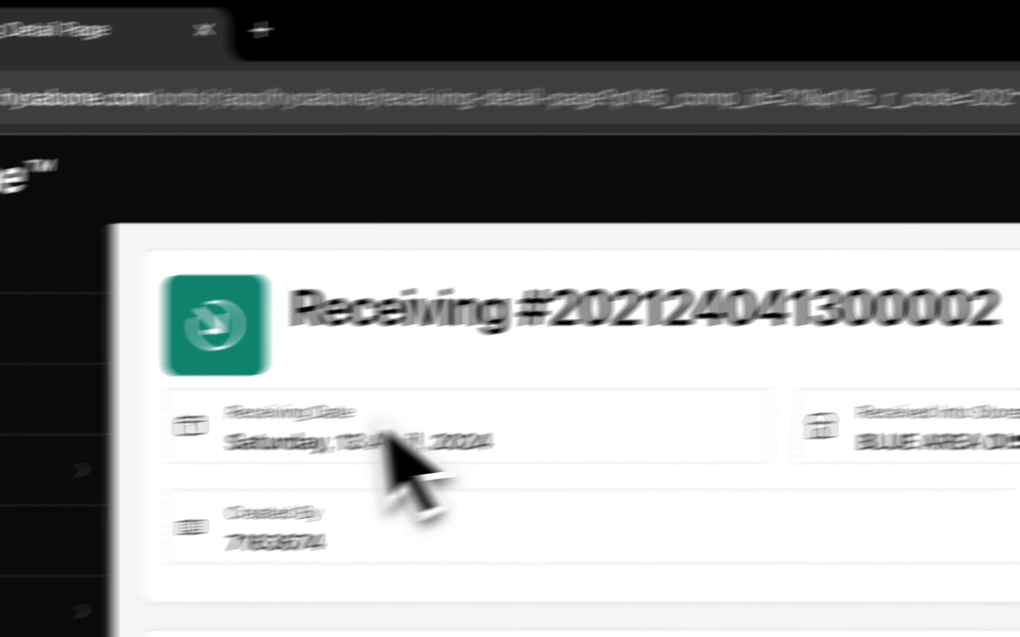
drag(537, 399, 831, 425)
triple_click(657, 392)
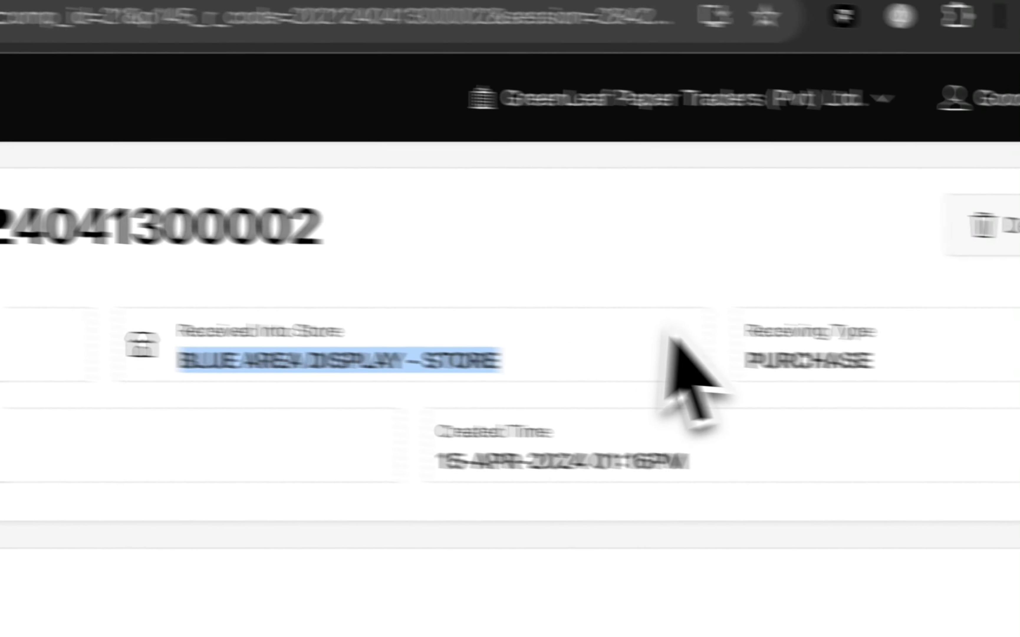
double_click(634, 342)
double_click(380, 441)
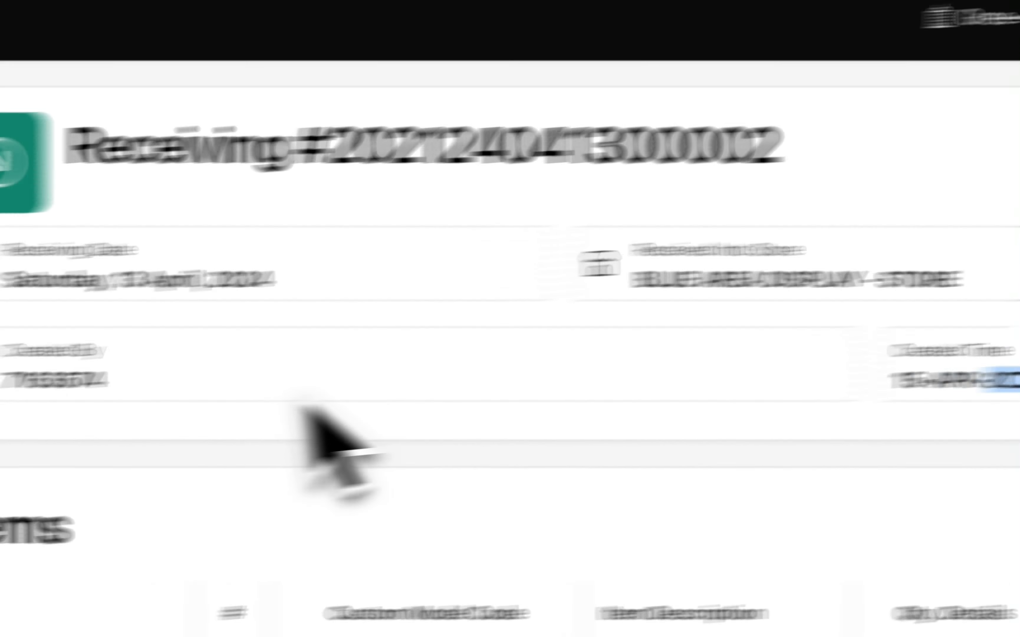
click(370, 361)
double_click(370, 361)
click(911, 348)
Review the receiving's item lines and the automatically generated accounts voucher with its narrations, debits and credits.
scroll(917, 344, down, 5)
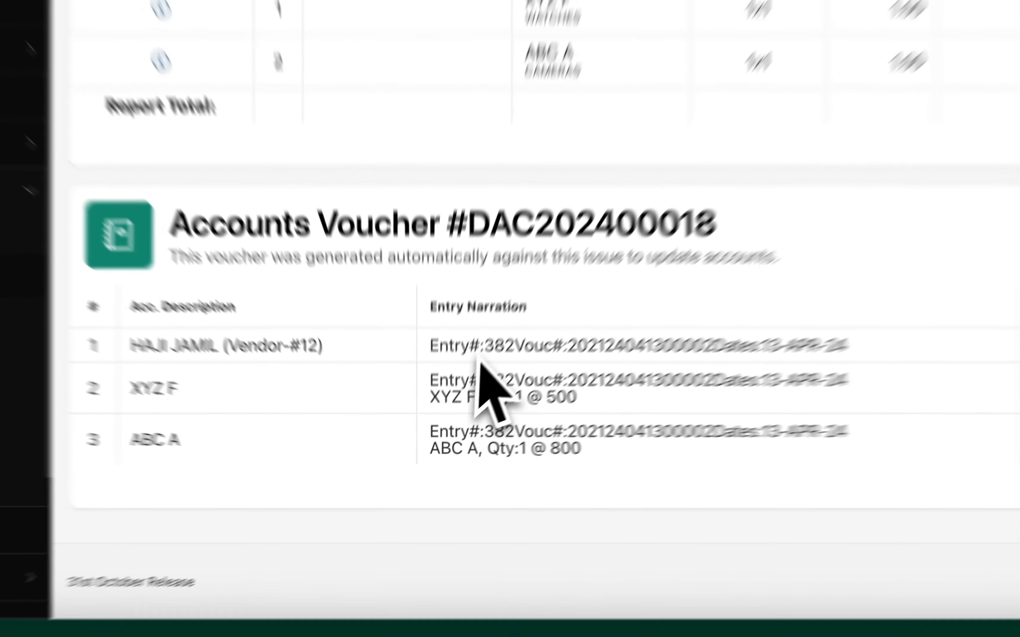
scroll(464, 422, up, 5)
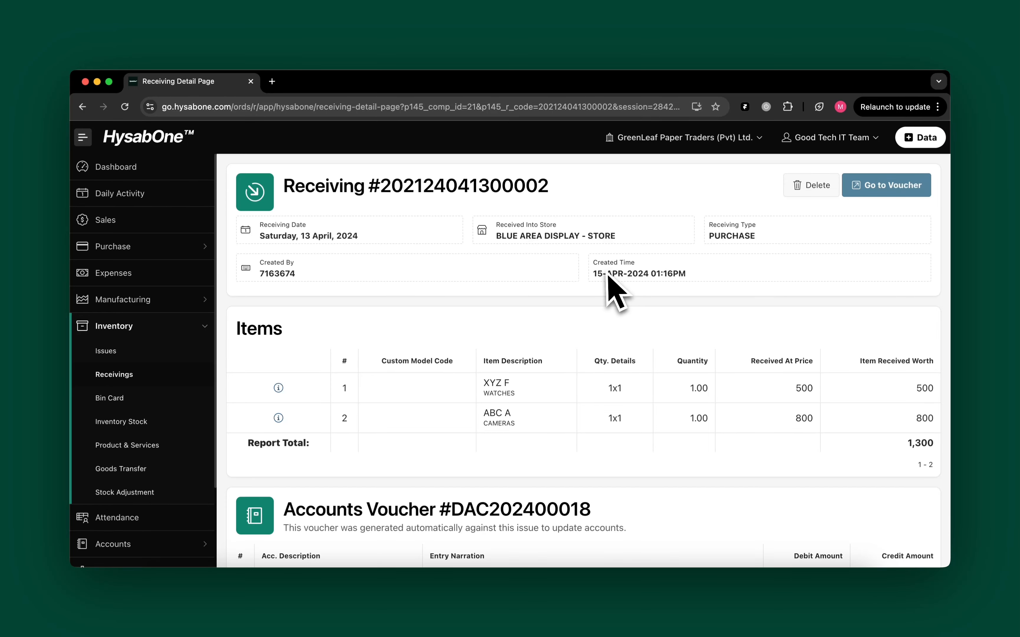
scroll(610, 309, down, 5)
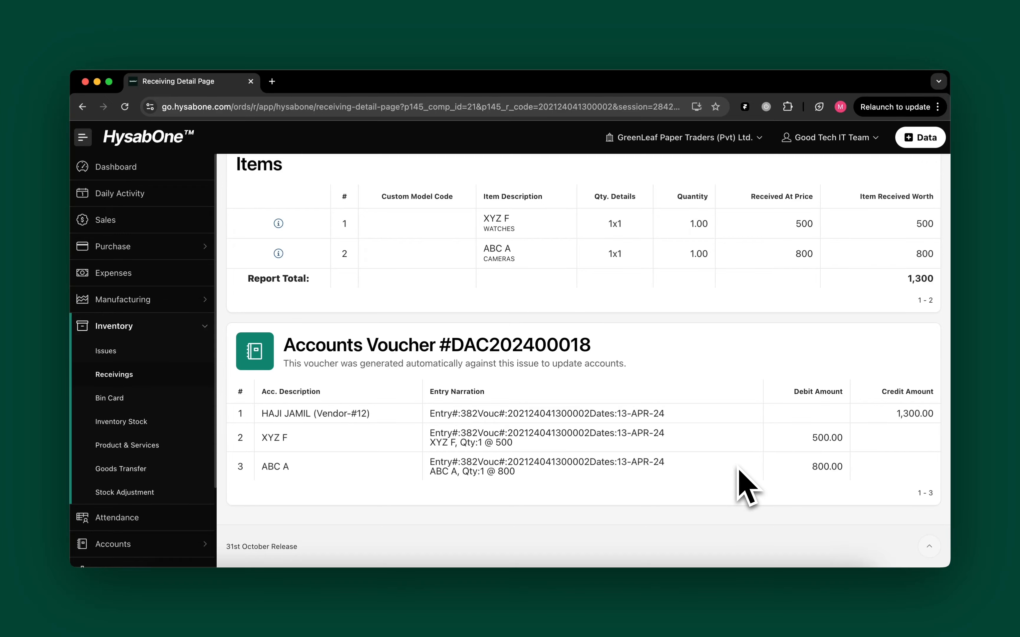
scroll(743, 487, up, 5)
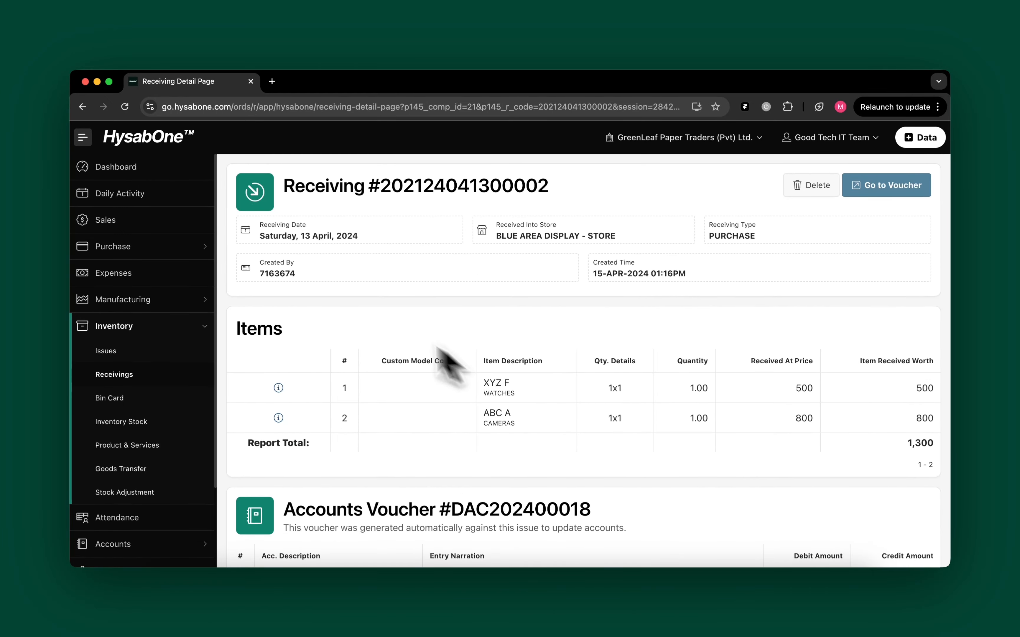
Open the 01 November 2024 AGF TRADERZ entry from Receive/Purchase Items and delete that purchase.
click(207, 245)
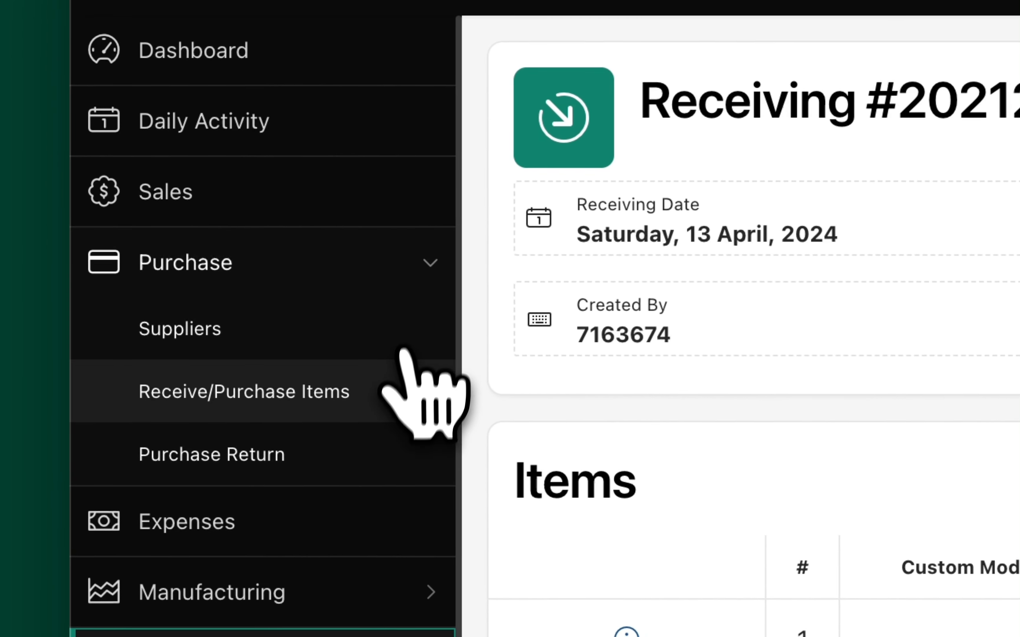
click(191, 294)
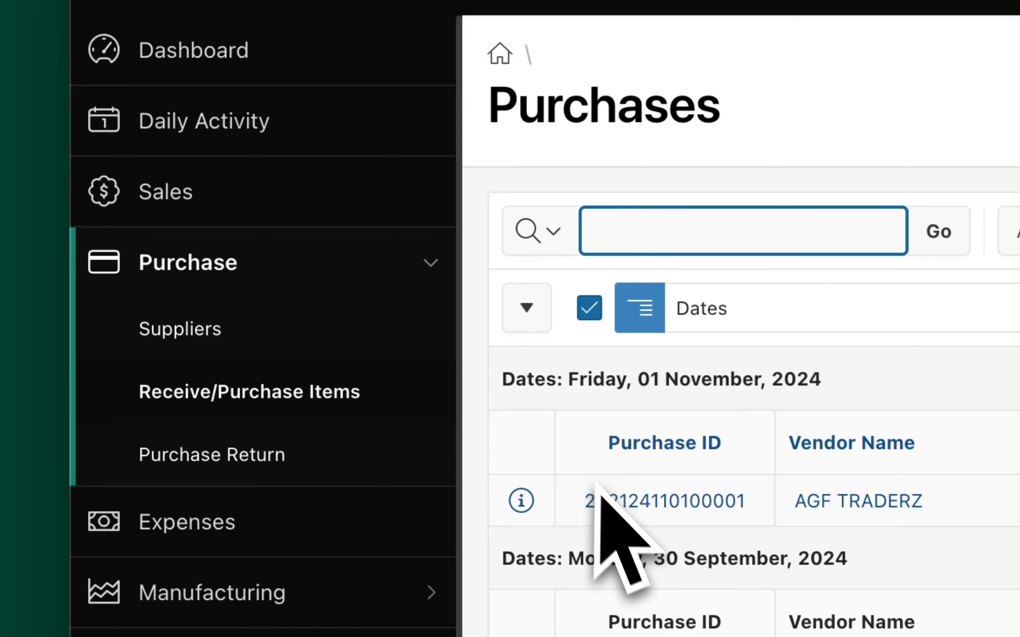
click(522, 502)
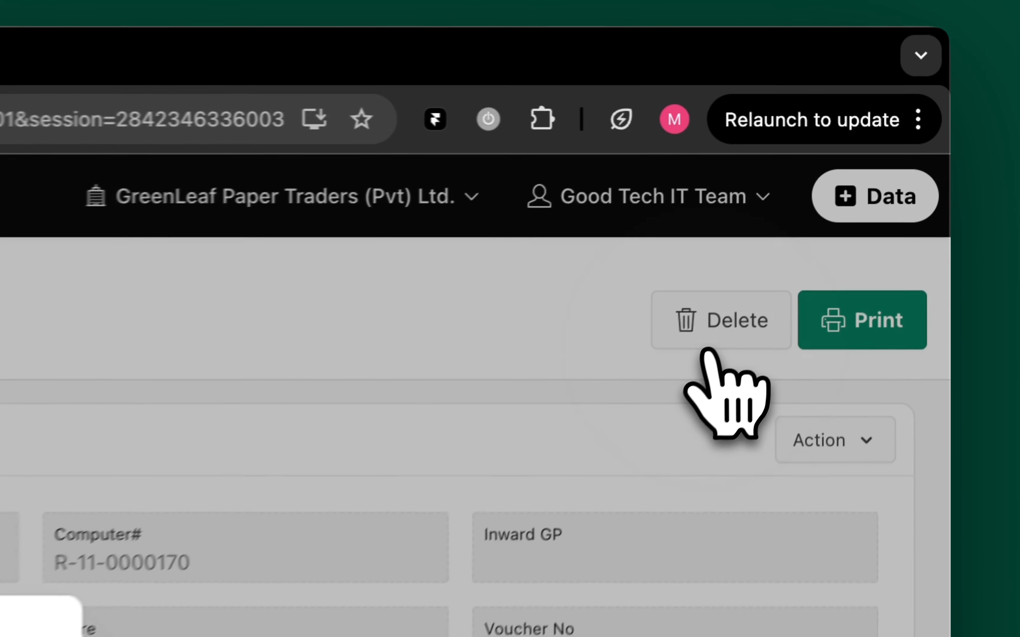
click(855, 190)
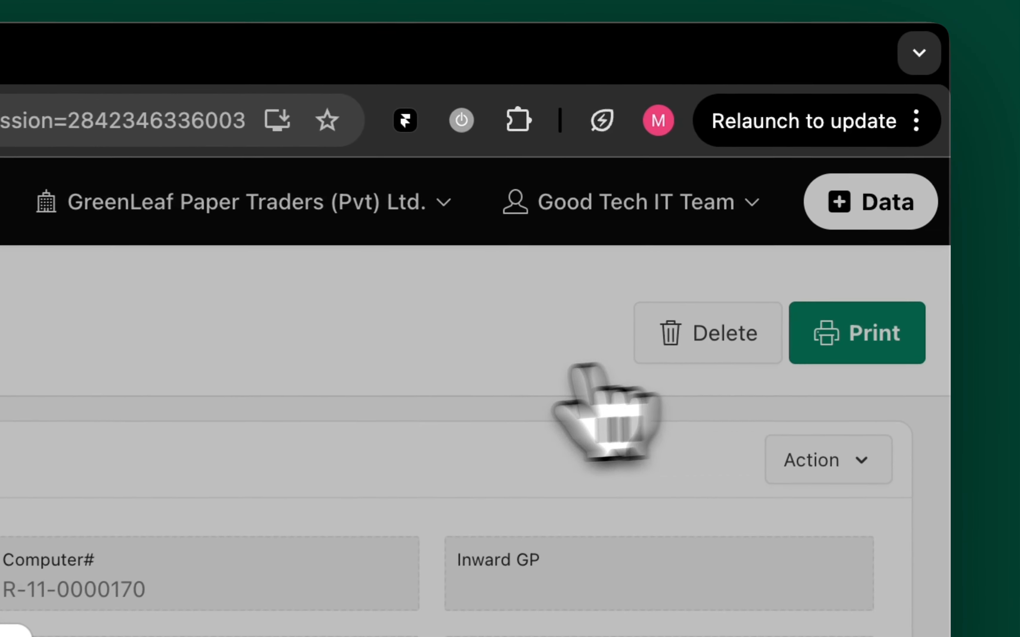
click(358, 547)
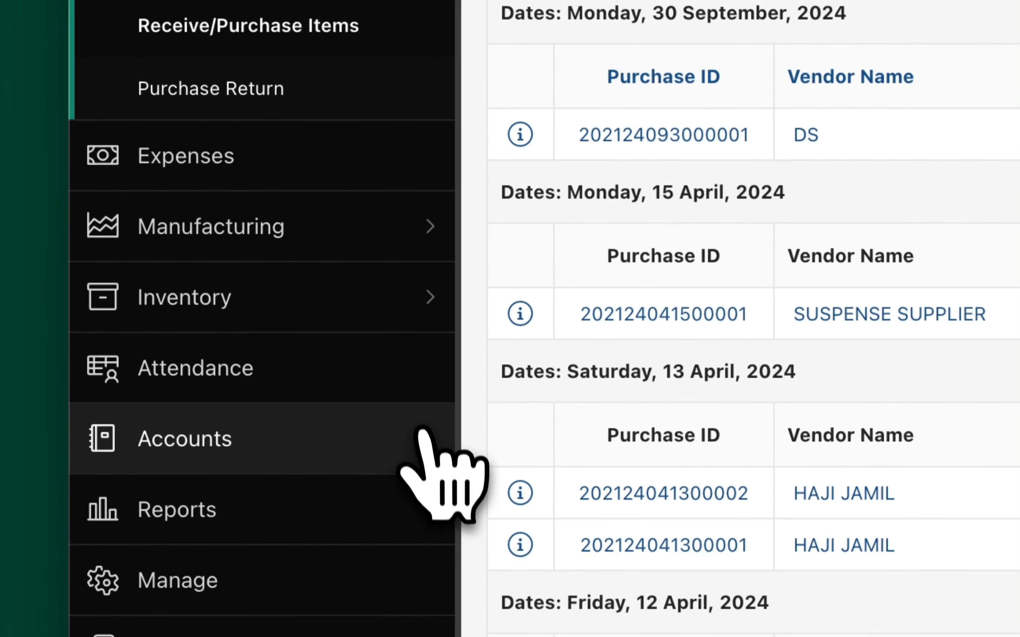
Check the accounts vouchers list and the inventory Receivings list for the deleted 01 November 2024 purchase.
click(421, 436)
click(261, 324)
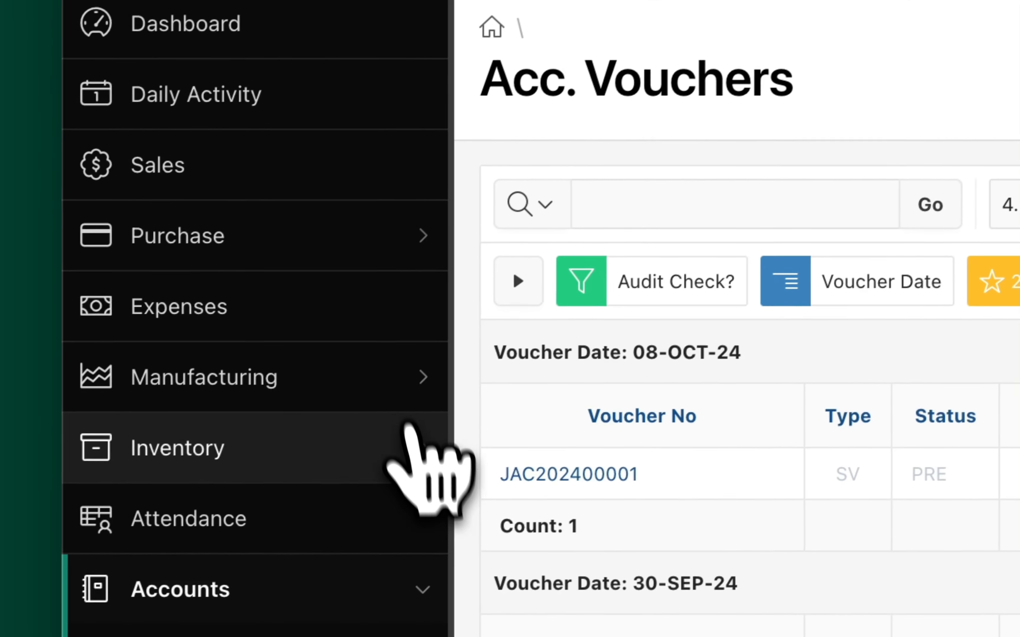
click(407, 438)
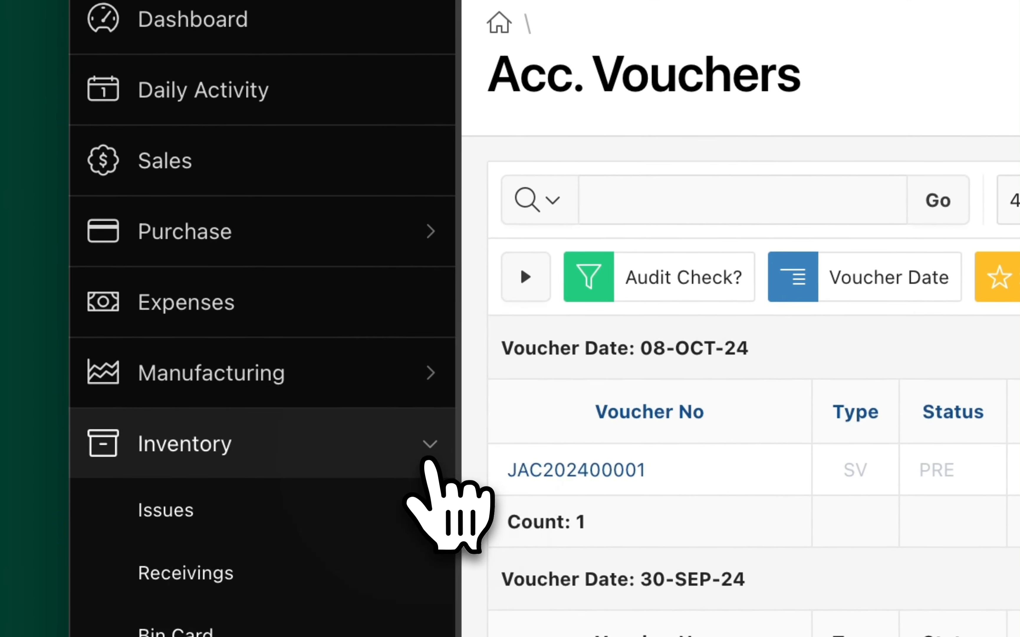
click(248, 573)
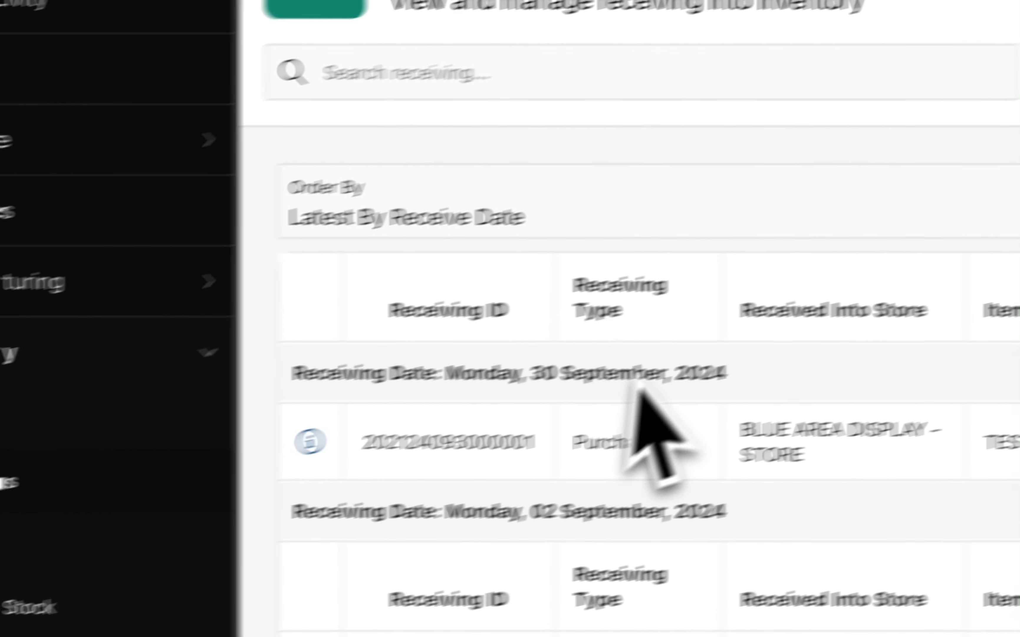
drag(733, 324, 954, 325)
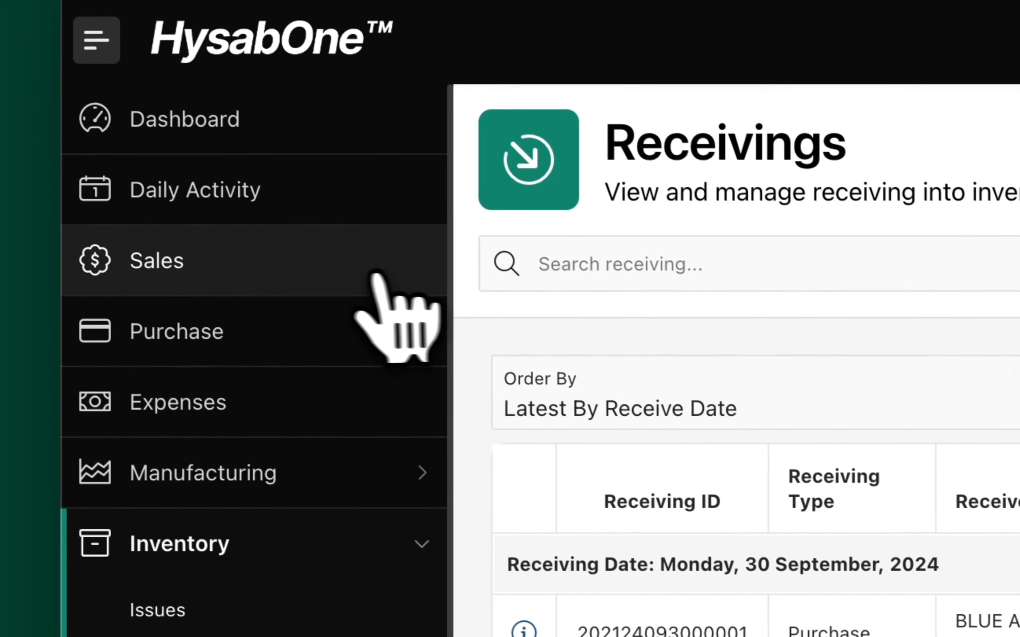
Open the Receive/Purchase Items list and start a new Purchase Order.
click(426, 337)
click(337, 464)
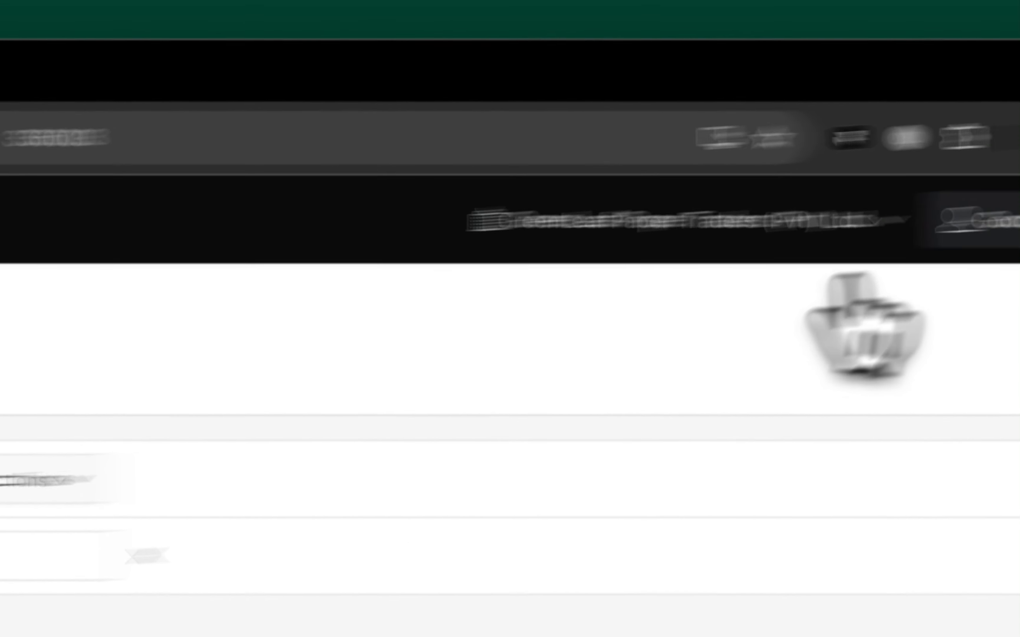
click(842, 237)
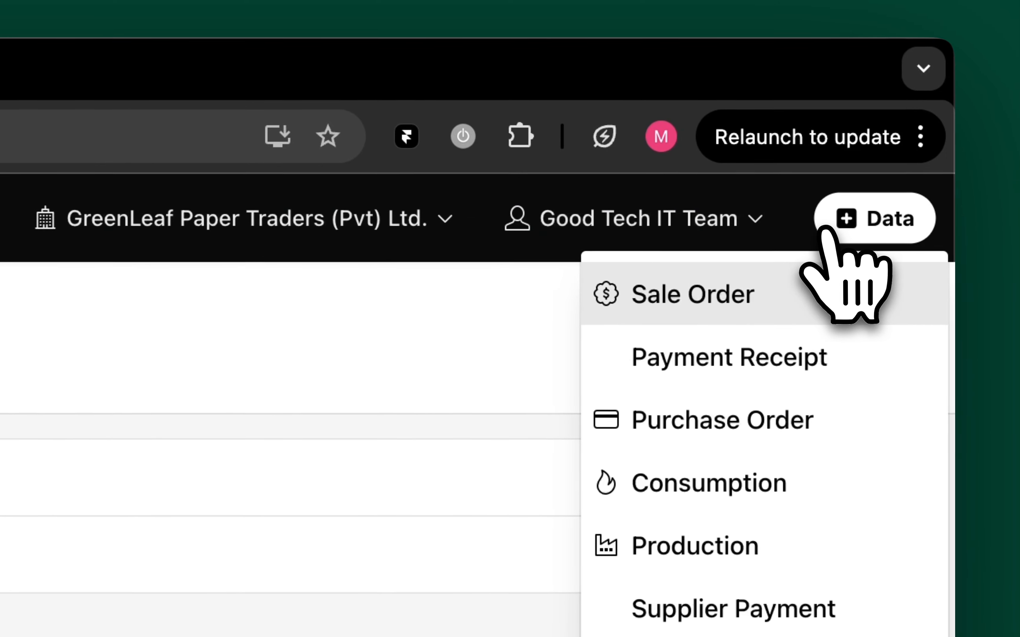
click(709, 424)
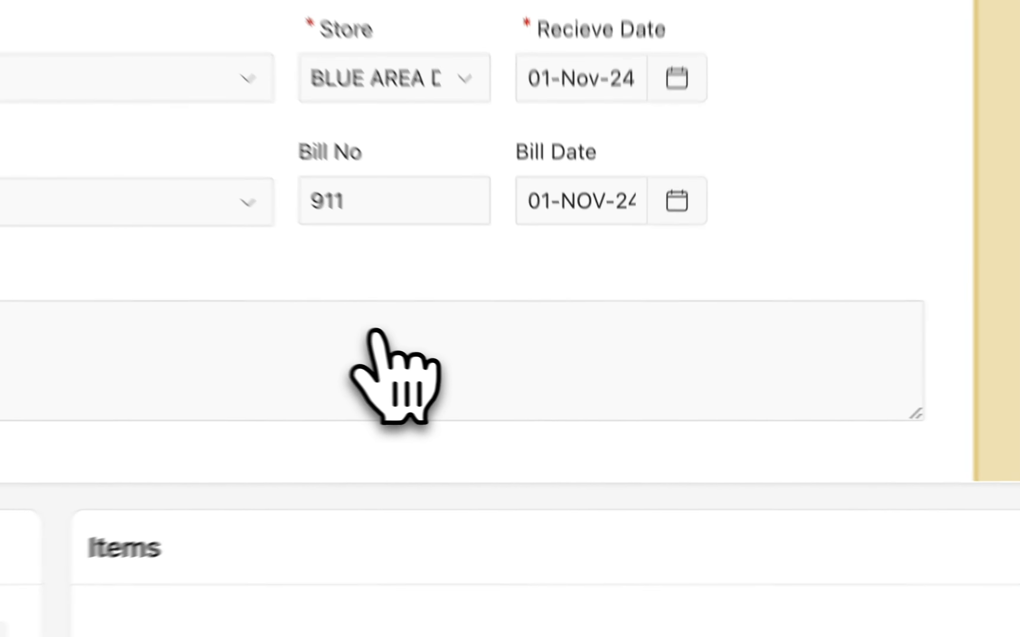
Review the purchase item form and select AGF TRADERZ as the vendor.
scroll(507, 379, down, 5)
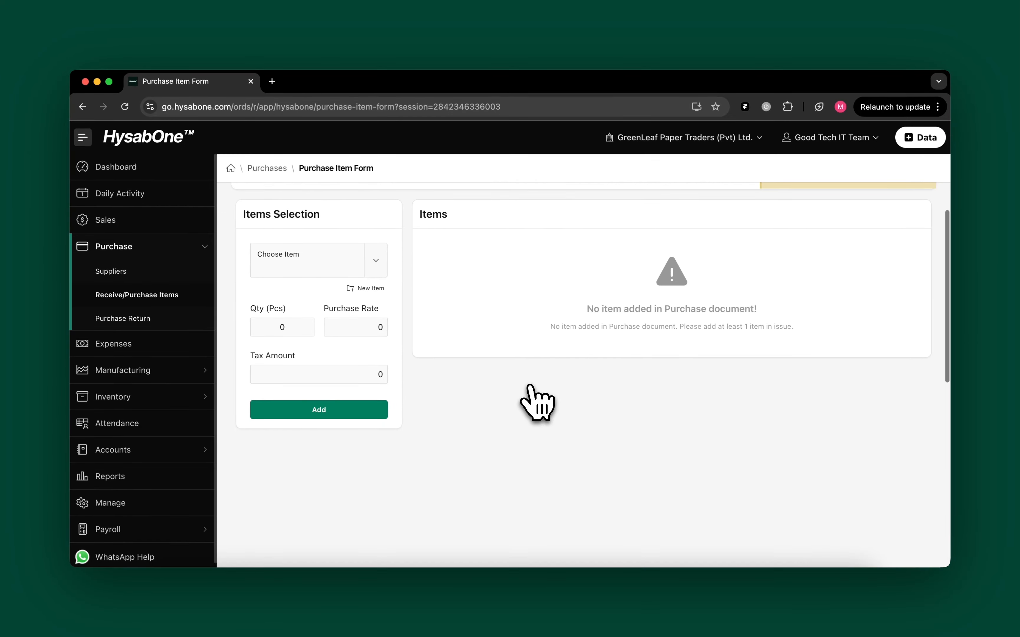
scroll(530, 386, up, 4)
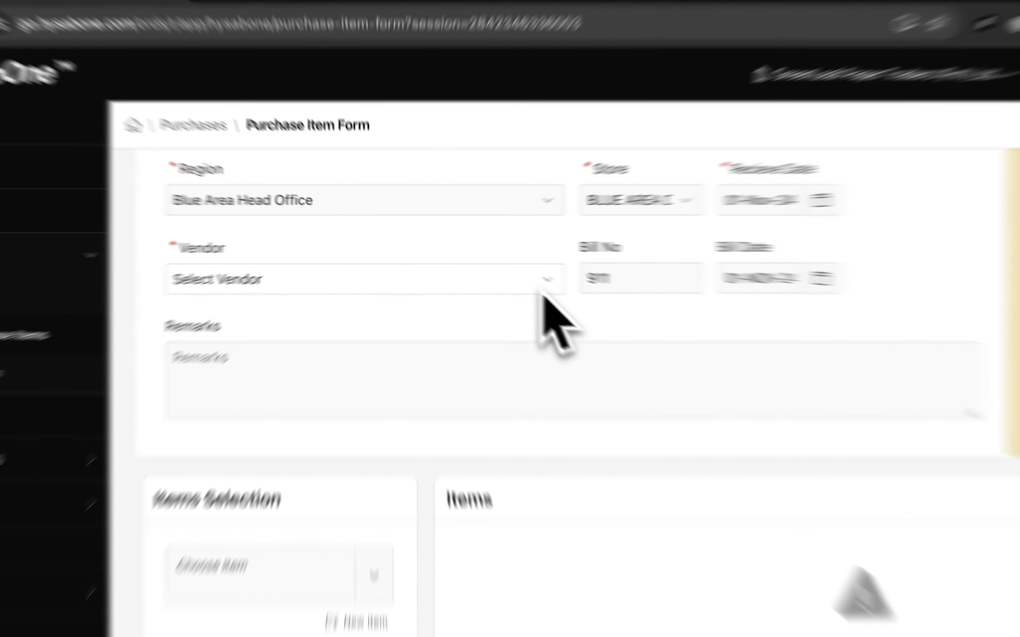
click(476, 264)
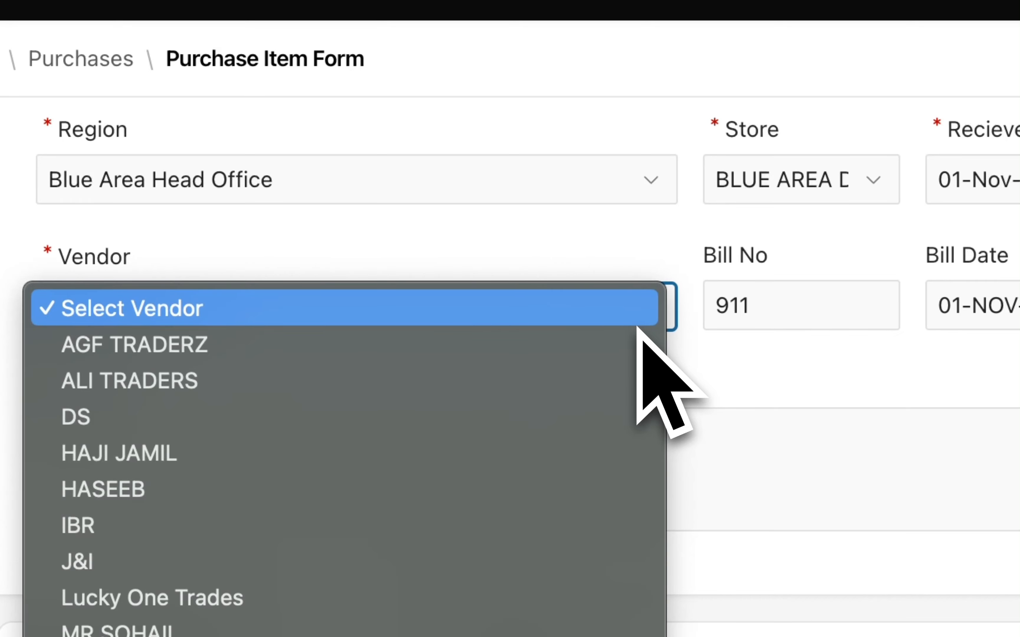
click(483, 345)
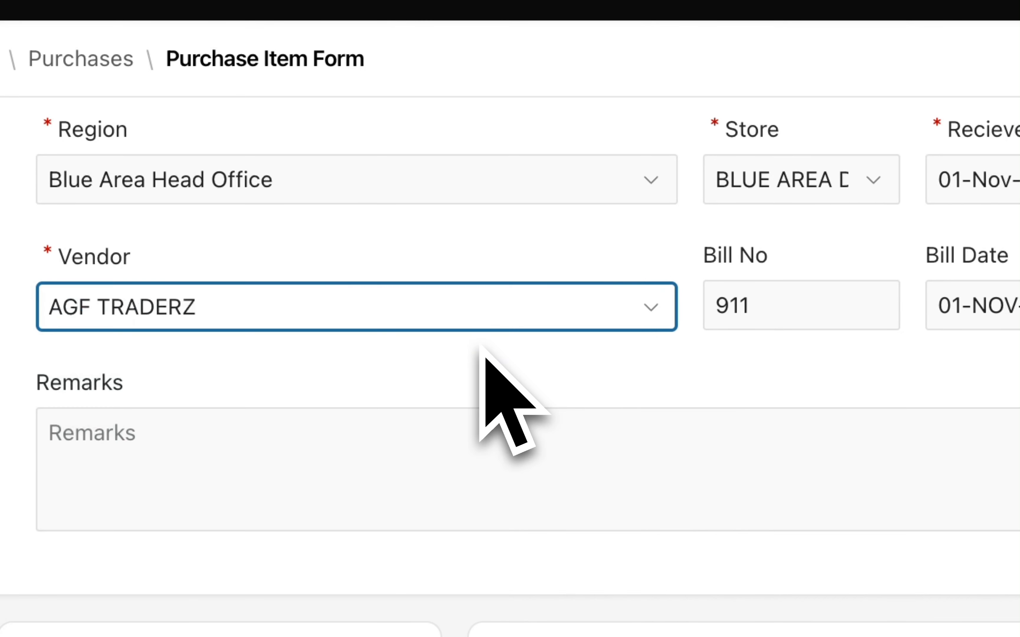
Search the purchase items for "paper reel" and "paper", and choose CARBON PAPER(BLUE)(BOX).
scroll(474, 377, down, 5)
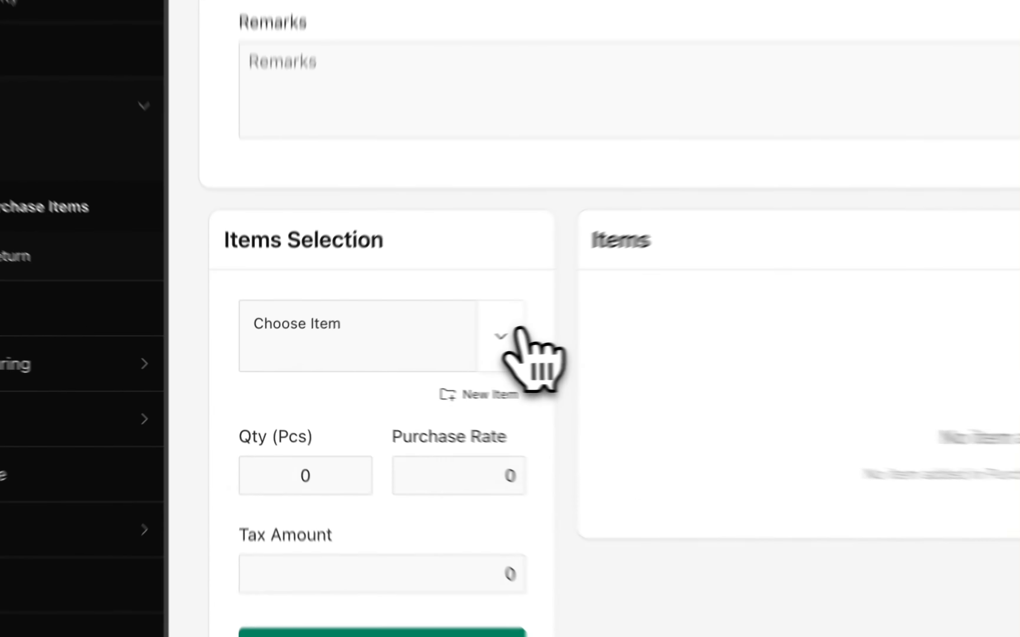
click(381, 357)
text(pape)
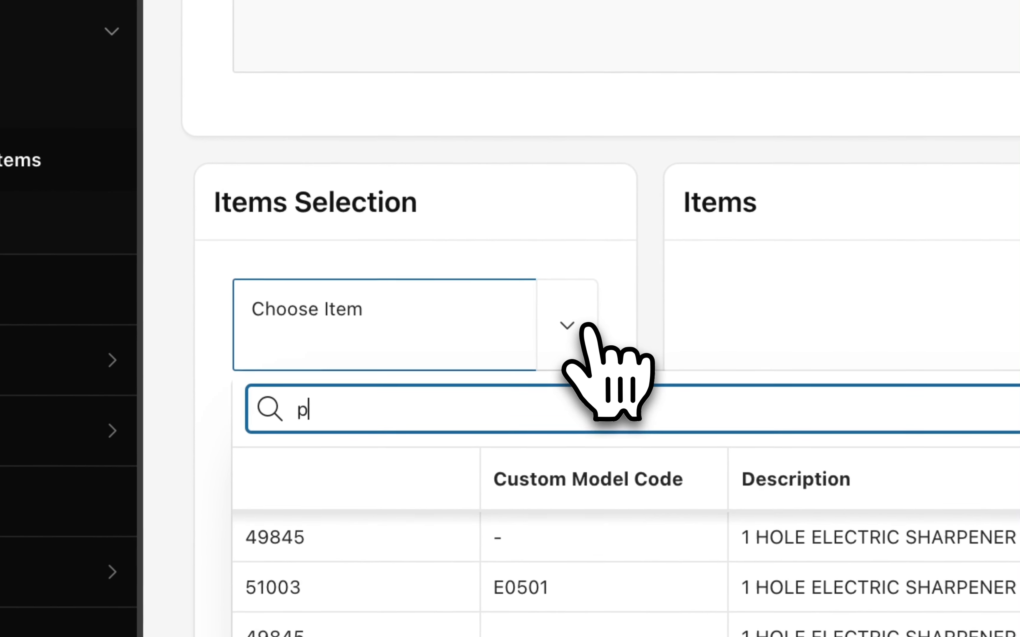
text(r reel)
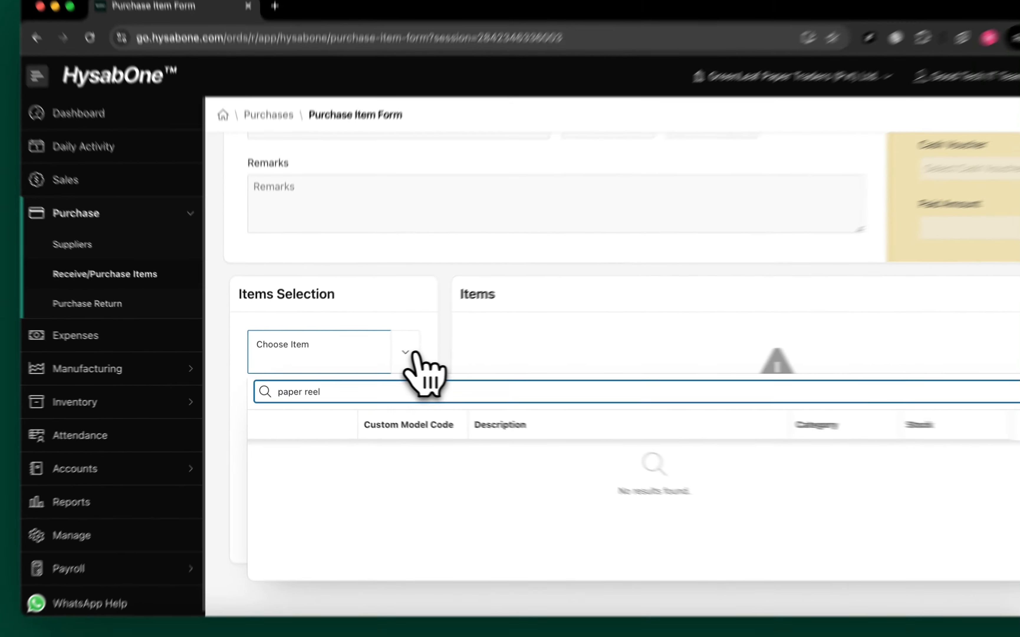
key(super+a)
text(paper)
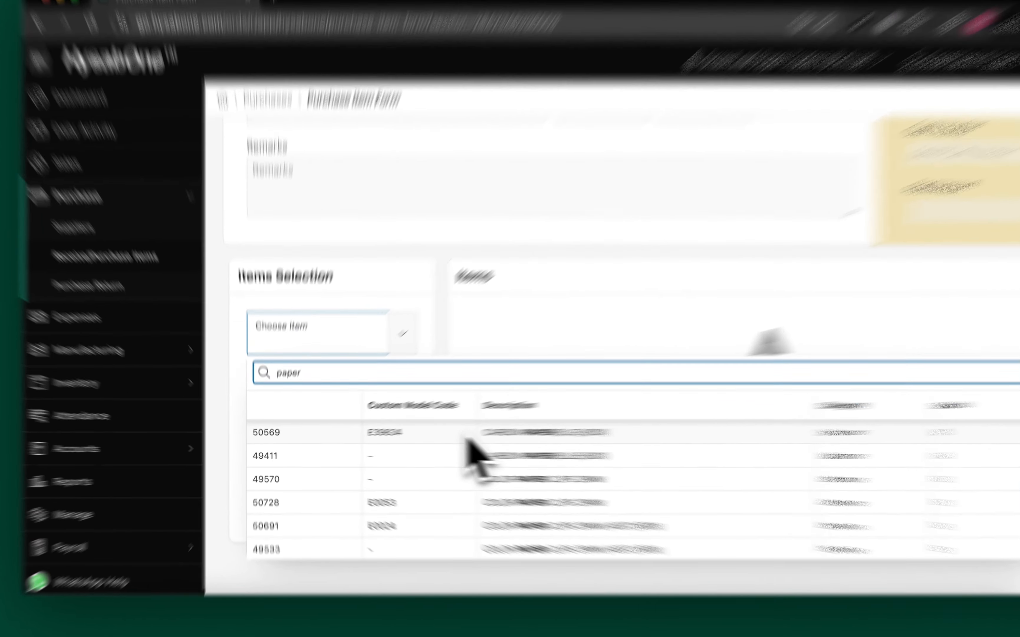
click(425, 438)
Search the items for "atl" and choose ATL as the purchase item.
click(544, 189)
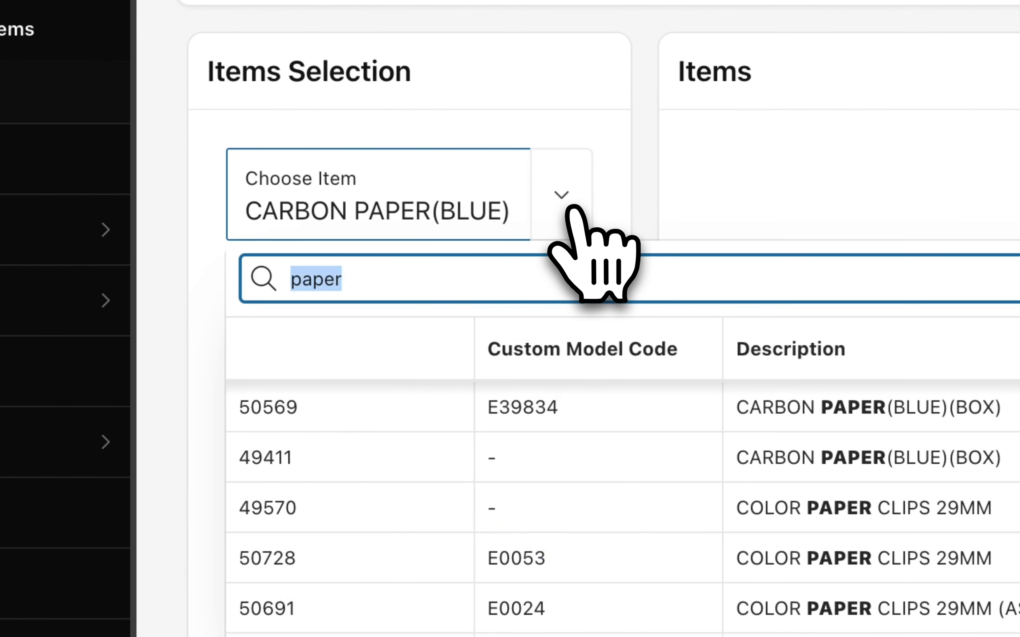
click(685, 430)
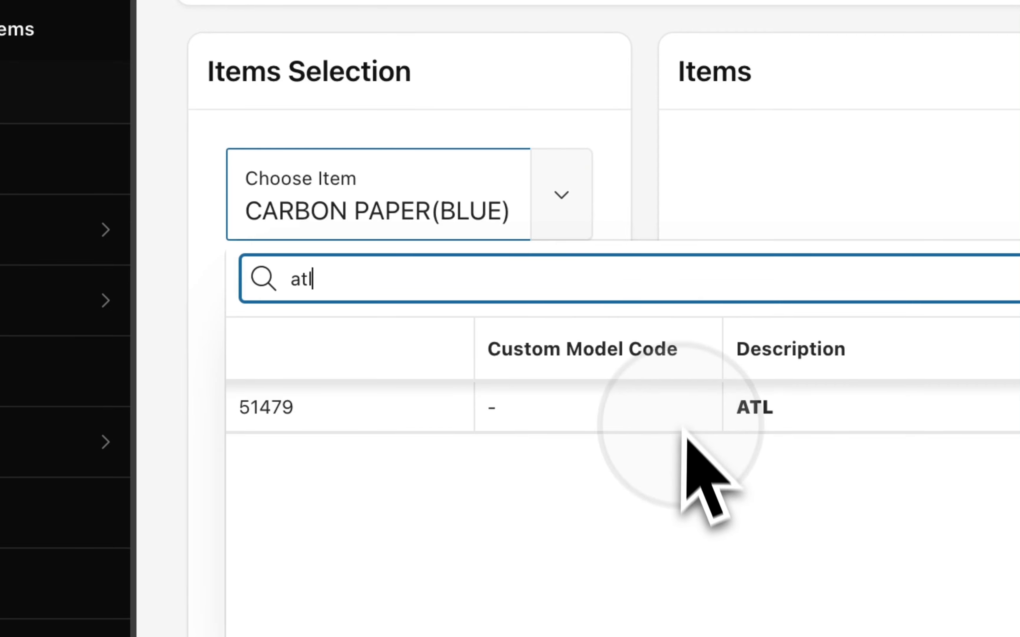
scroll(705, 467, down, 5)
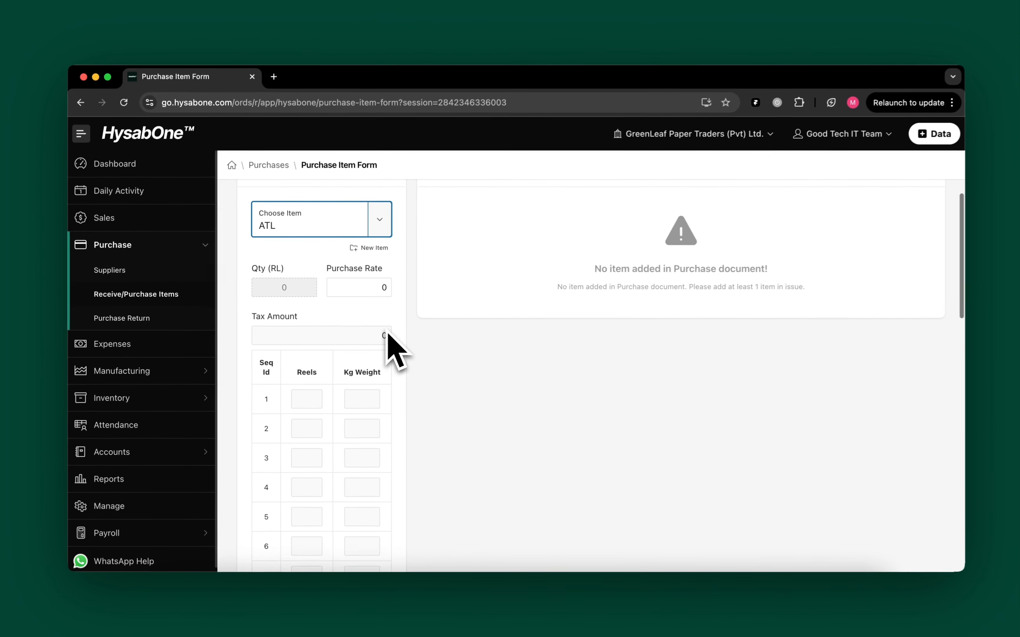
Set the purchase rate of the ATL item to 300.
scroll(440, 478, up, 3)
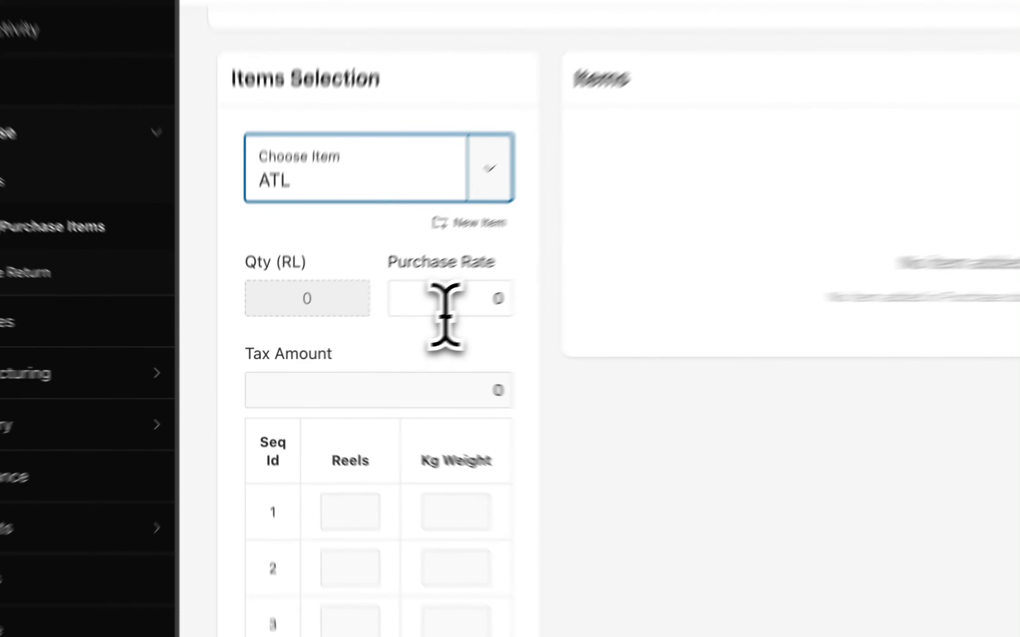
double_click(354, 338)
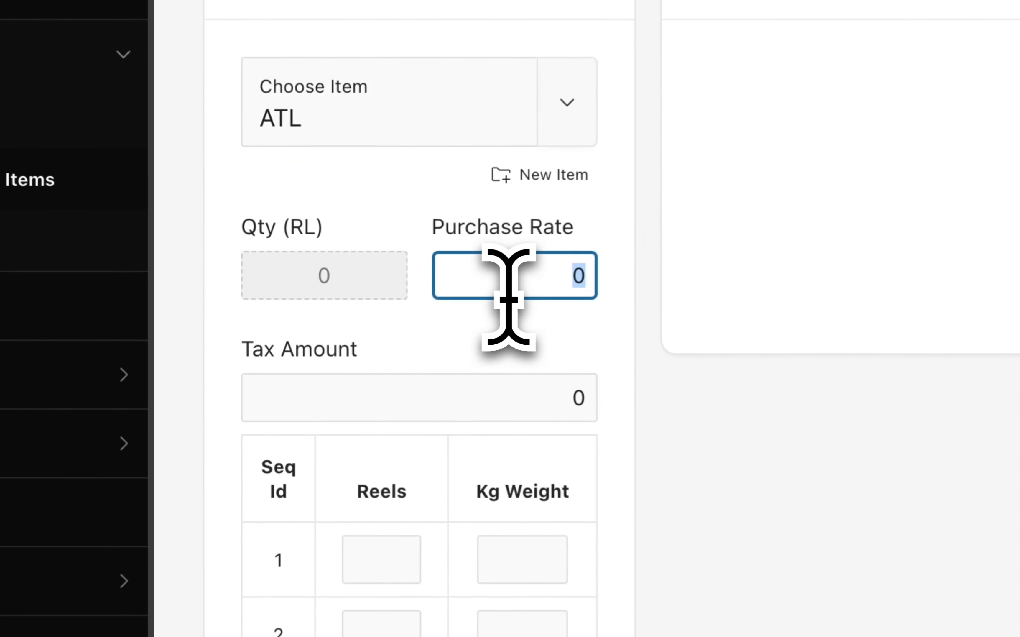
click(409, 355)
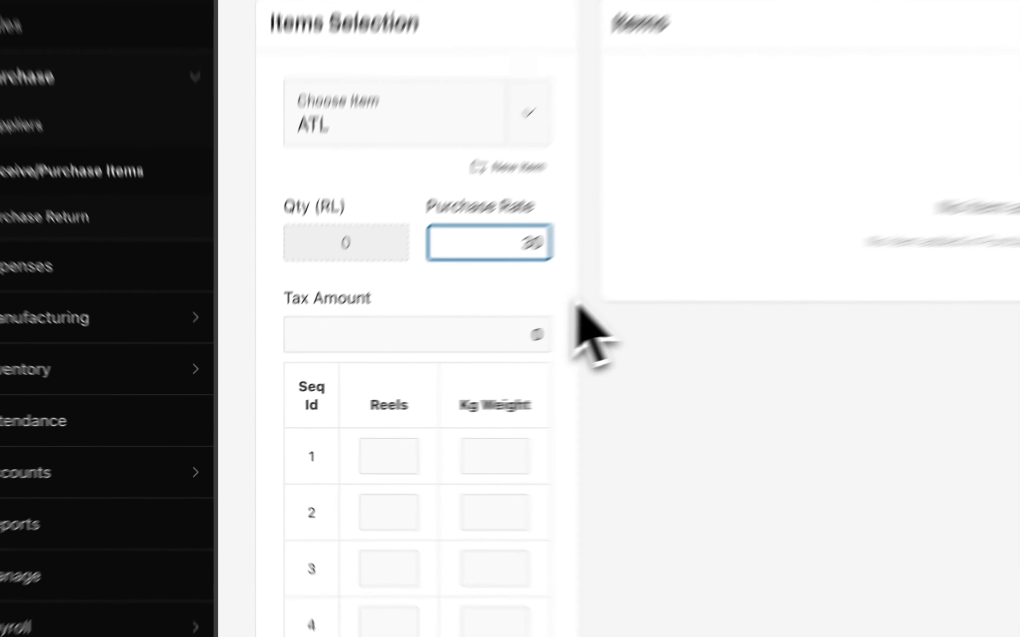
click(414, 367)
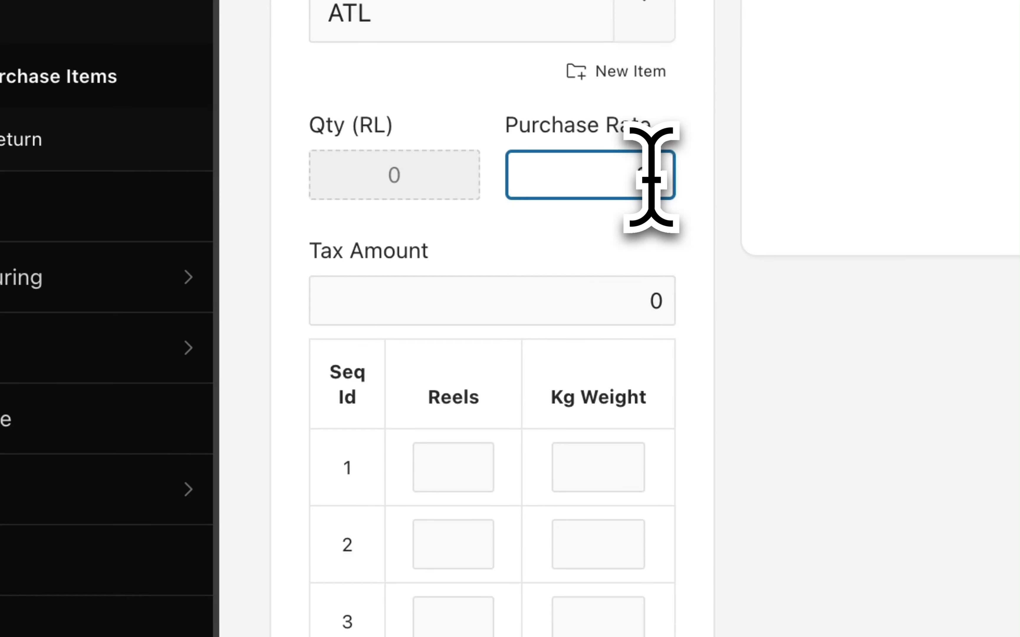
click(706, 228)
Enter 2 reels with a weight of 150 kg each in the first row of the reel table.
scroll(706, 228, down, 3)
click(430, 308)
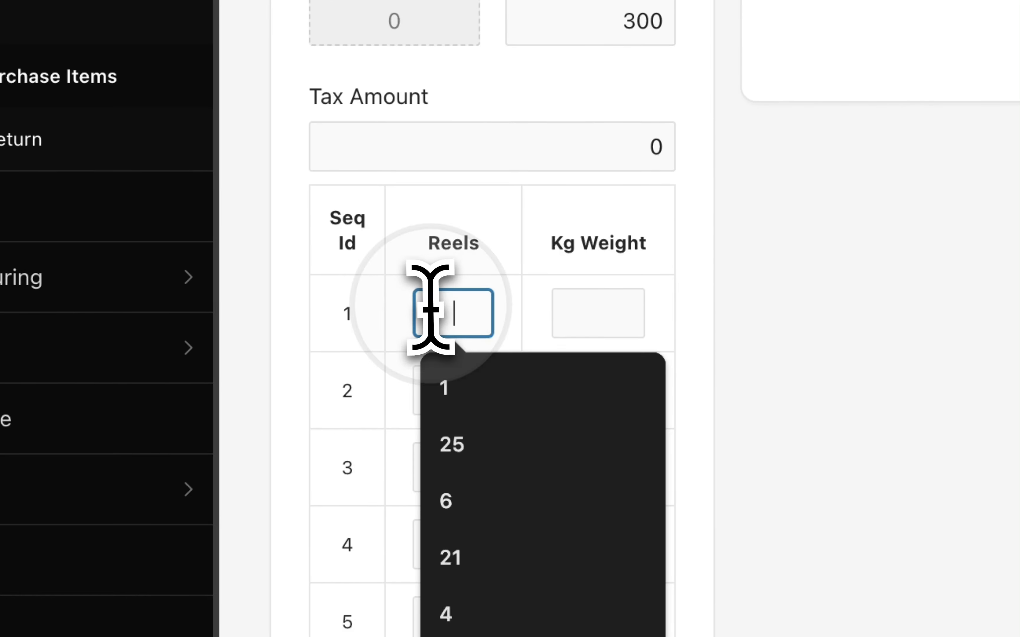
text(2)
click(615, 316)
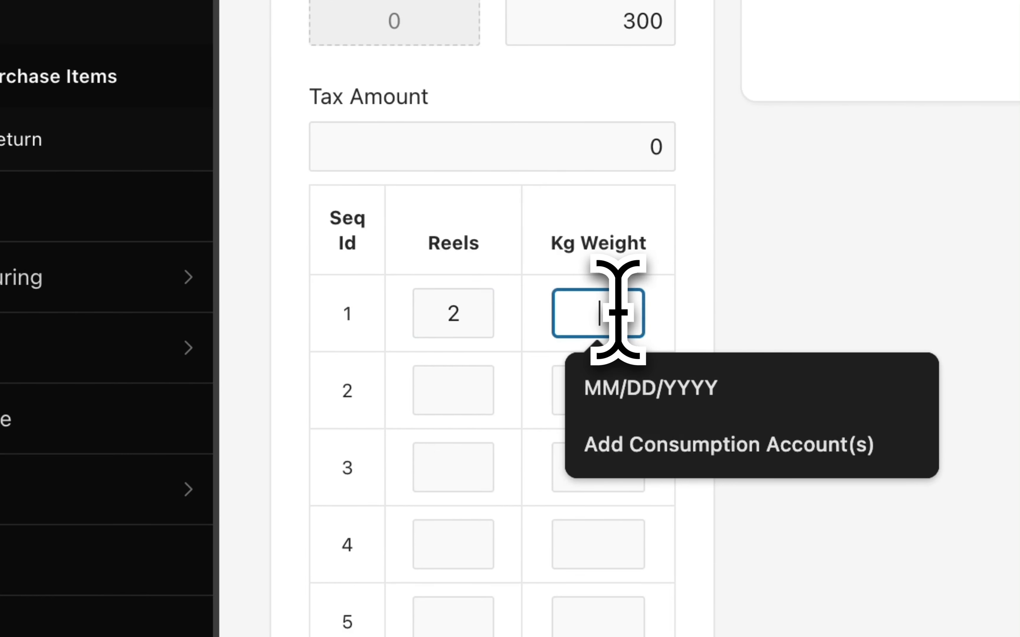
text(150)
click(808, 421)
Enter 1 reel with a weight of 42 kg in the second row of the reel table.
click(488, 391)
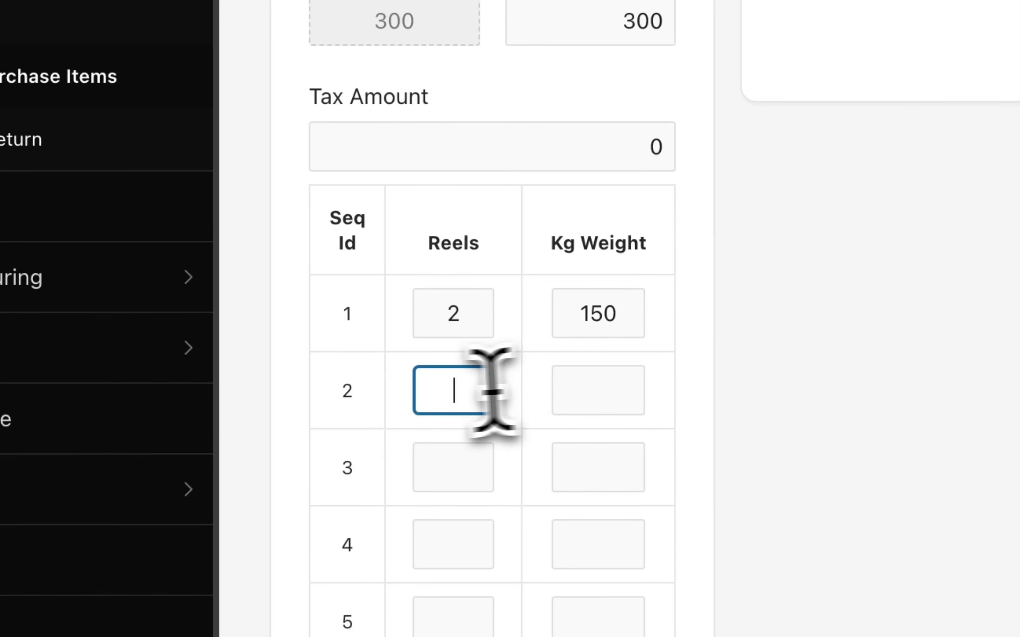
text(1)
click(634, 371)
click(587, 375)
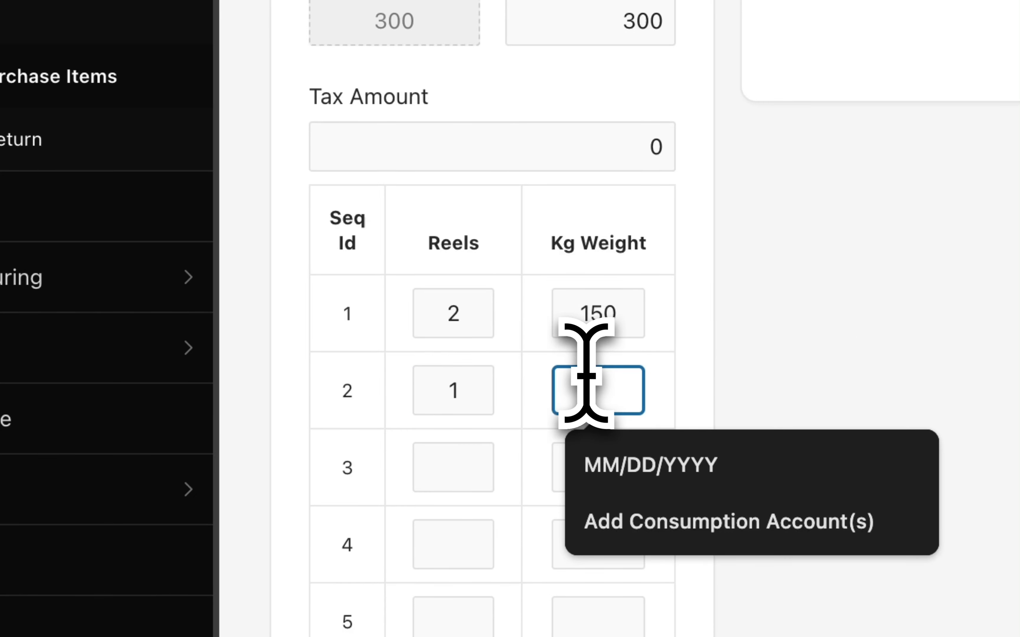
text(42)
click(783, 399)
Check the calculated reel quantity and add the ATL item to the purchase document.
scroll(803, 398, up, 3)
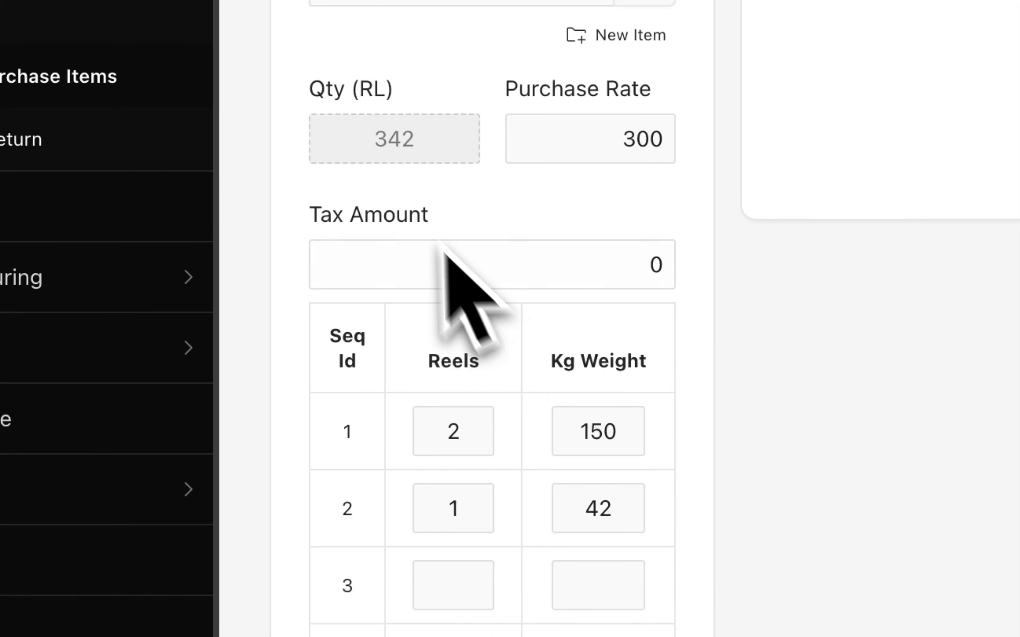
drag(368, 146, 439, 143)
click(441, 143)
click(512, 180)
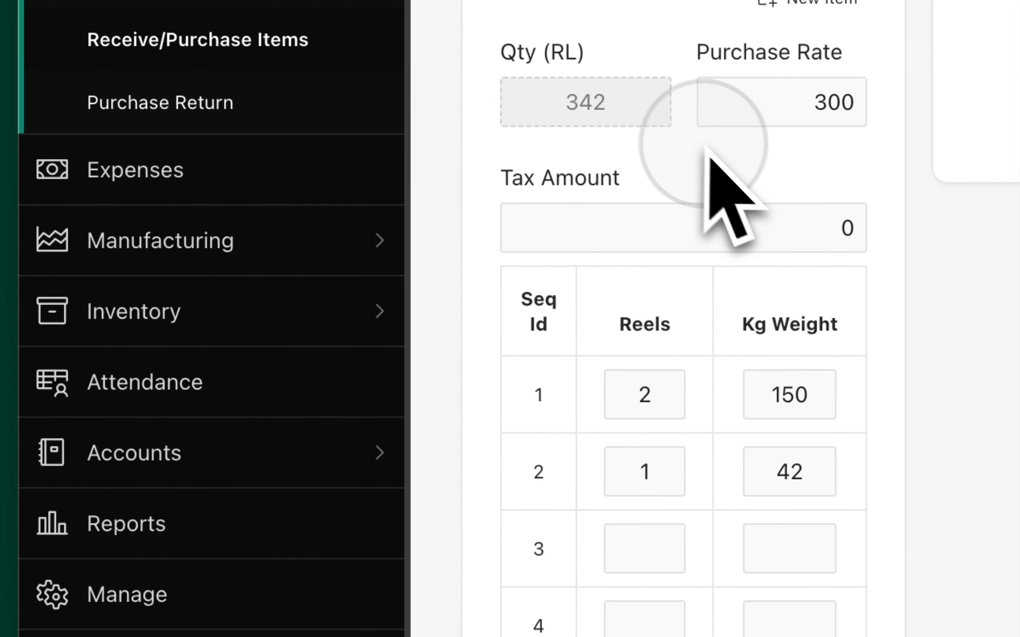
scroll(717, 160, down, 15)
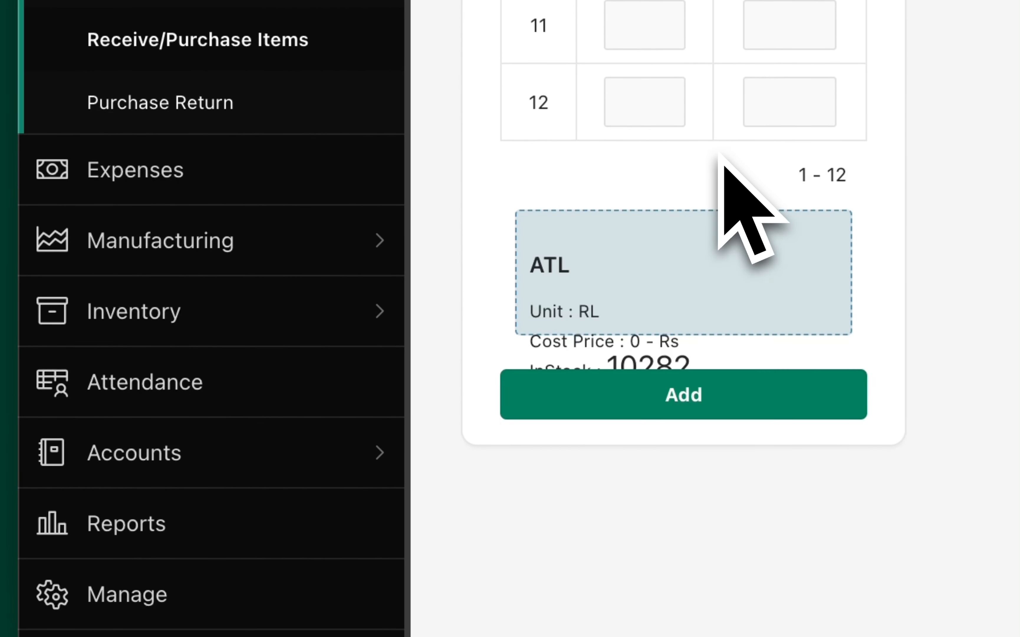
scroll(724, 182, up, 15)
scroll(724, 198, down, 10)
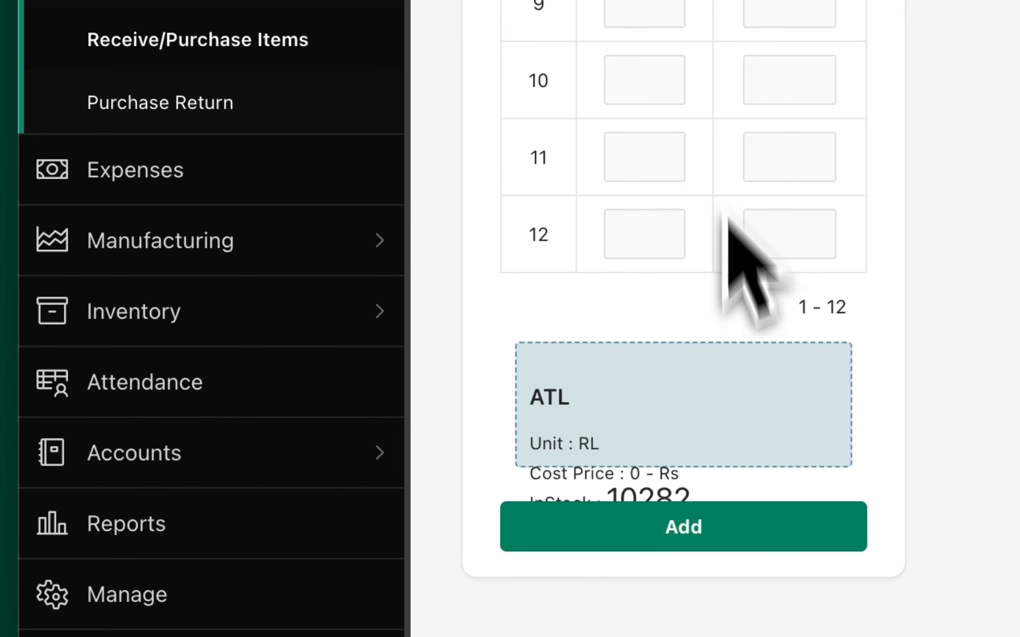
click(749, 529)
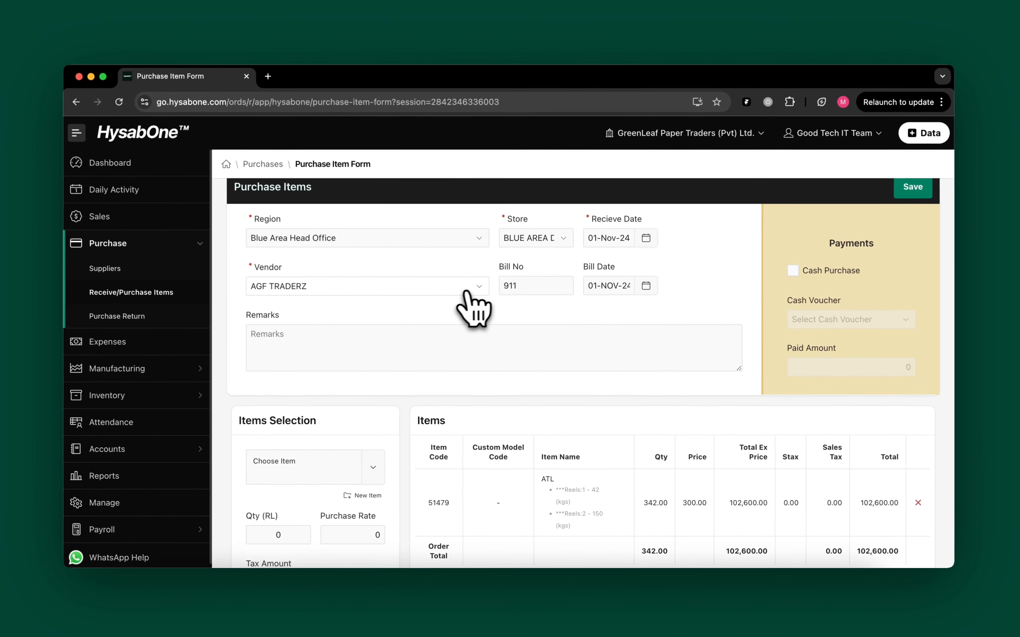
Review the quantity, price and total of the added ATL line, and save the purchase.
scroll(546, 307, down, 3)
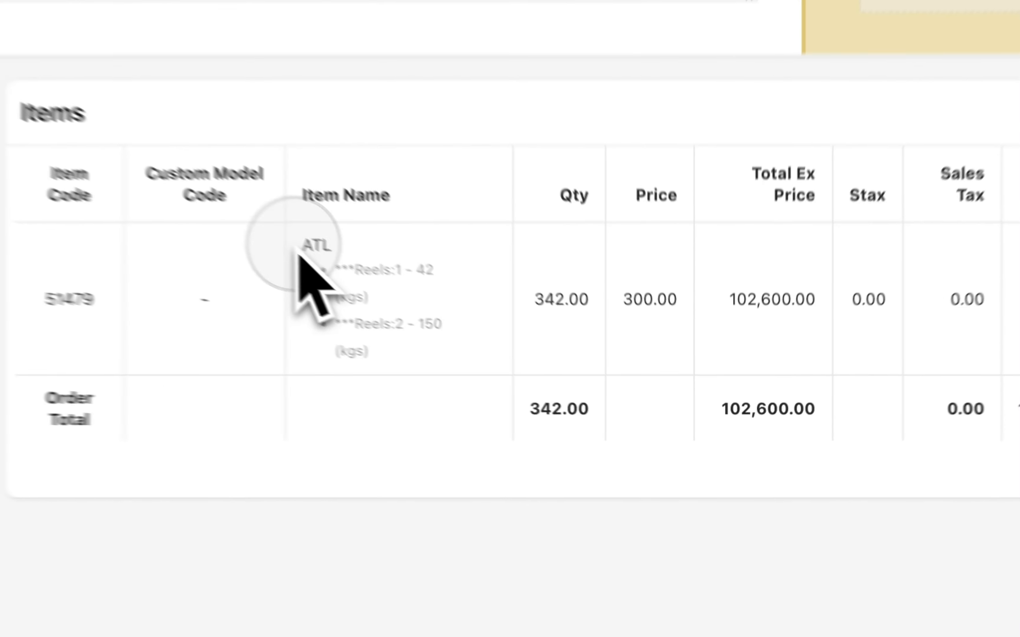
drag(540, 372, 591, 395)
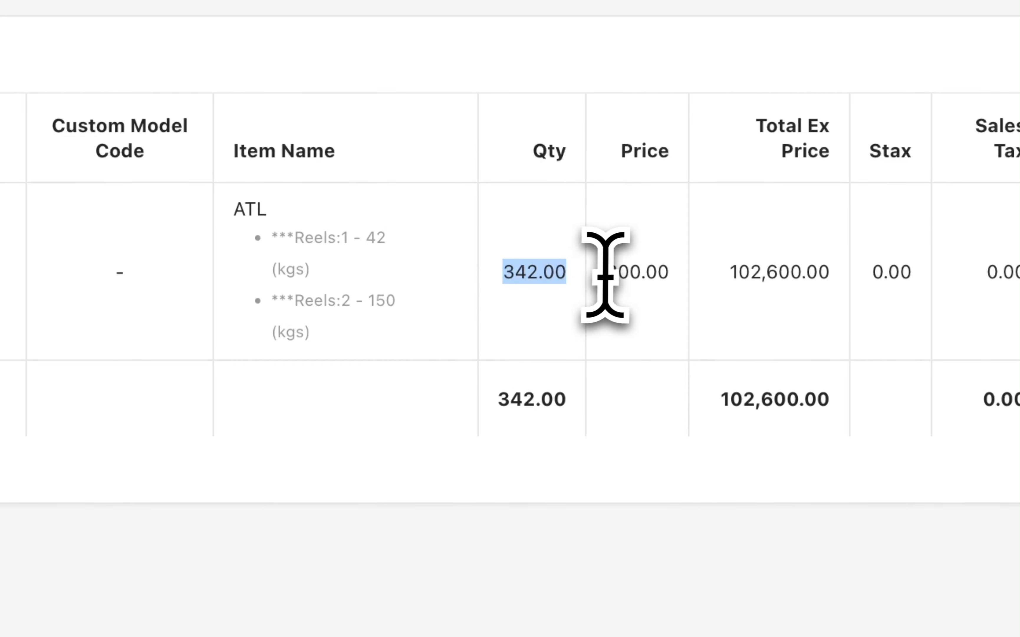
drag(605, 275, 880, 276)
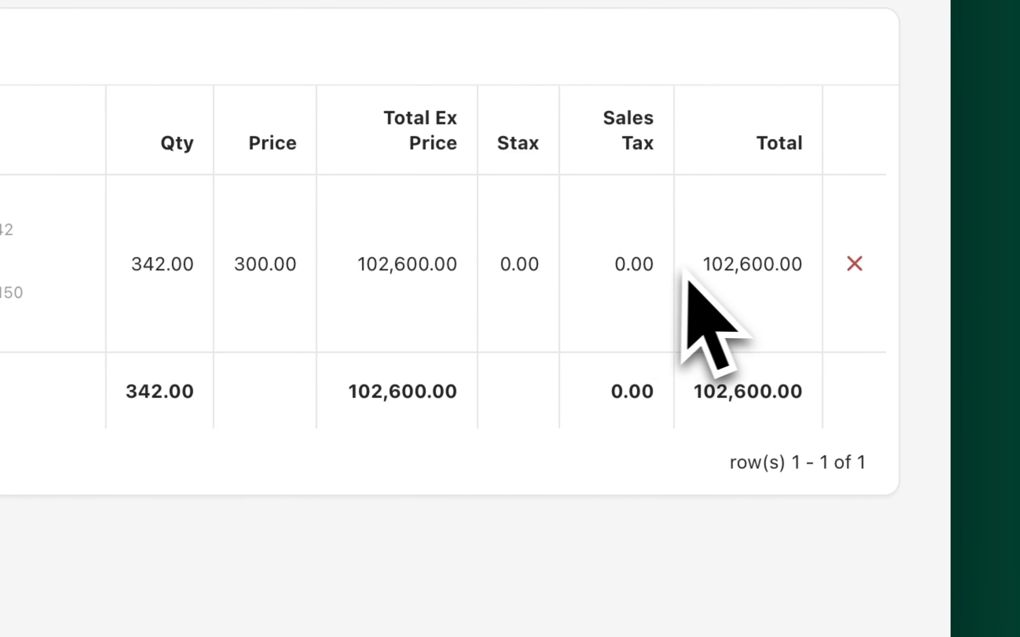
click(722, 332)
scroll(722, 335, up, 6)
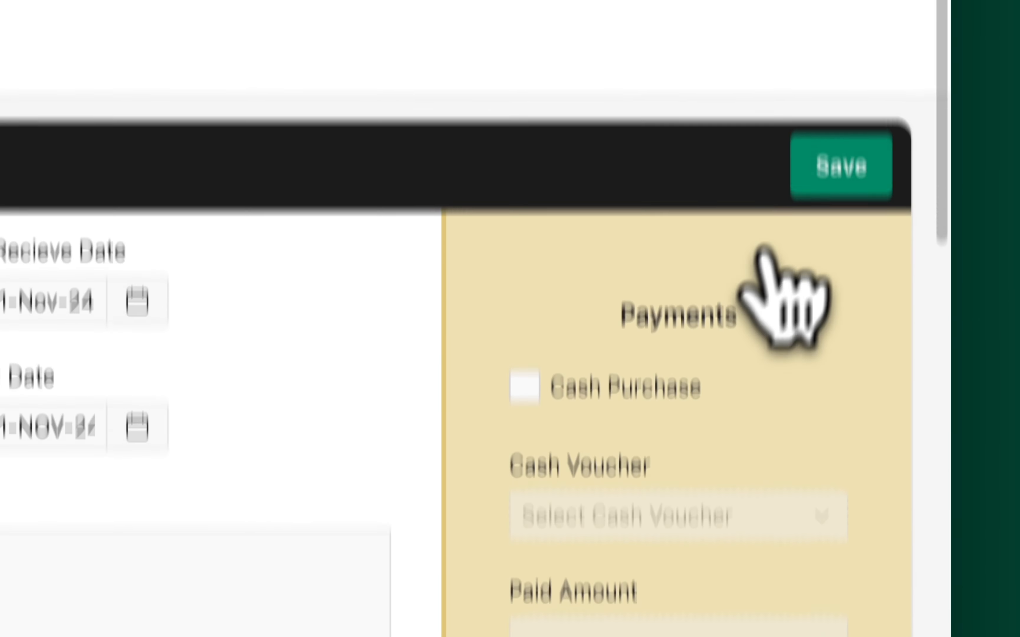
click(819, 331)
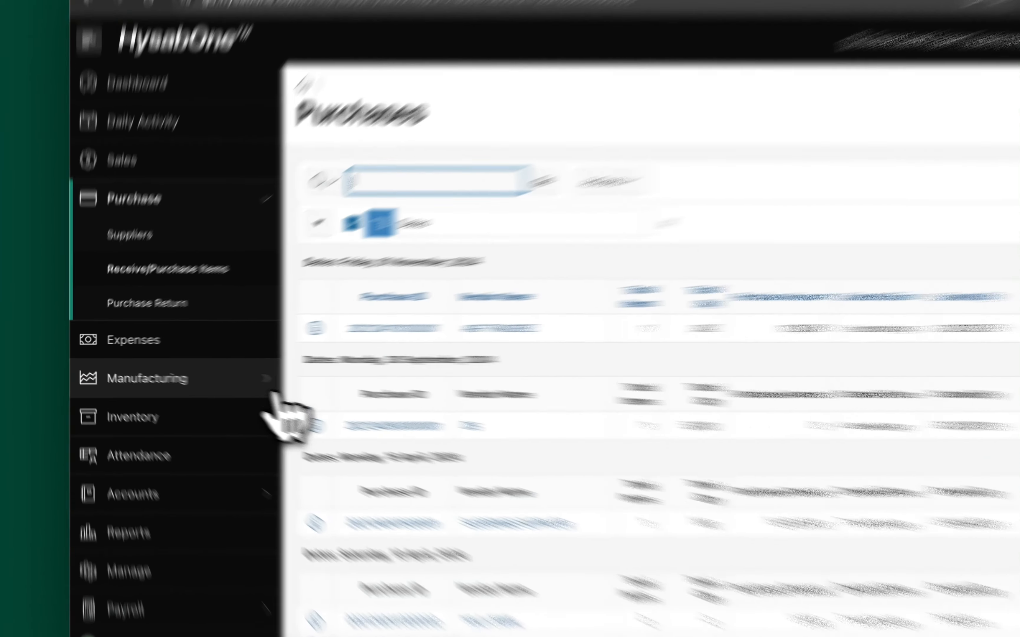
Open the inventory Receivings list and check the store, item and quantity of the ATL purchase dated 01 November 2024.
click(195, 399)
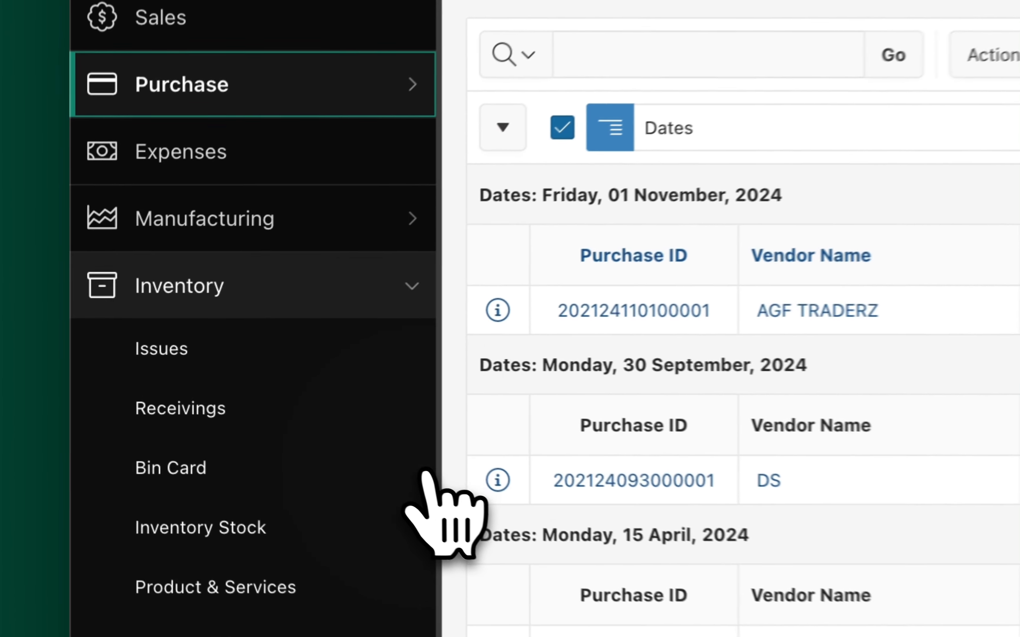
click(290, 409)
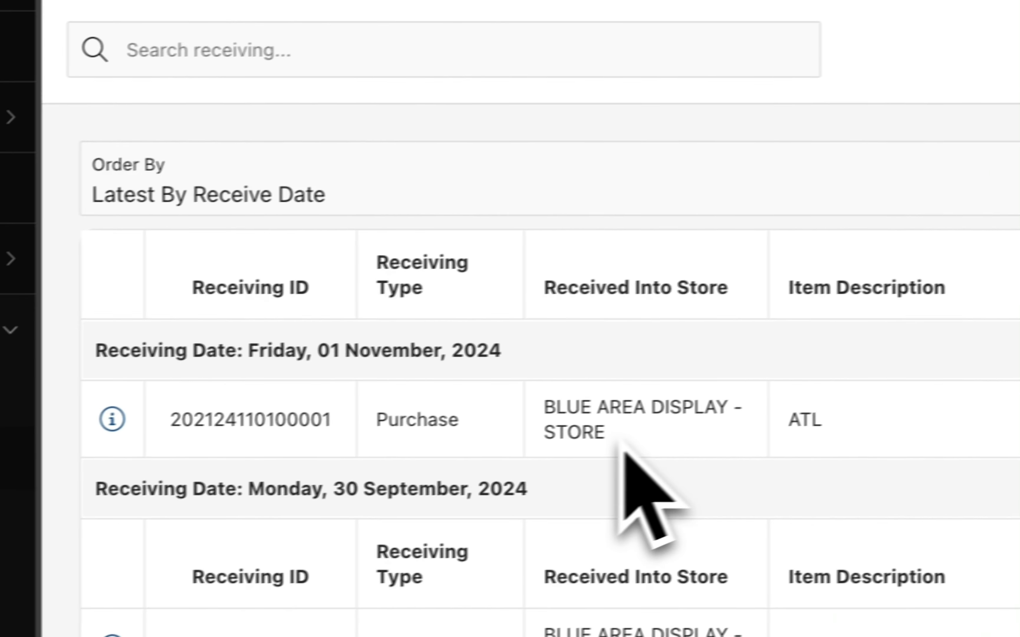
drag(543, 410, 875, 436)
click(867, 424)
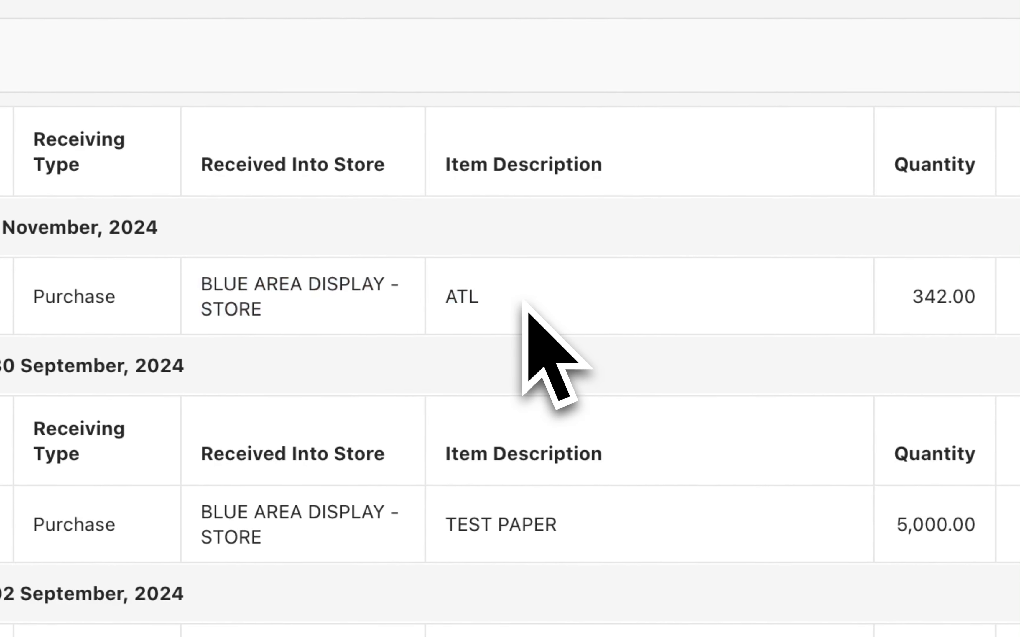